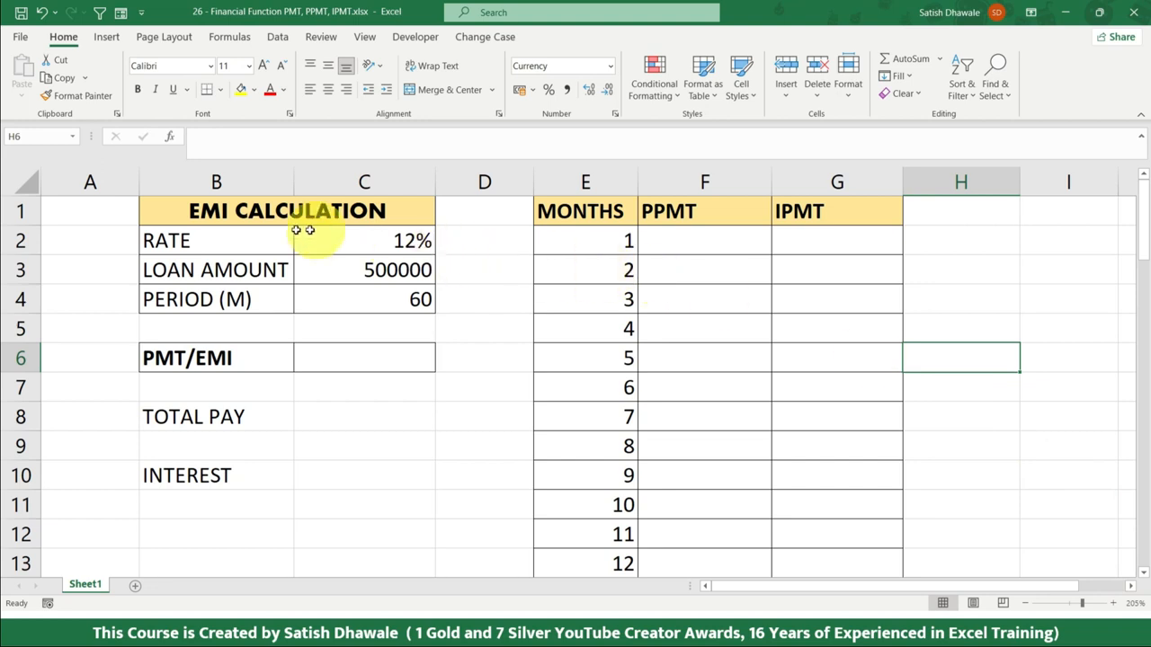
Step: Examine the EMI calculation table, the PMT/EMI result cell, and the PPMT and IPMT columns of the monthly schedule
left_click(260, 211)
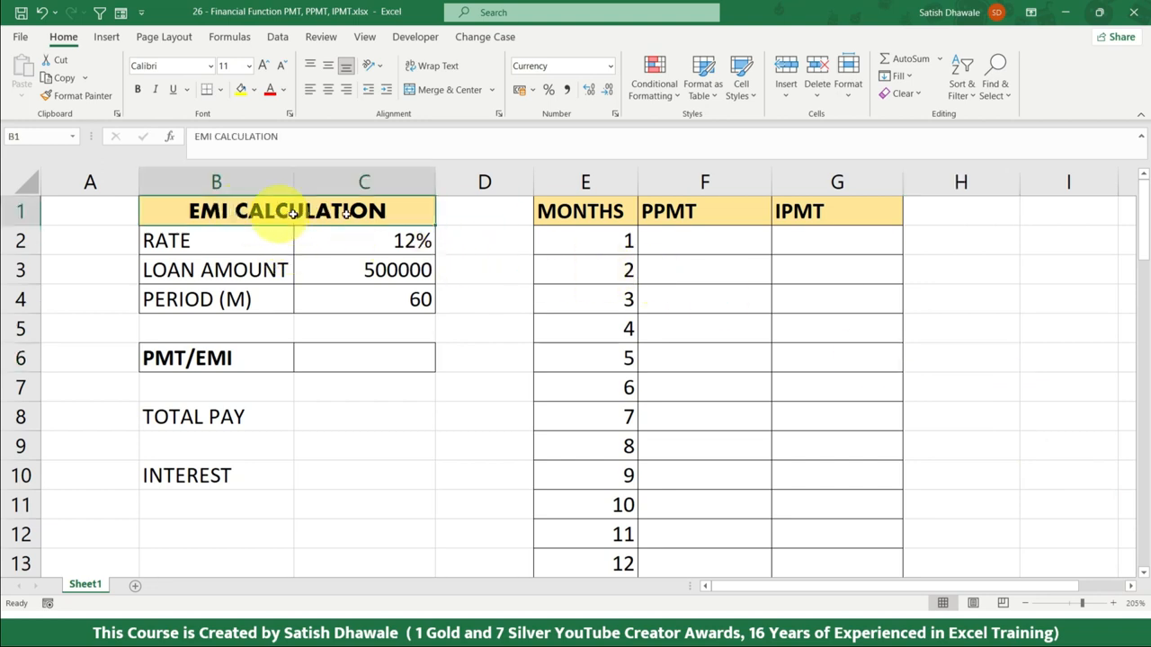
left_click_drag(730, 219, 724, 389)
left_click_drag(856, 216, 856, 326)
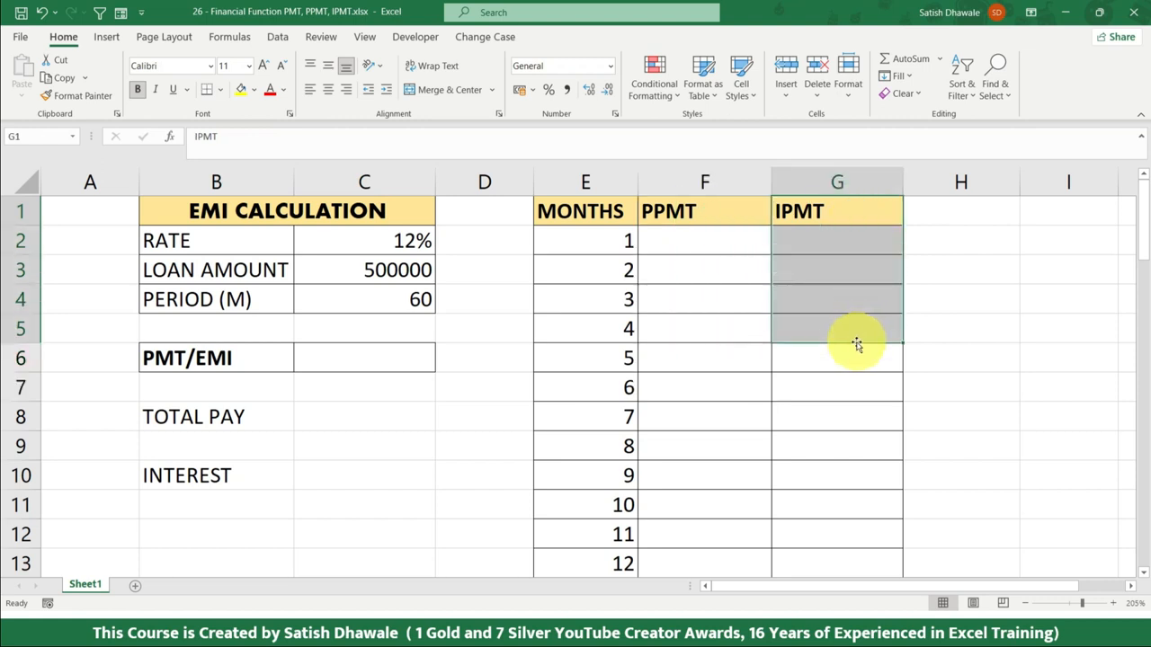
left_click(318, 352)
left_click(196, 356)
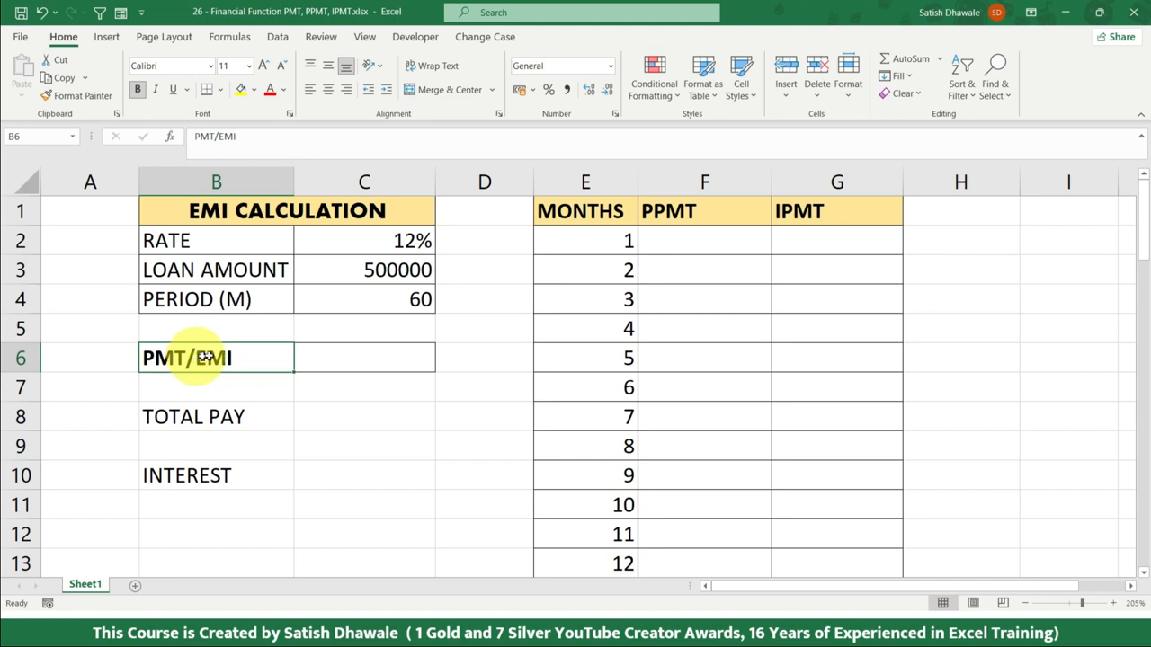
left_click(717, 185)
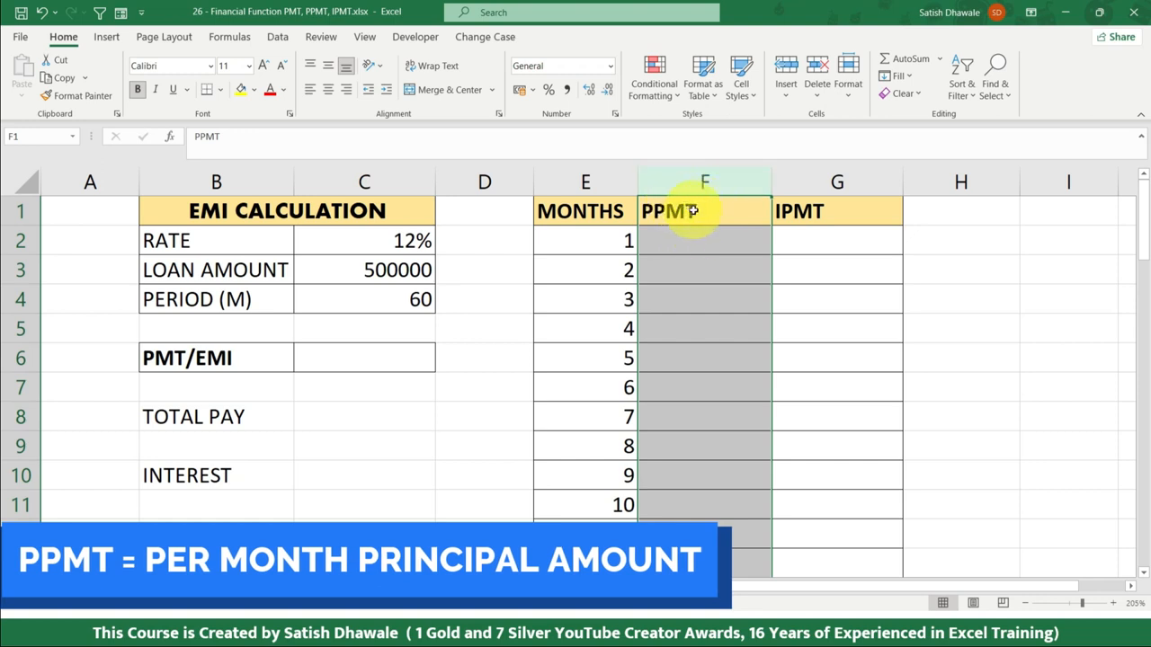
left_click(710, 207)
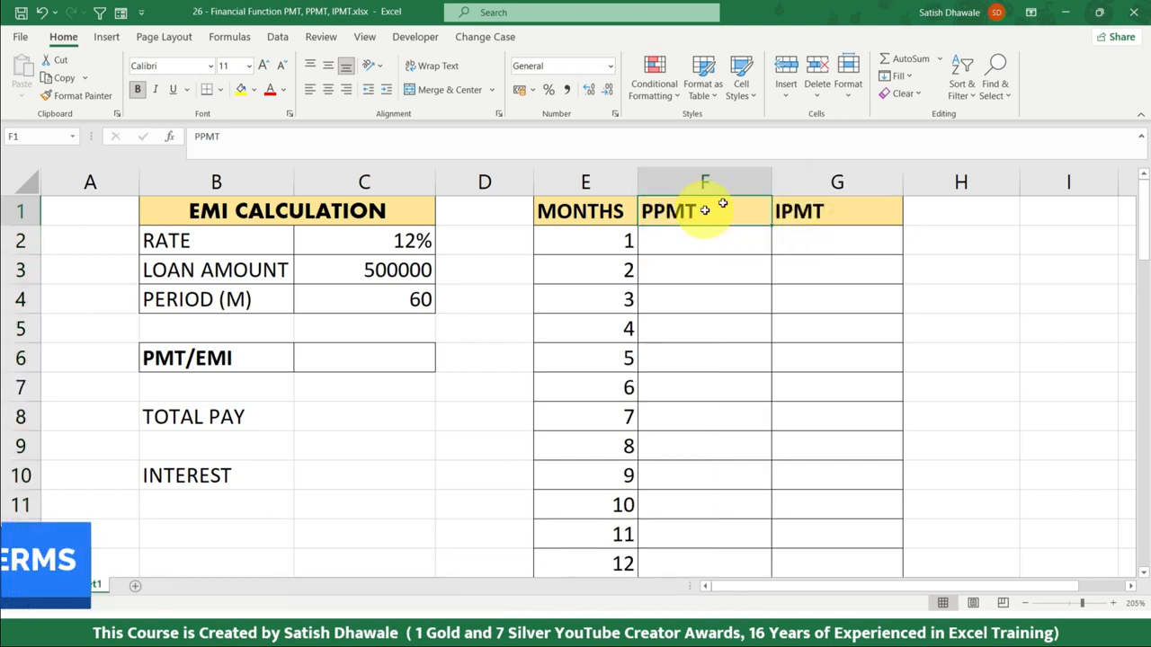
left_click(828, 206)
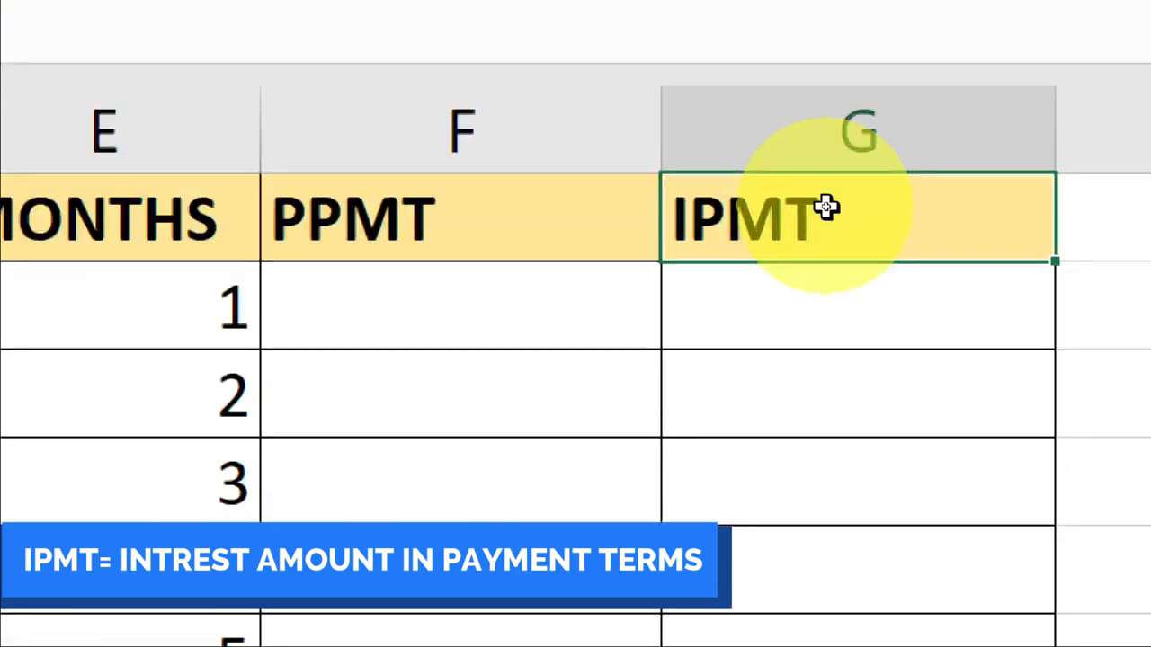
left_click(371, 212)
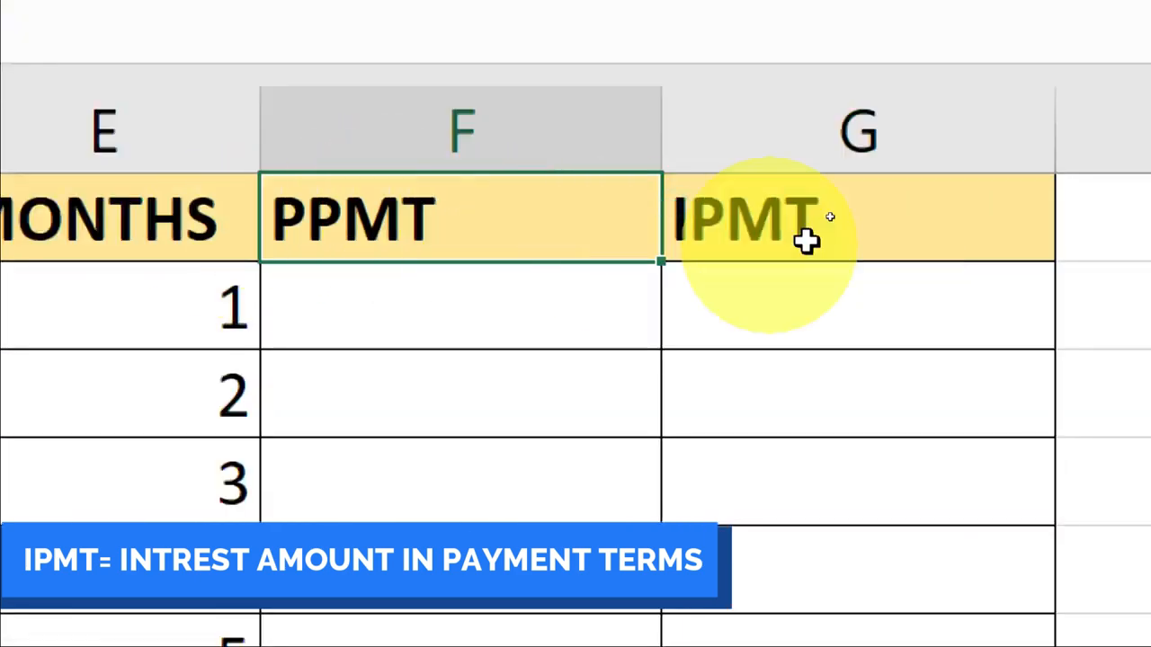
left_click(854, 215)
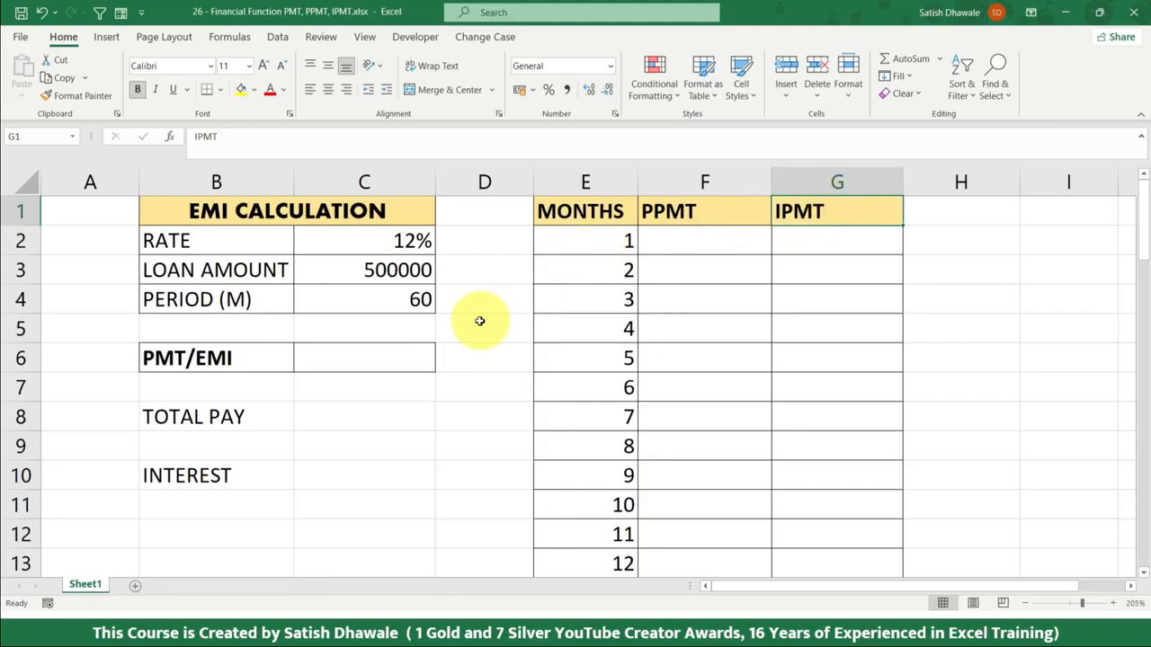
left_click(400, 356)
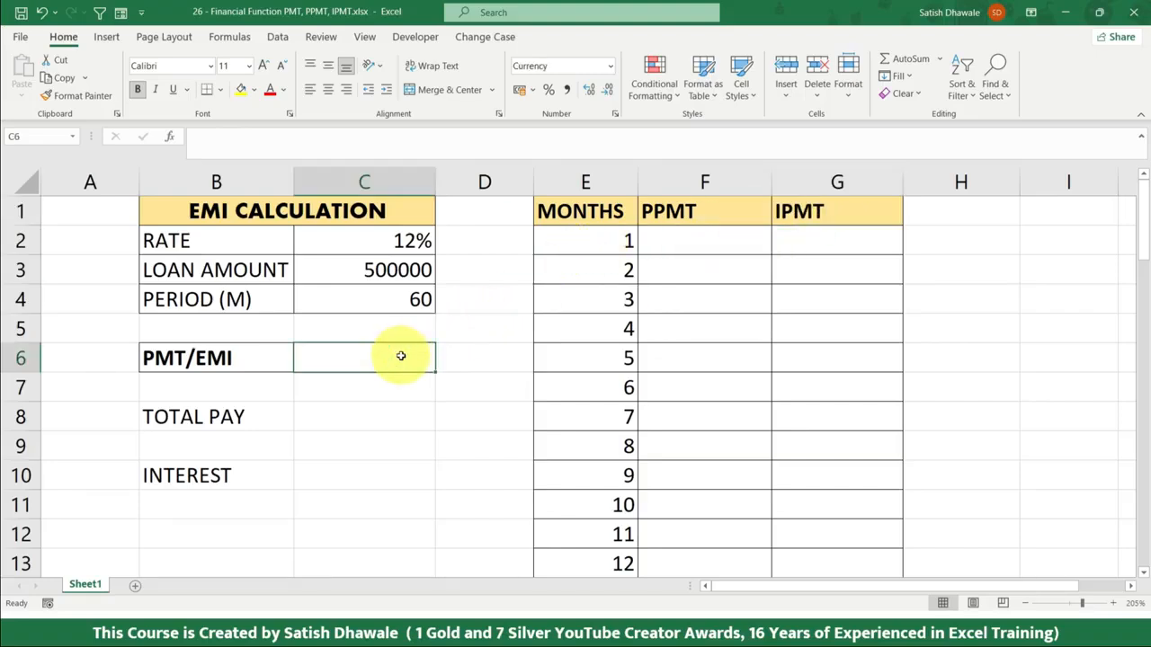
Step: Review how the loan amount and rate relate to the EMI cell and the monthly principal and interest columns
left_click(402, 273)
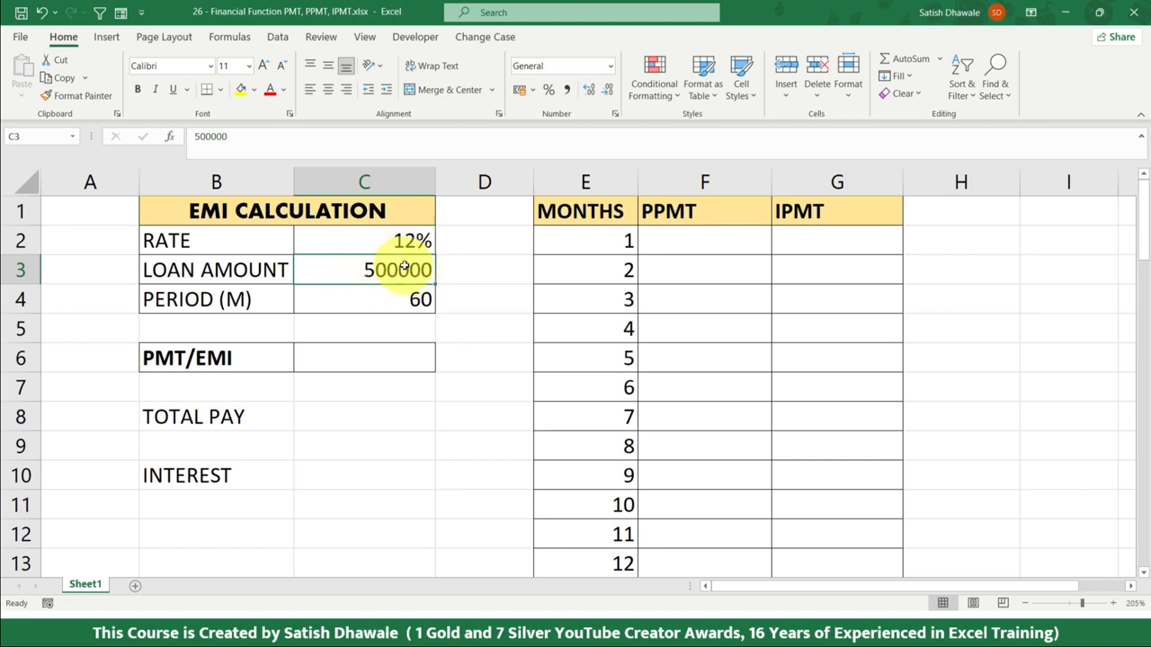
left_click(372, 364)
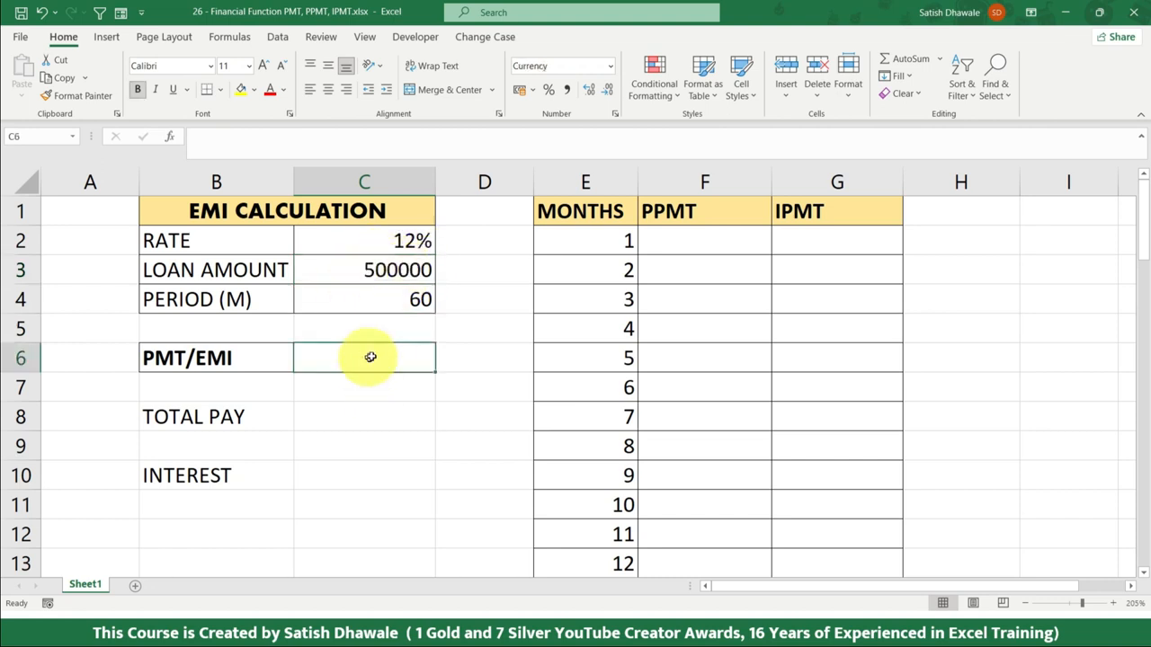
left_click(378, 271)
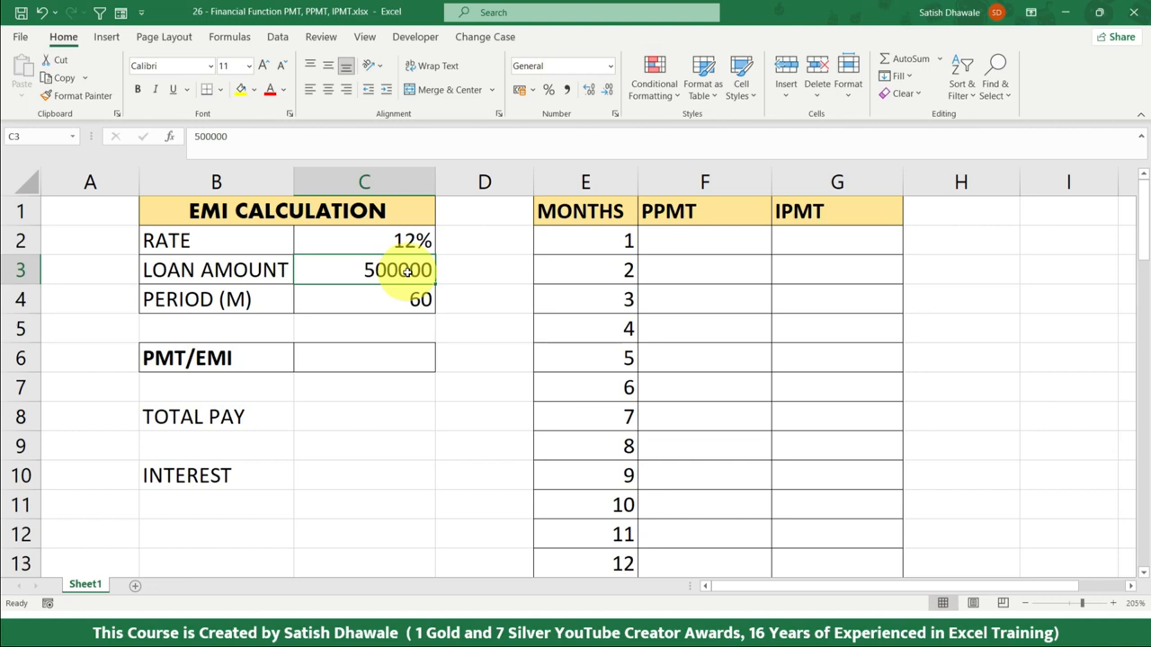
left_click_drag(689, 240, 705, 418)
left_click(613, 253)
left_click(625, 268)
left_click(642, 297)
left_click(614, 296)
left_click_drag(804, 237, 809, 301)
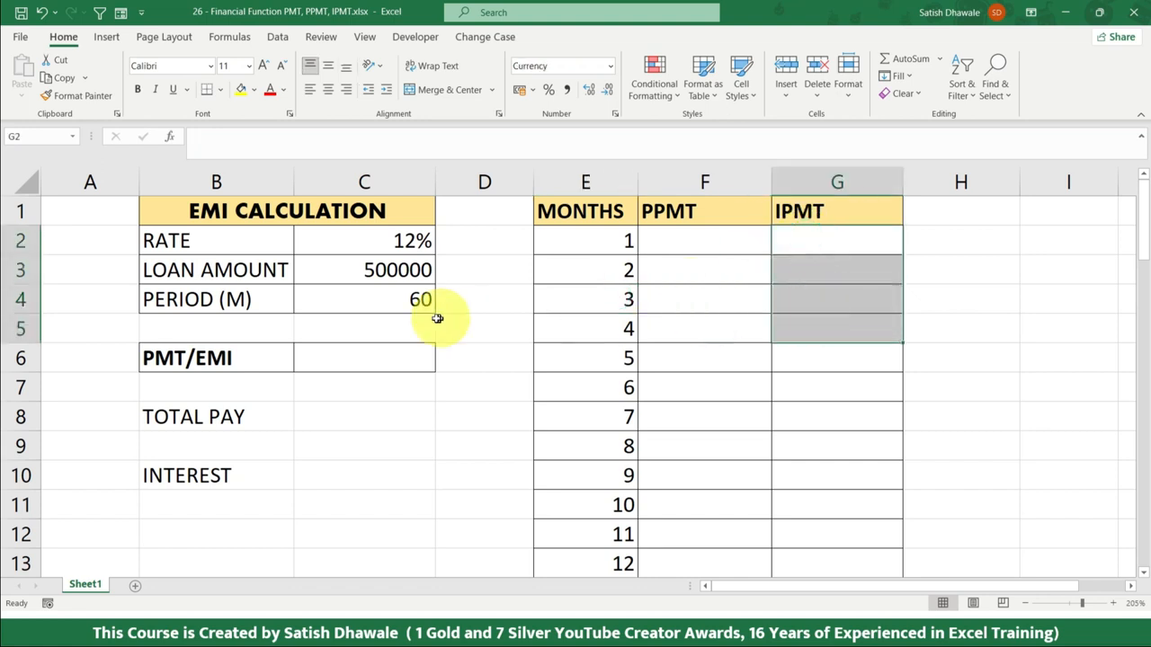
left_click(396, 351)
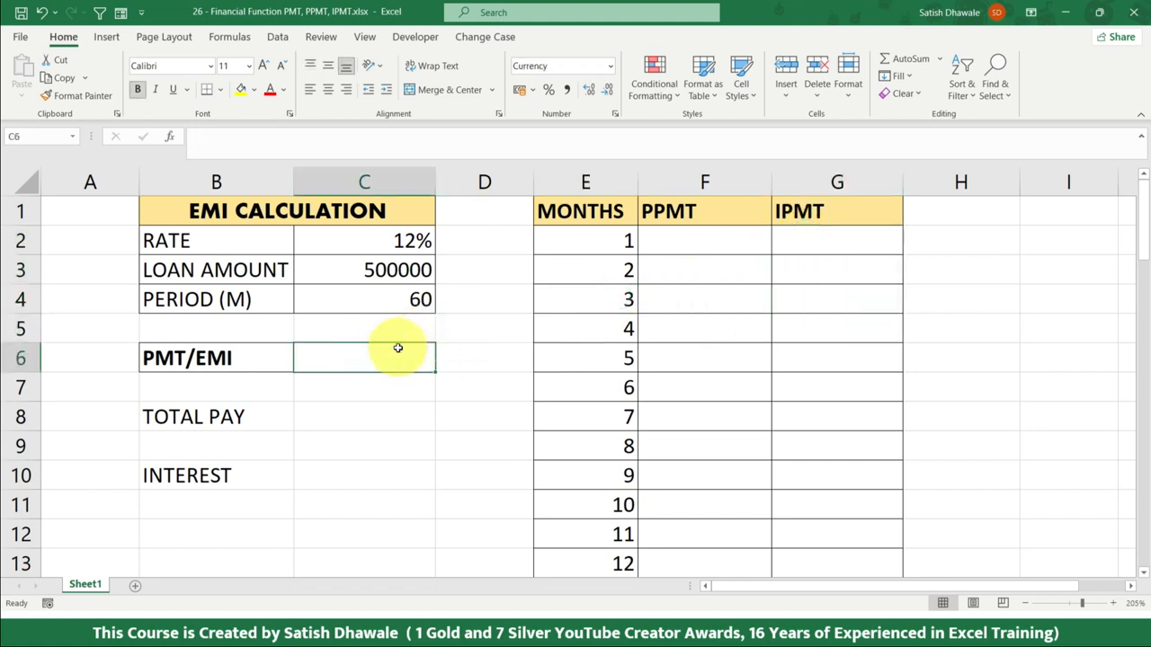
left_click(394, 242)
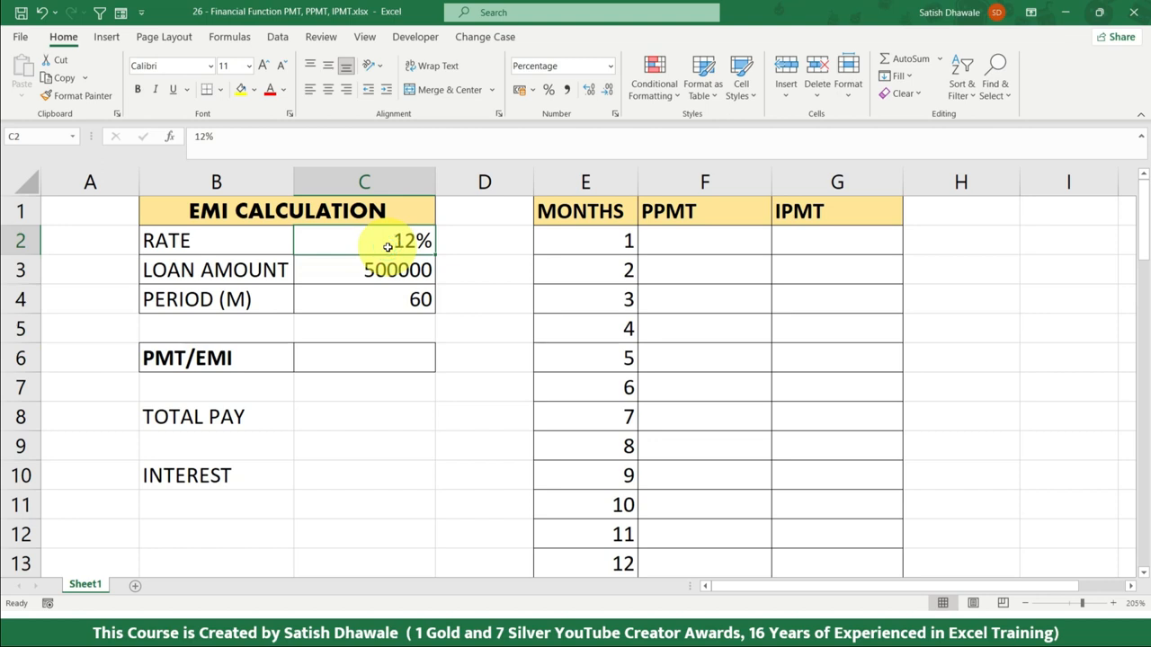
left_click_drag(689, 235, 686, 360)
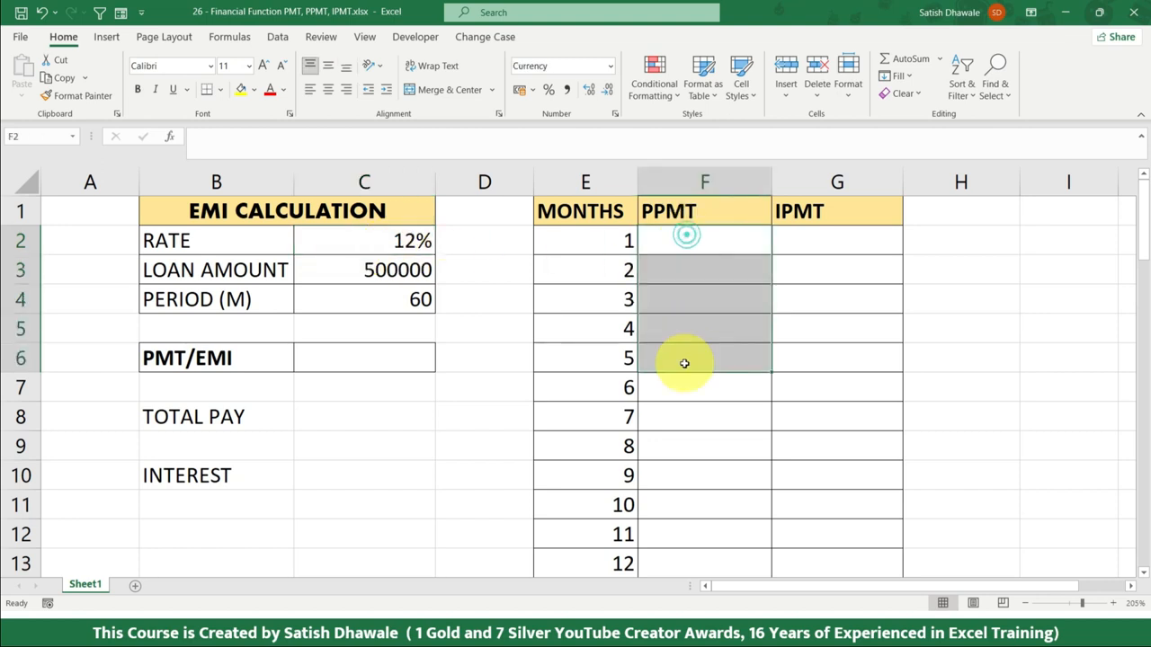
left_click(720, 263)
left_click(804, 252)
left_click(715, 268)
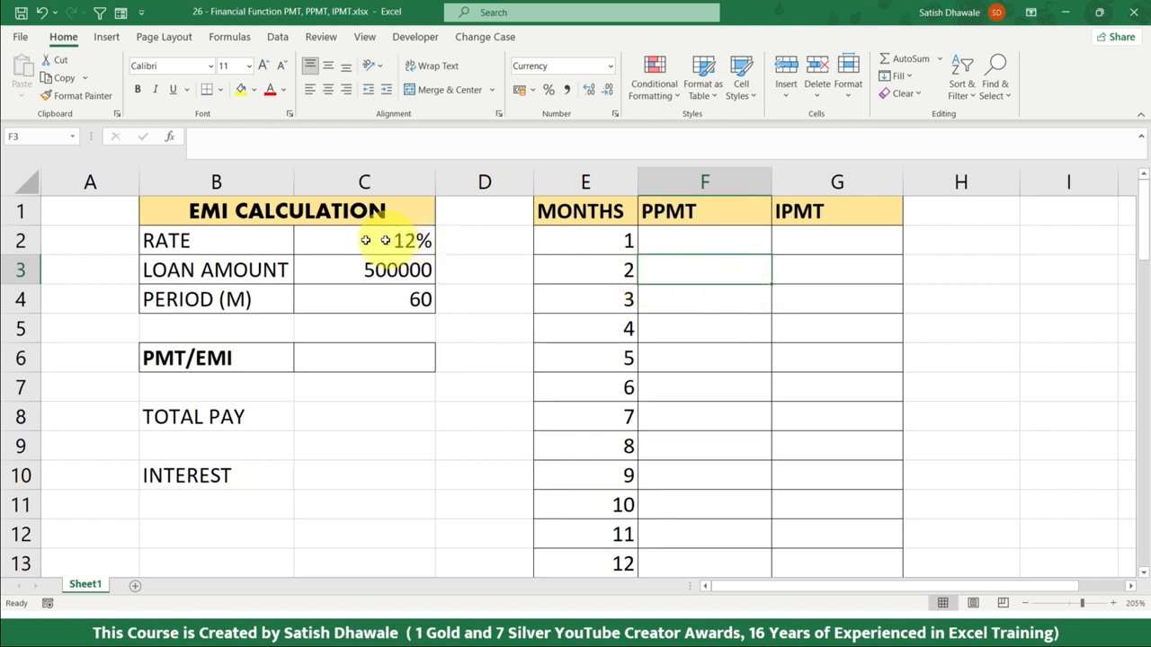
Step: Examine the rate, loan amount and period rows that supply the inputs for the EMI calculation
left_click(195, 357)
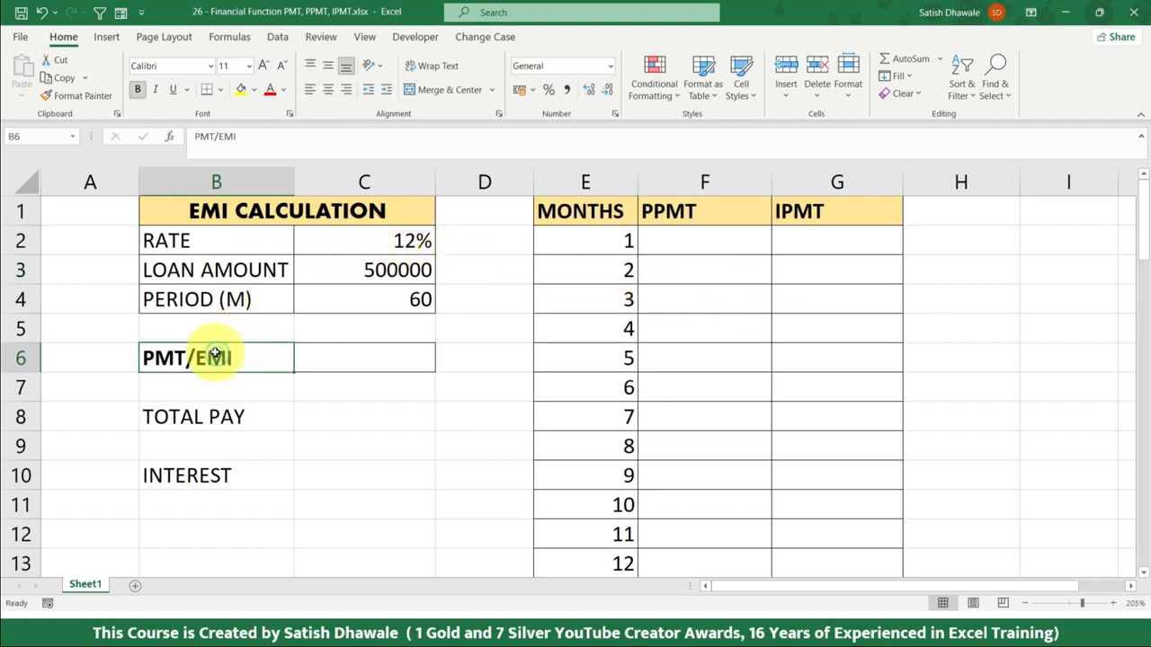
left_click(259, 221)
left_click_drag(261, 241, 260, 288)
left_click(233, 251)
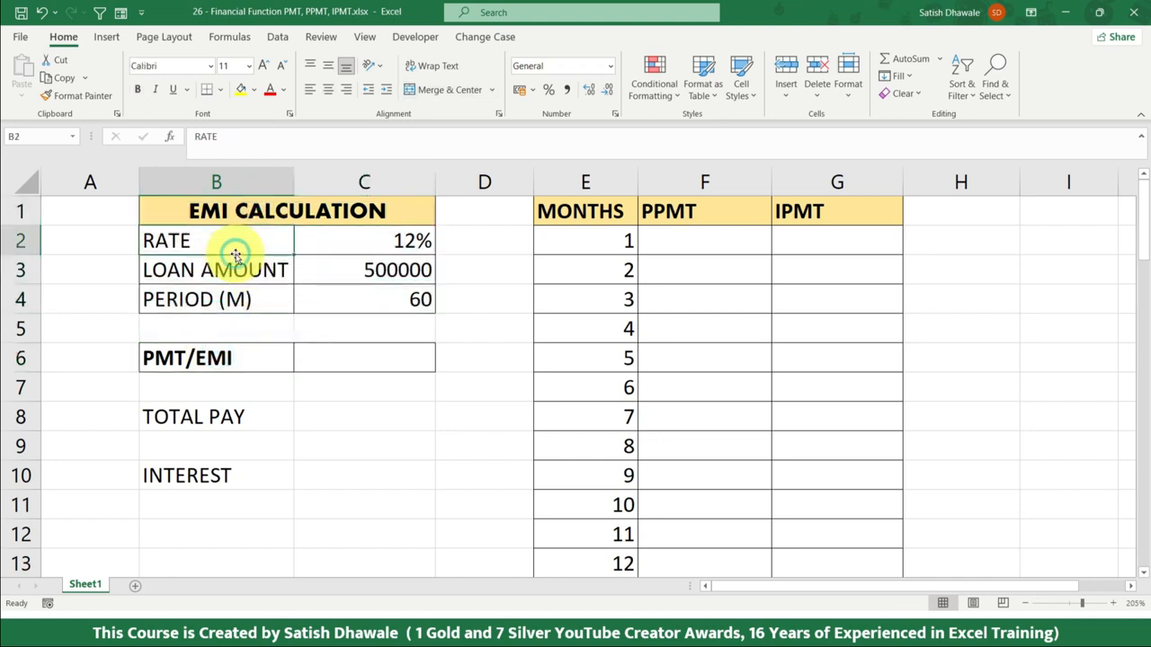
left_click_drag(237, 241, 372, 242)
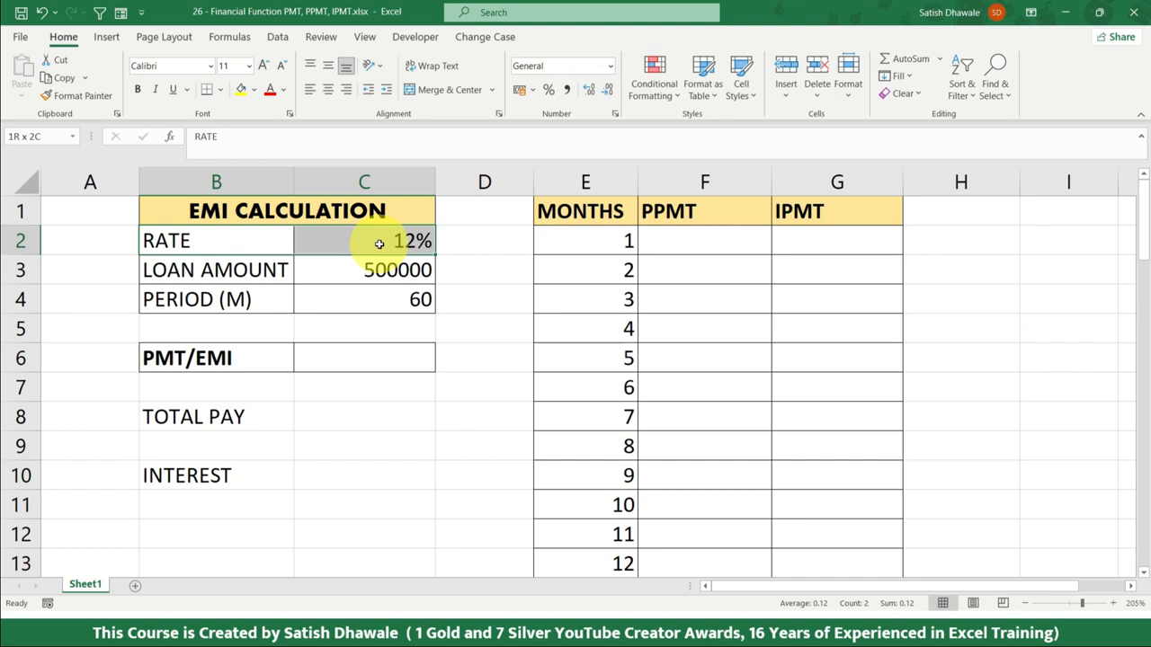
left_click_drag(257, 269, 364, 272)
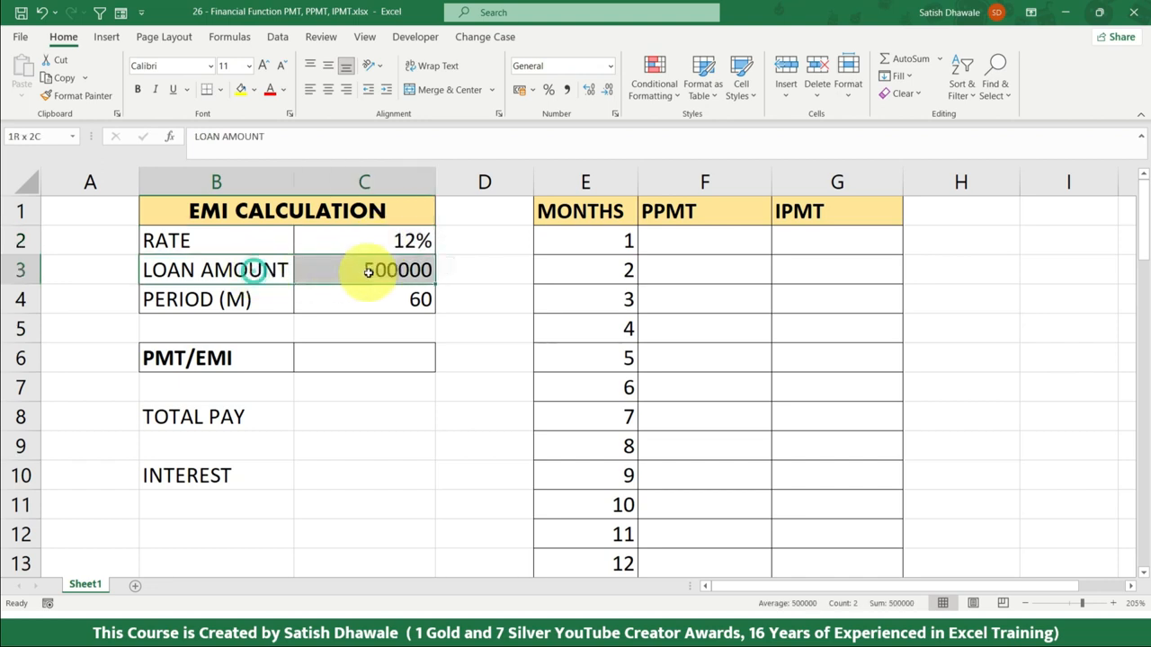
left_click_drag(251, 299, 359, 301)
left_click_drag(392, 244, 254, 246)
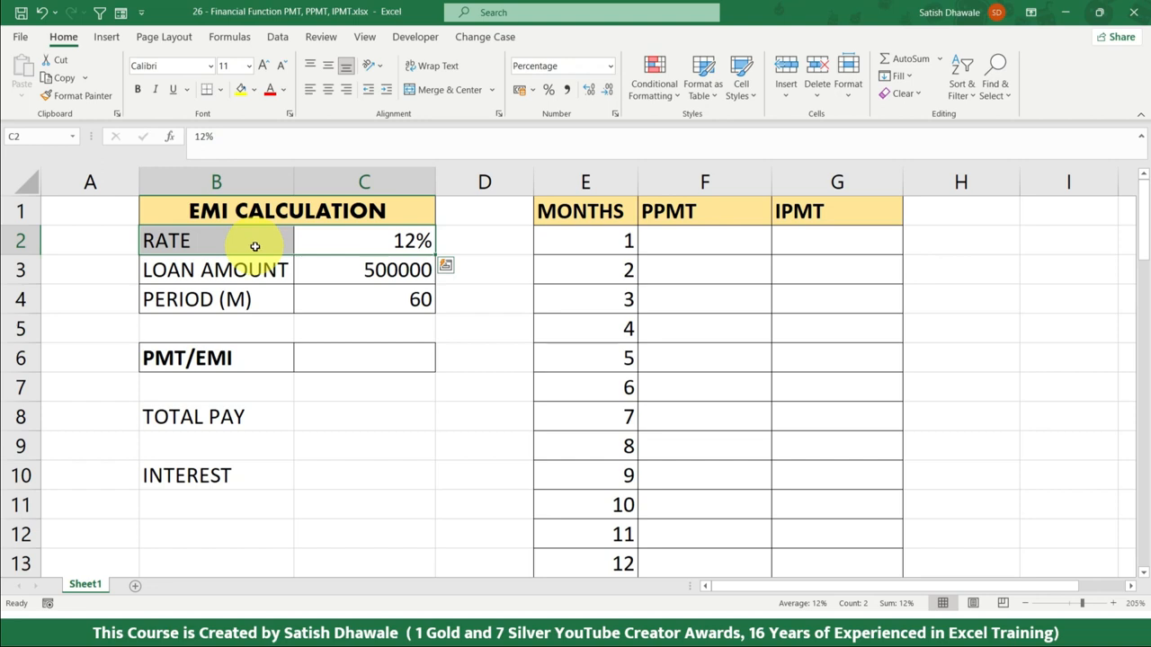
left_click_drag(356, 243, 212, 244)
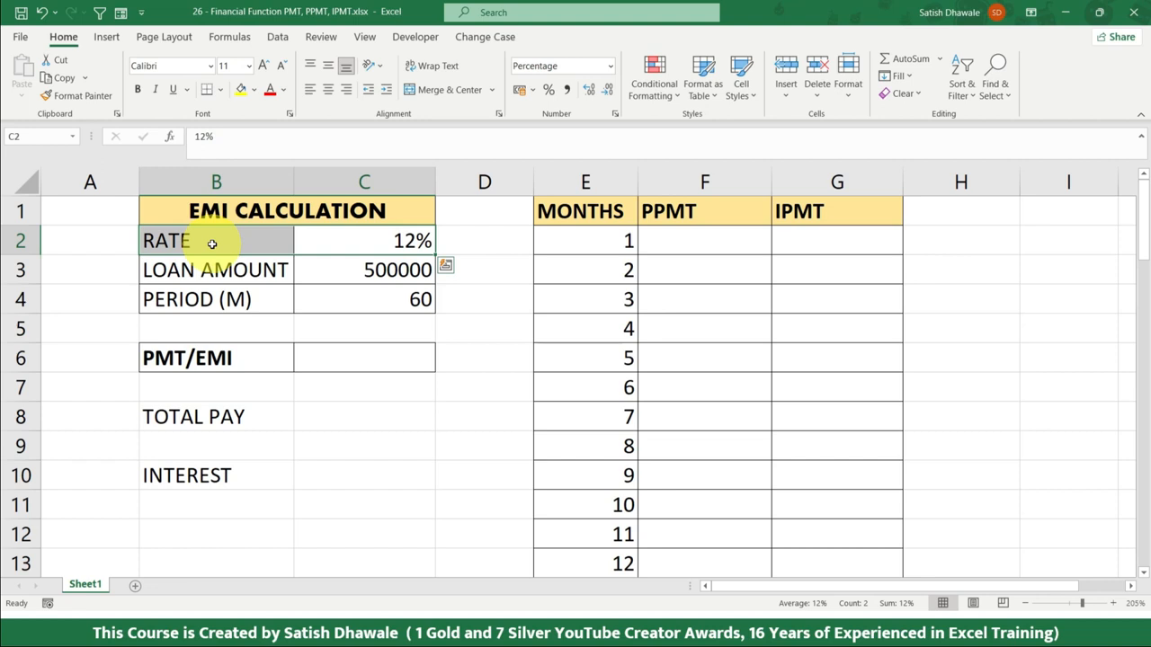
left_click_drag(212, 243, 222, 274)
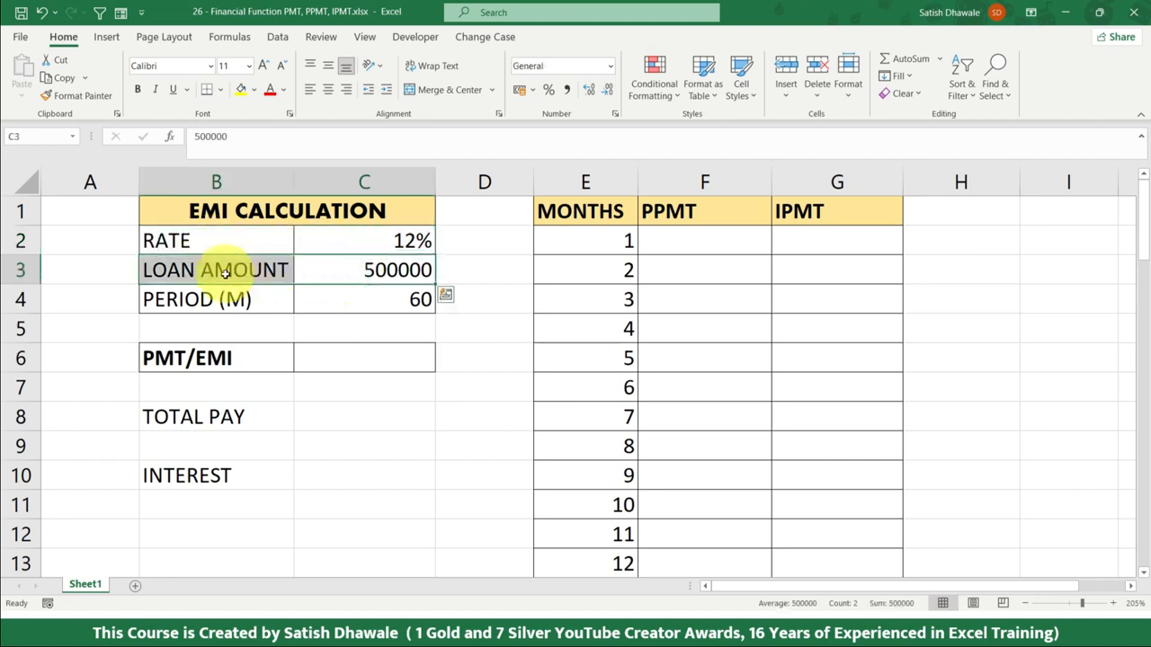
left_click(375, 305)
left_click_drag(381, 303, 265, 298)
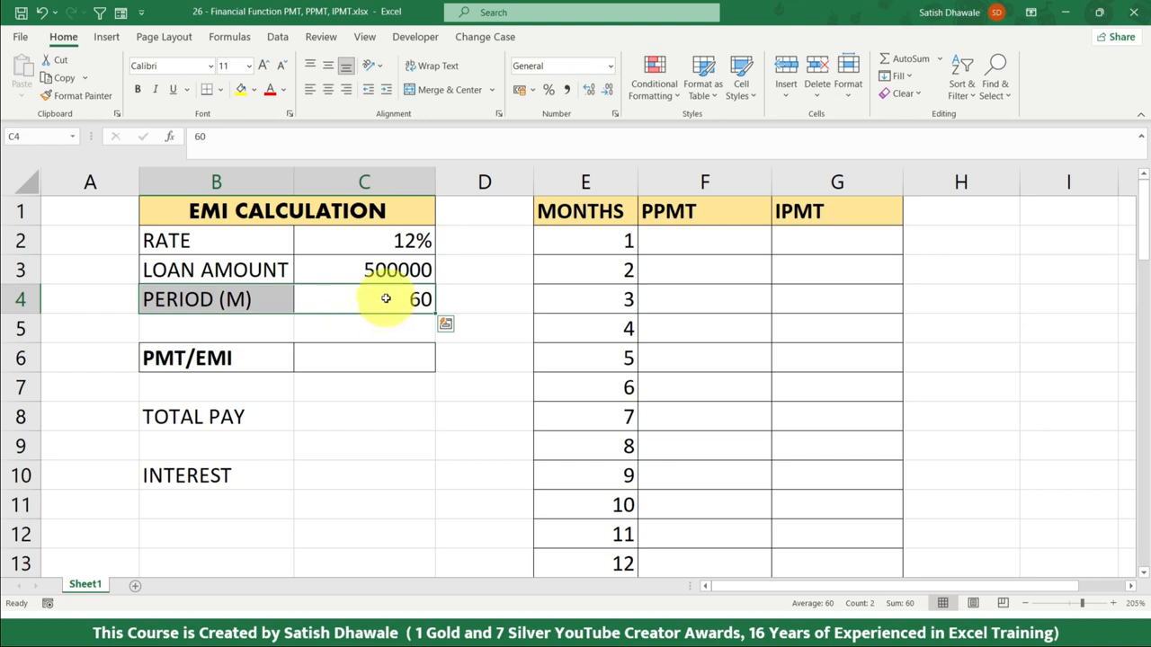
left_click(385, 270)
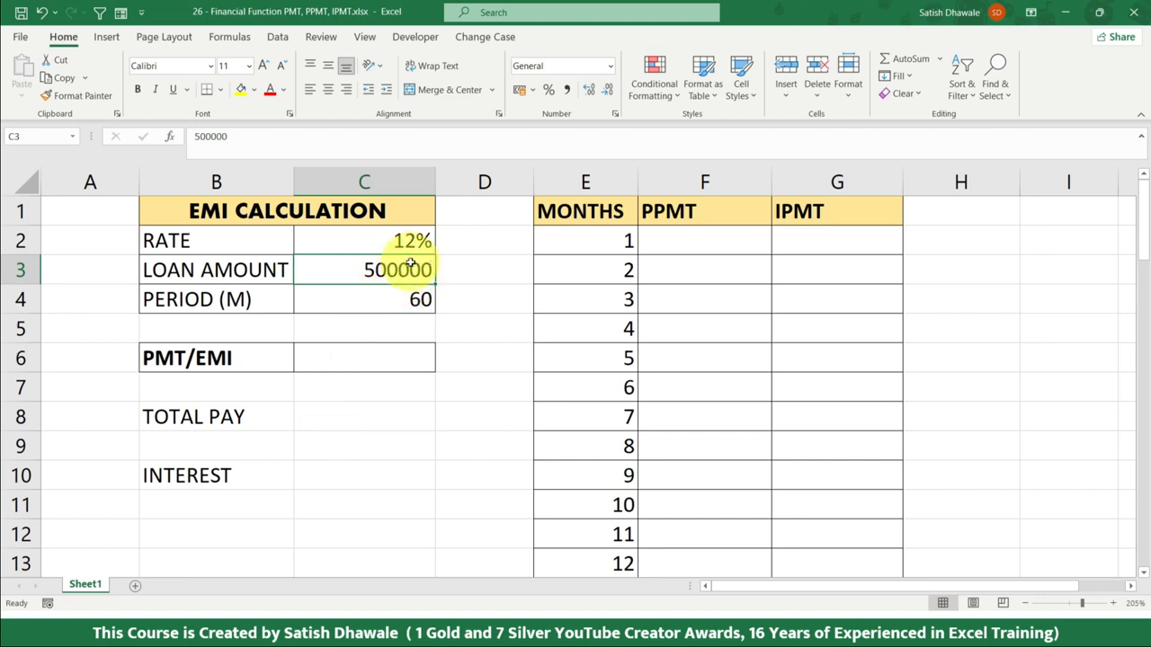
Step: Widen column B slightly and select the rate, loan amount and period rows in B2:C4
left_click_drag(390, 238, 219, 299)
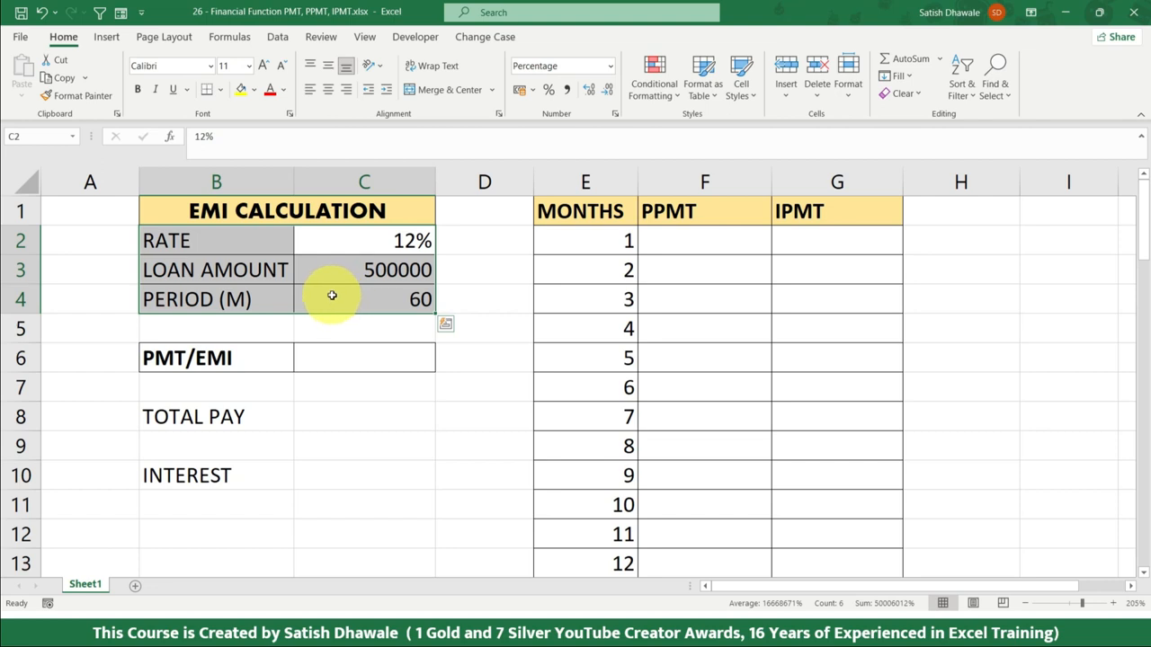
left_click_drag(296, 168, 299, 169)
left_click_drag(329, 239, 261, 309)
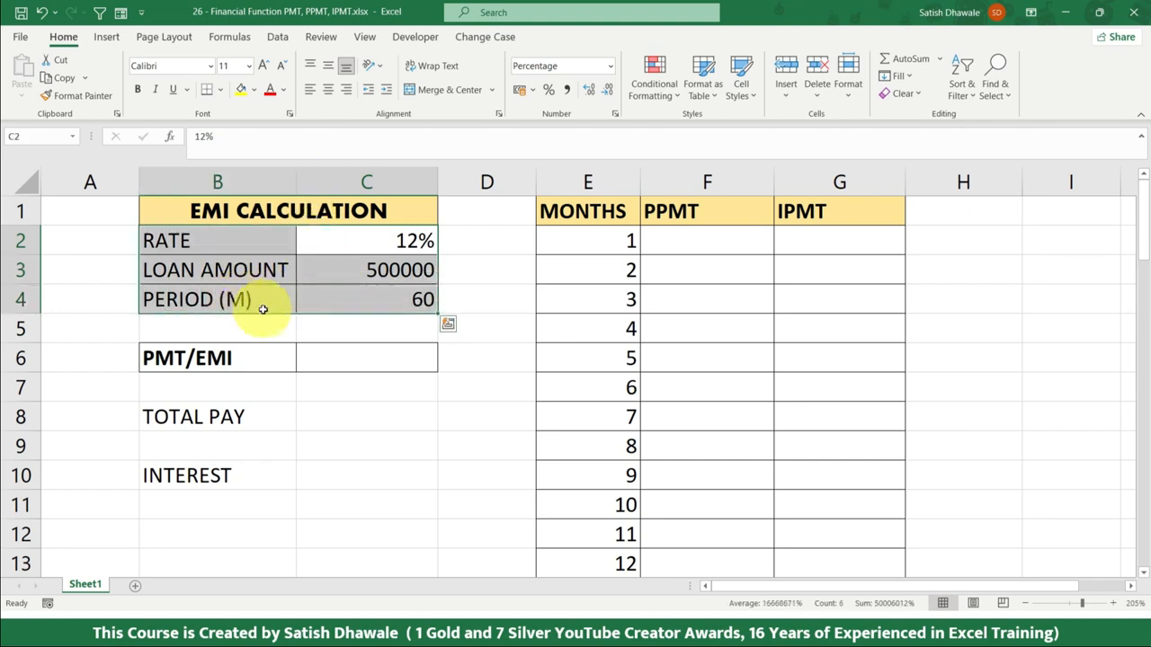
Step: Enter the formula =PMT(C2/12,C4,C3) in the PMT/EMI result cell C6
left_click(342, 357)
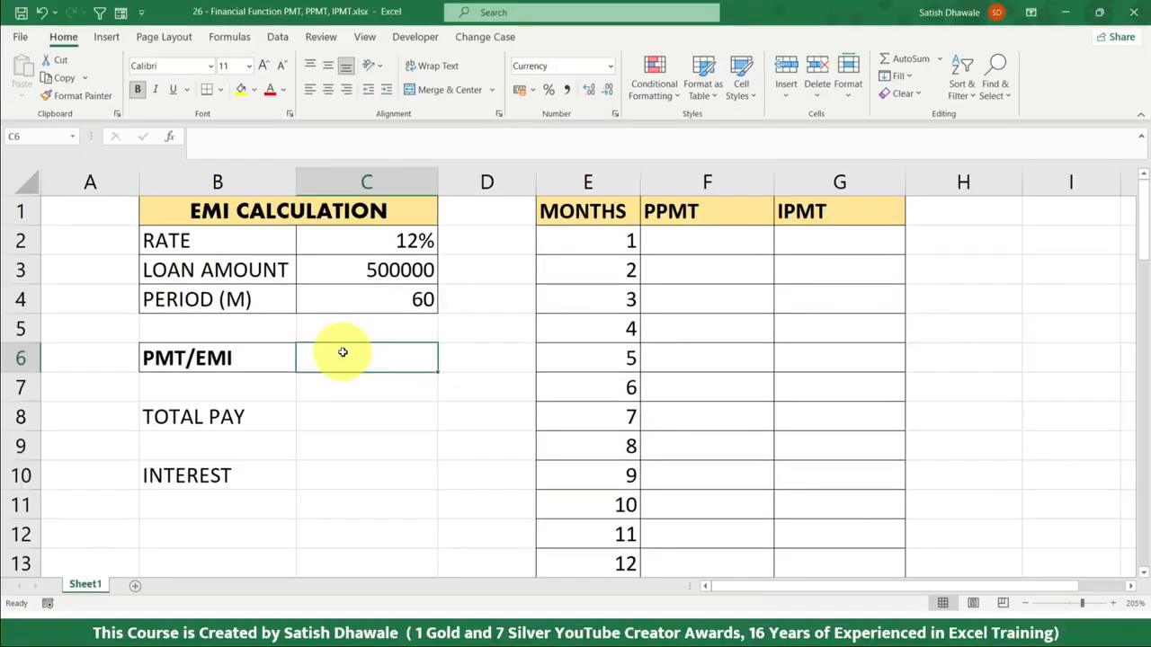
type("=")
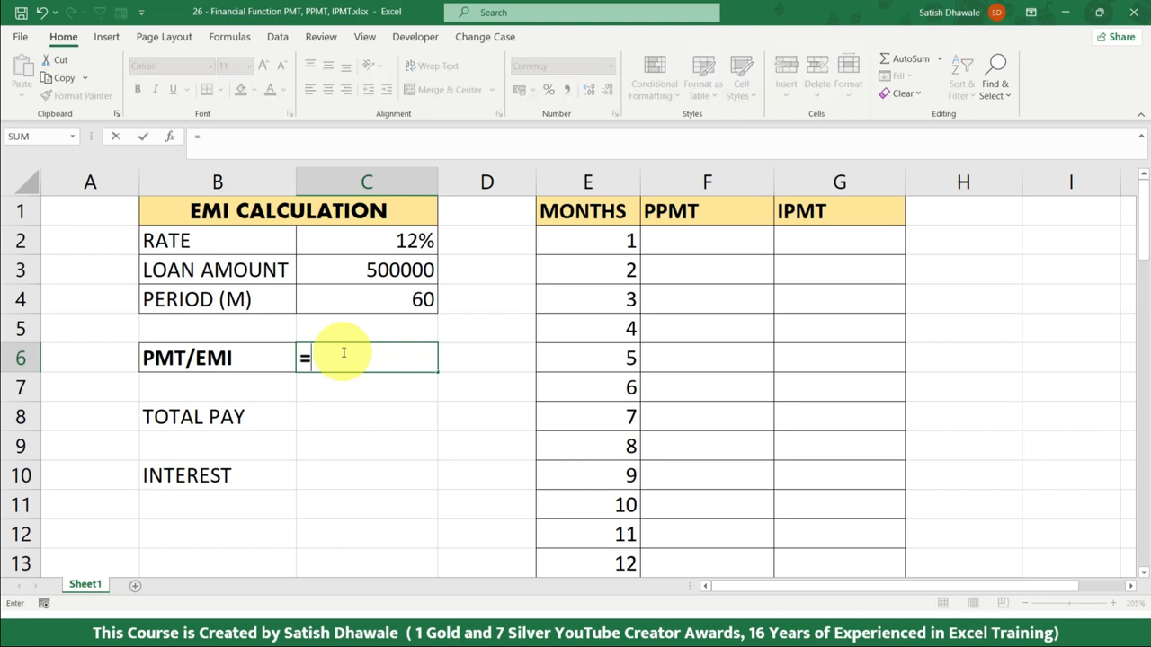
key("Escape")
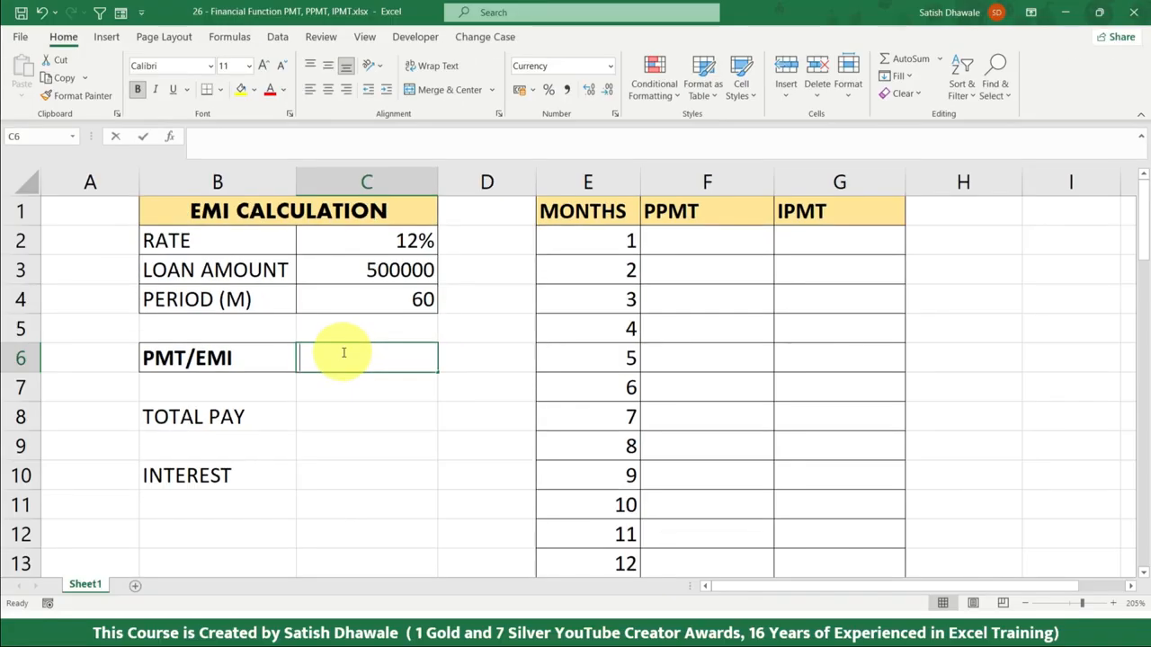
type("=")
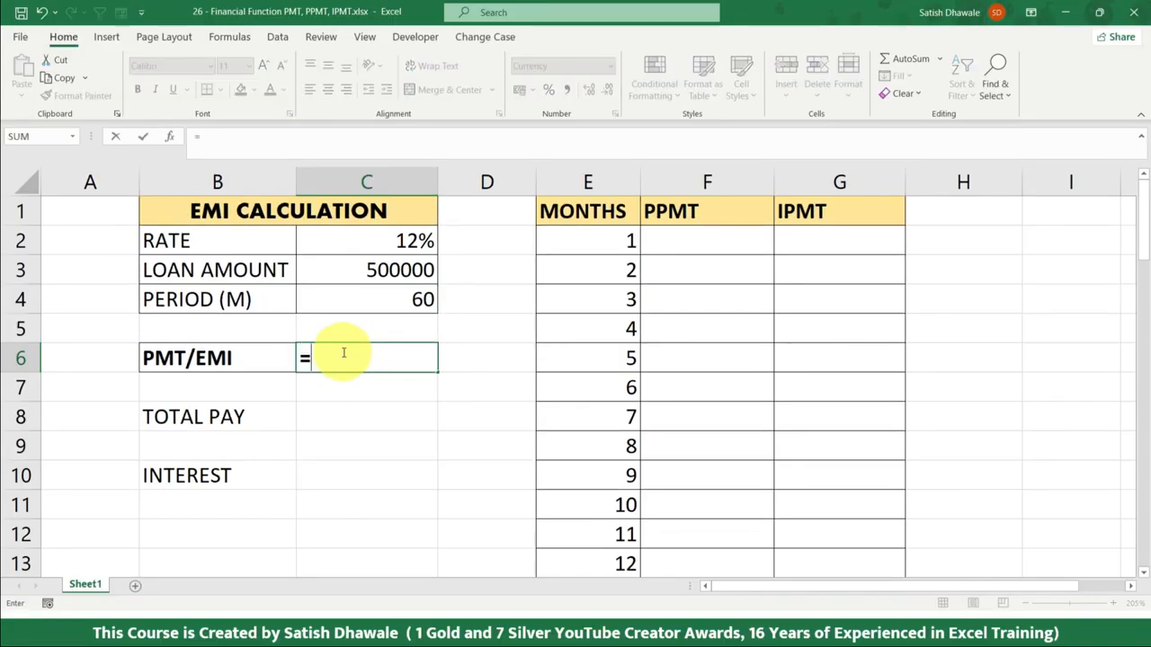
type("pmt(")
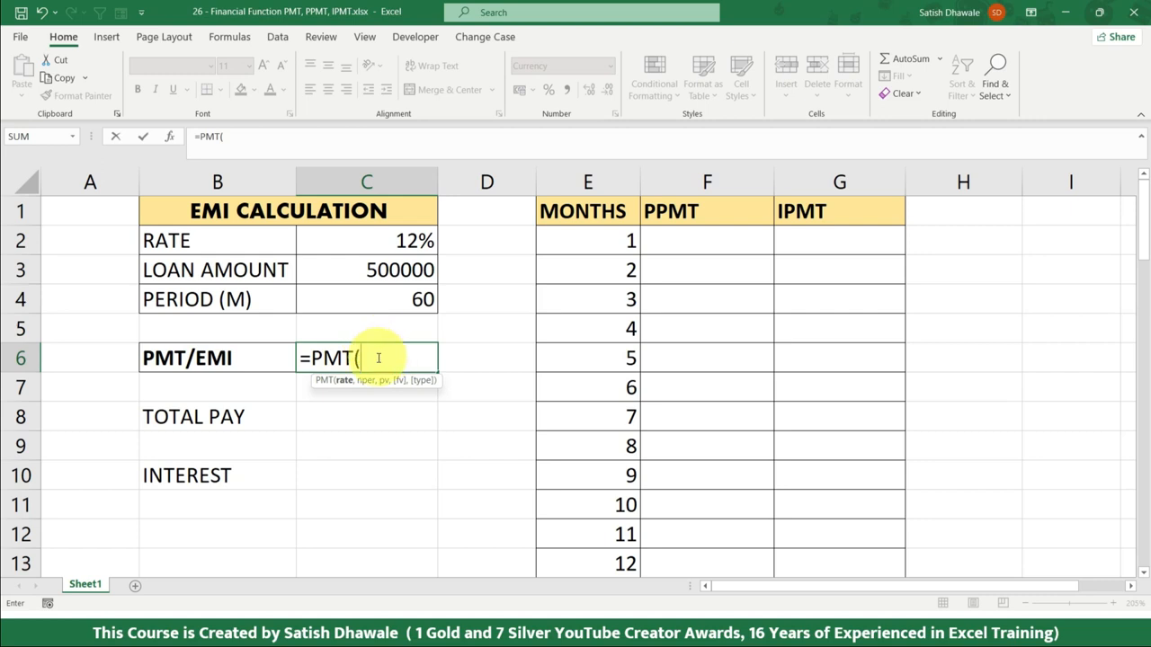
left_click(365, 243)
type("/12")
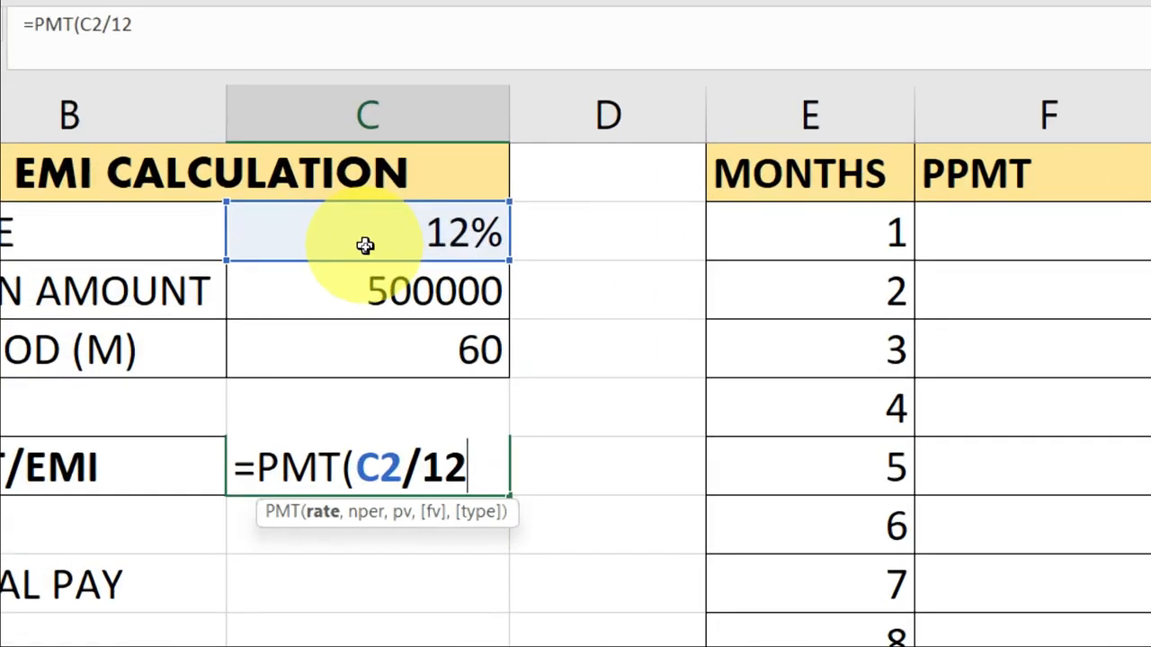
type(",")
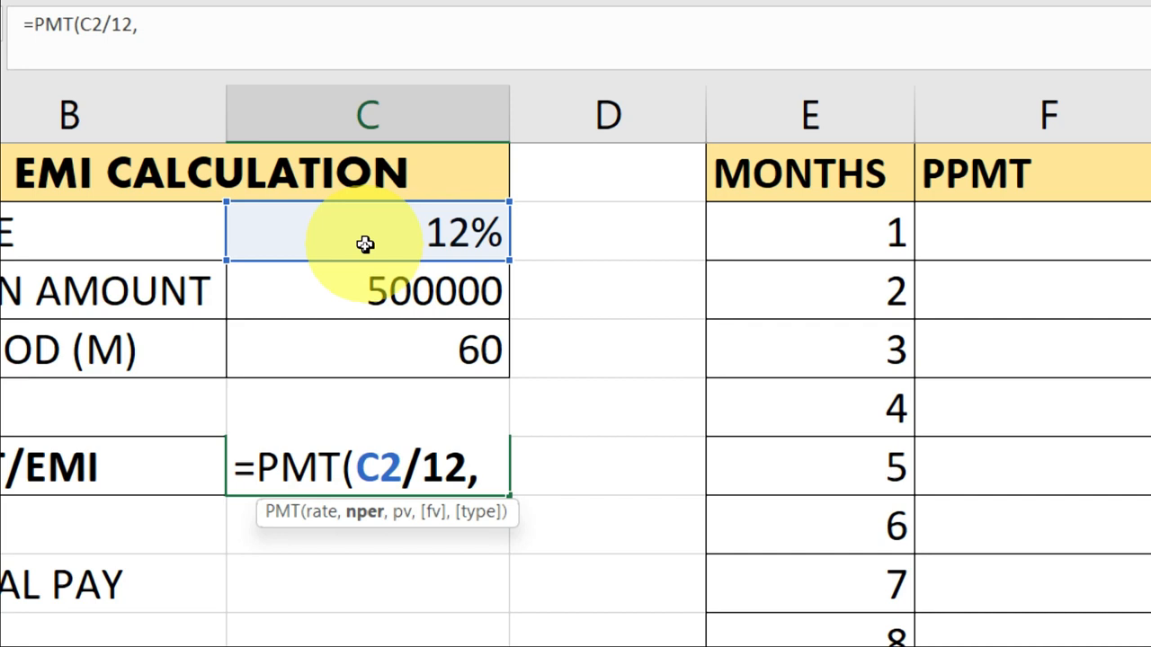
left_click(403, 352)
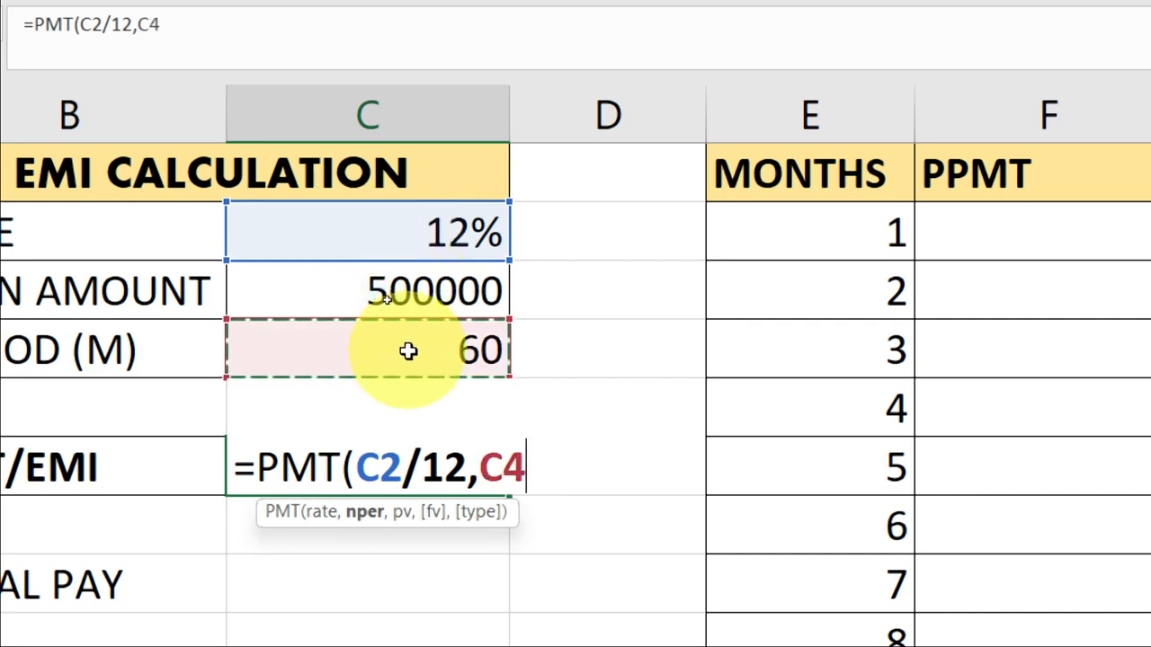
type(",")
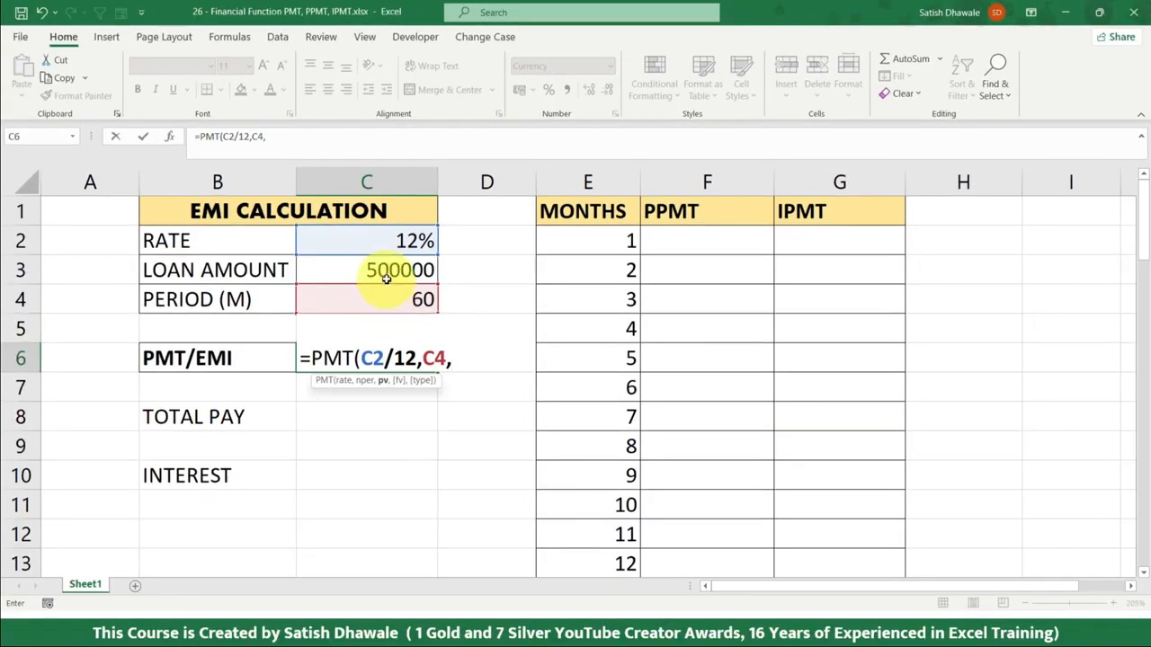
left_click(405, 305)
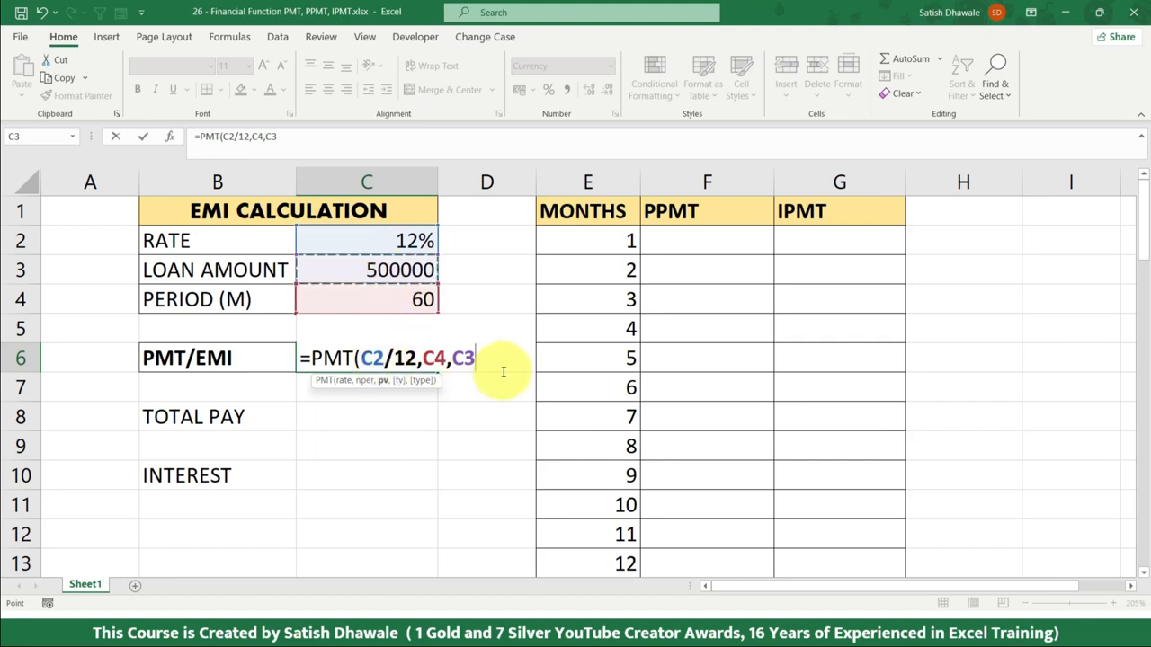
key("Return")
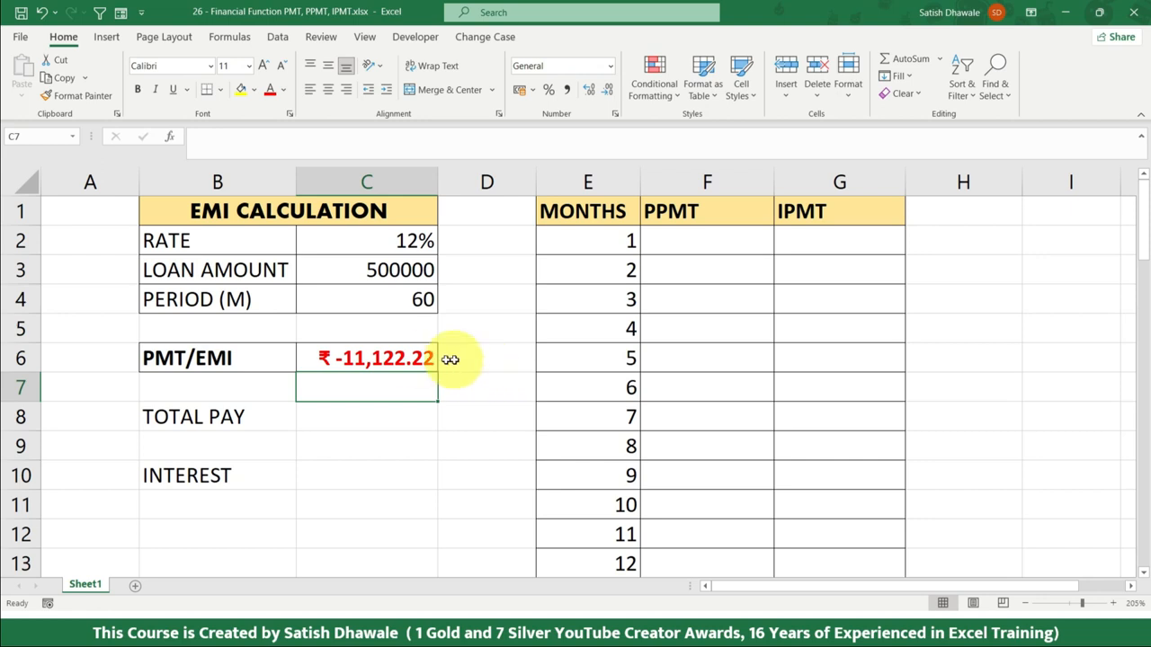
Step: Edit the PMT formula in C6 to negate the loan amount argument, making it =PMT(C2/12,C4,-C3)
left_click(412, 356)
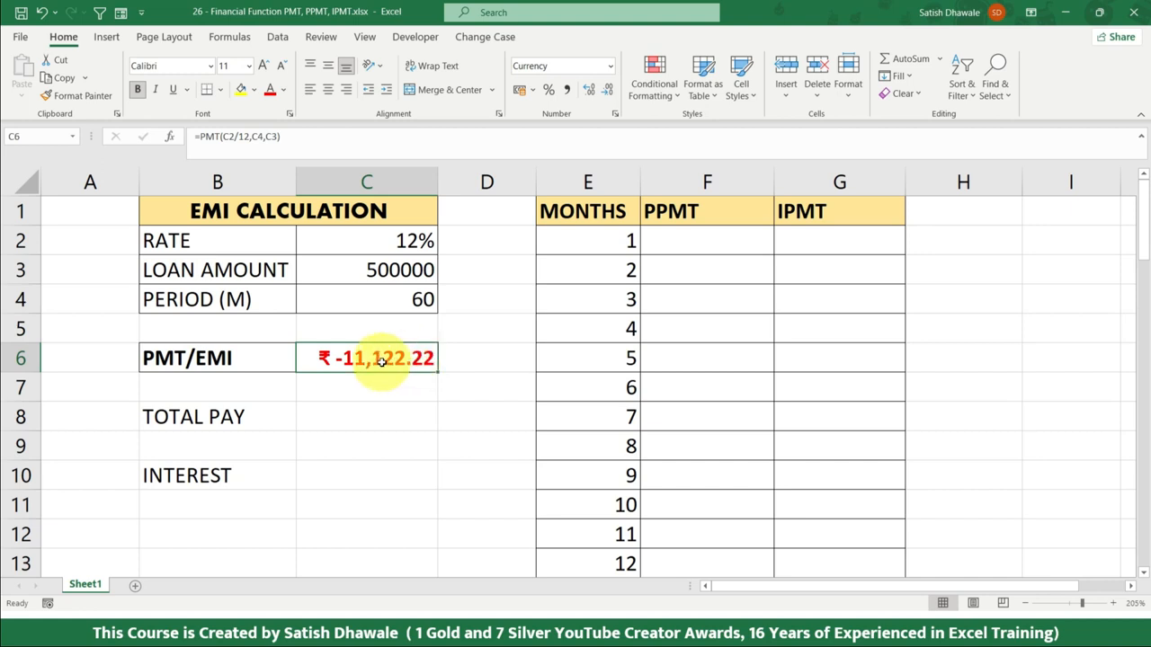
double_click(381, 361)
left_click(456, 360)
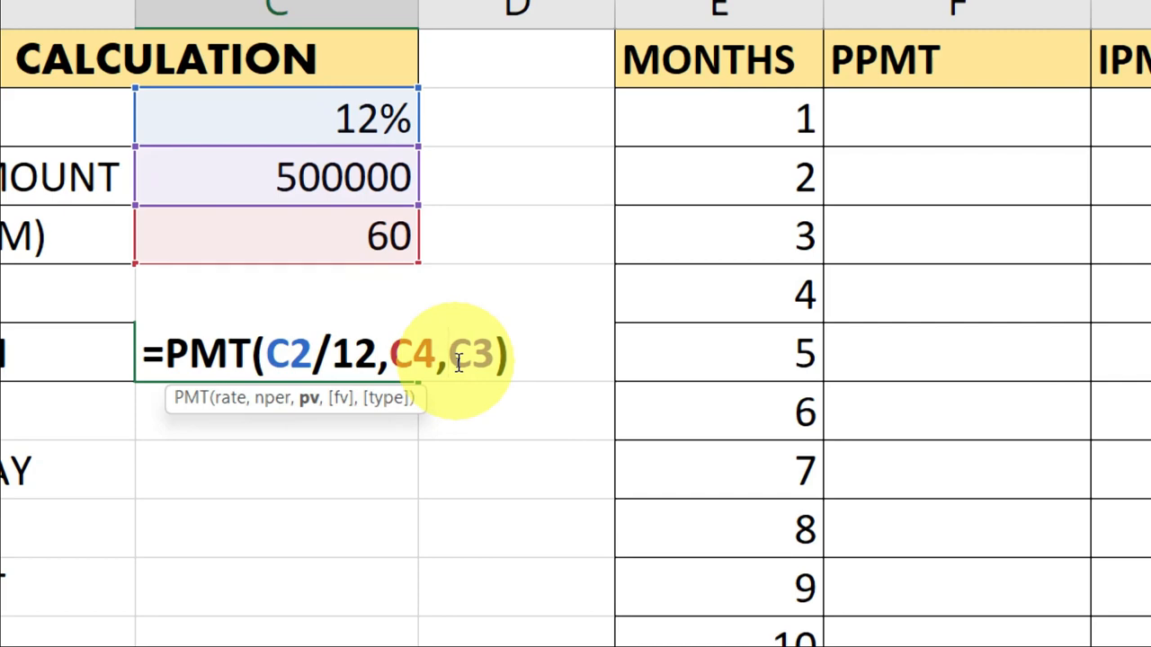
type("-")
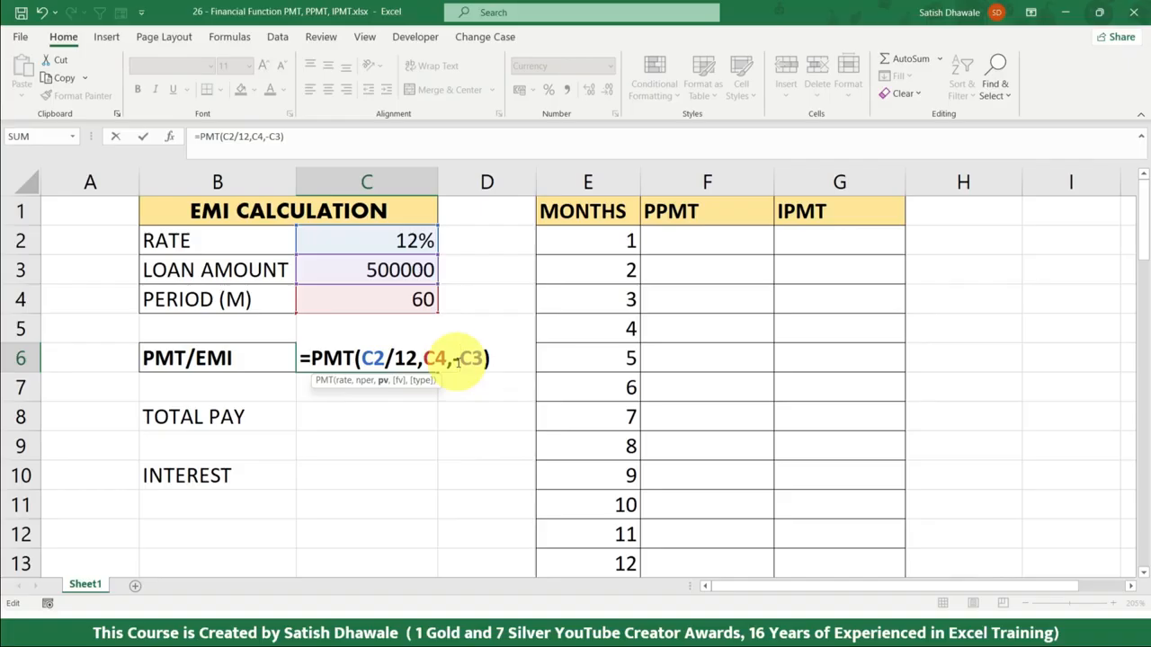
key("Return")
left_click(372, 363)
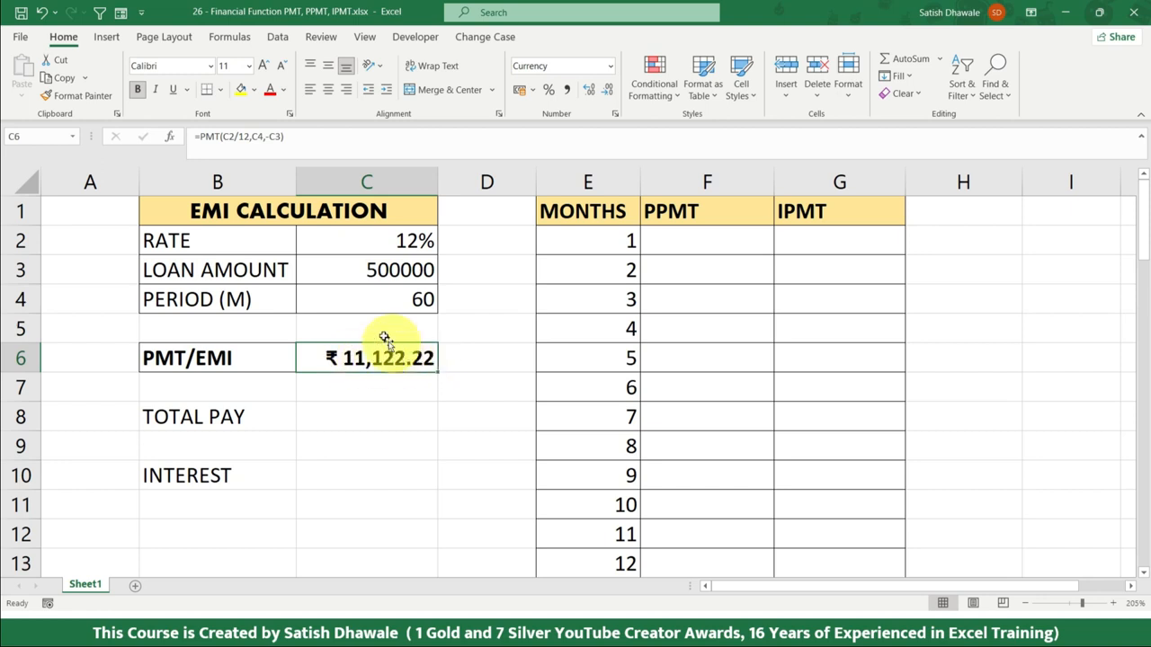
Step: Set the loan period in C4 to 120 months and check the PMT/EMI cell
left_click(432, 300)
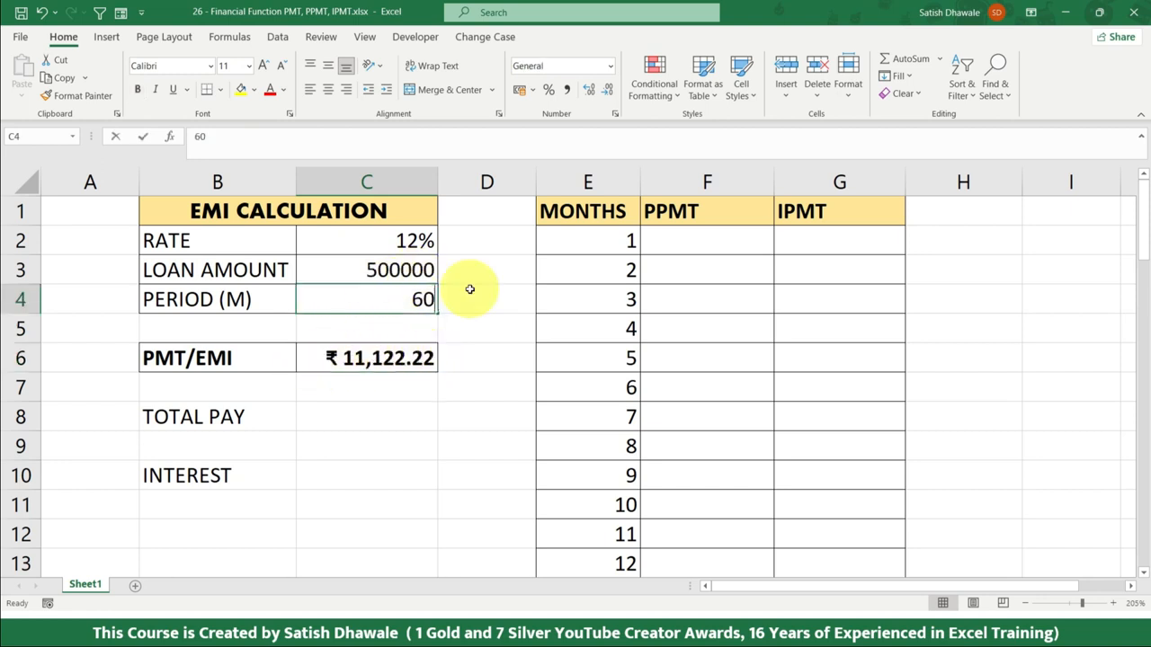
type("120")
key("Return")
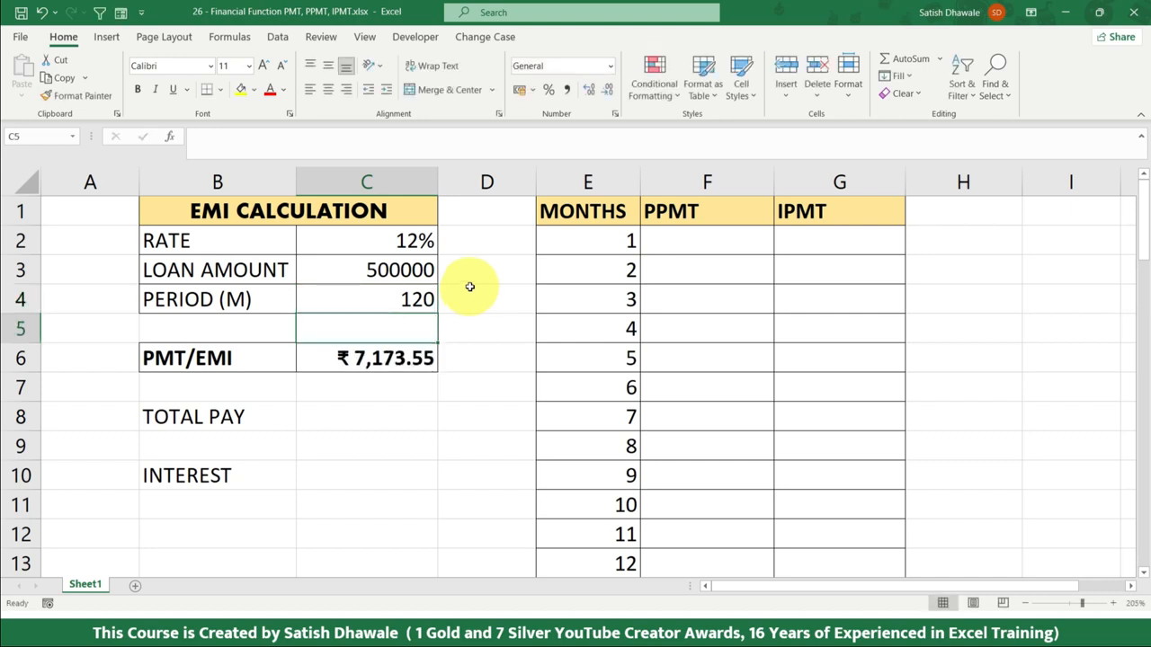
left_click(374, 356)
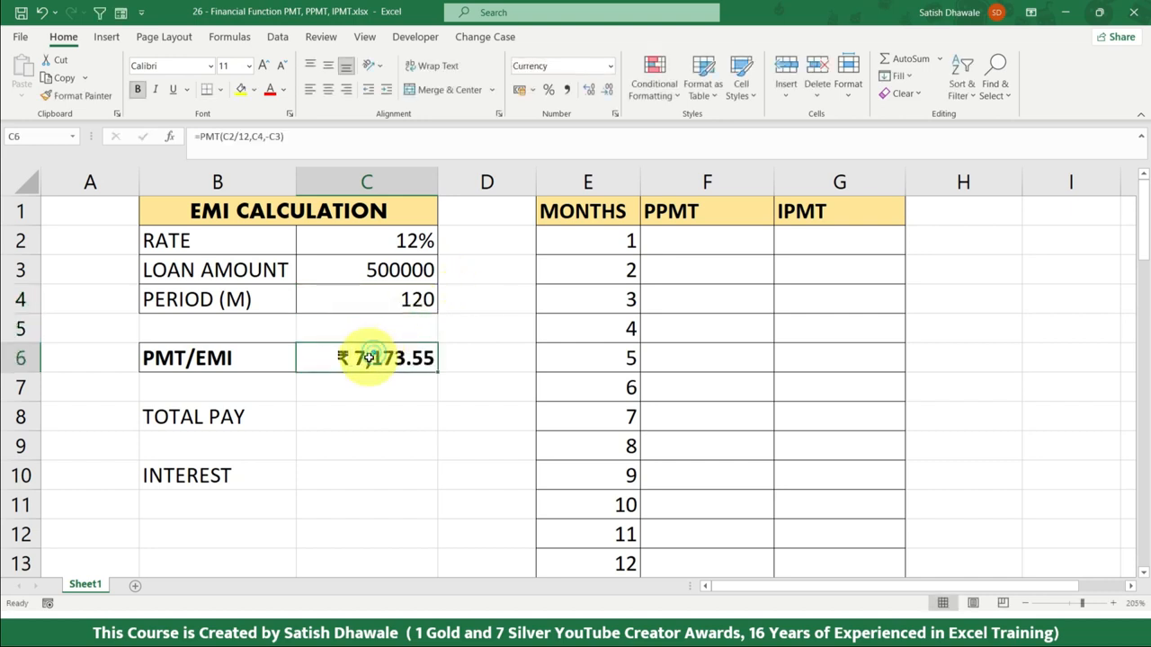
Step: Set the loan period in C4 back to 60 months
left_click(396, 302)
type("60")
key("Return")
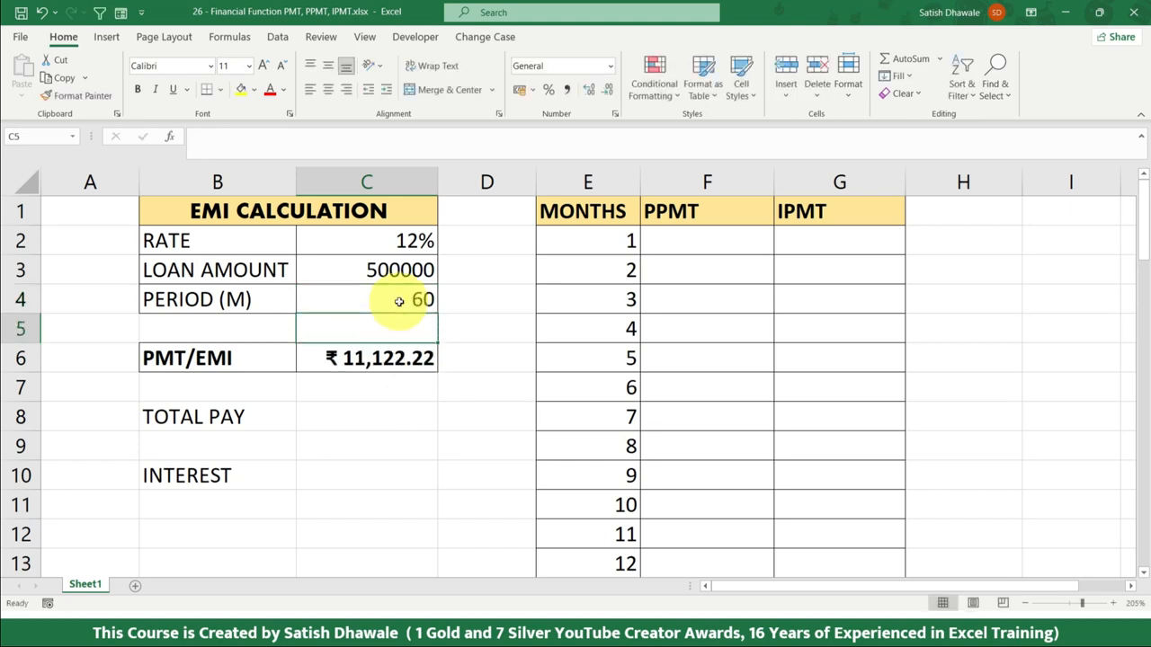
left_click(416, 301)
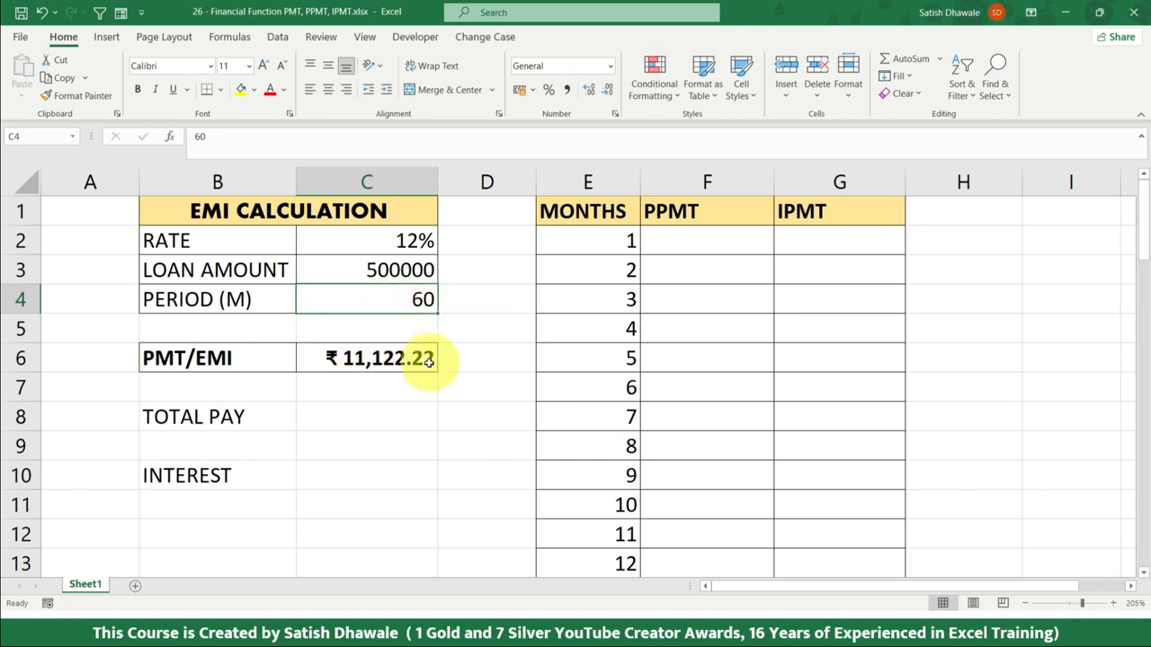
Step: Calculate the total pay in C8 by multiplying the EMI by the period with =C6*C4
left_click(321, 407)
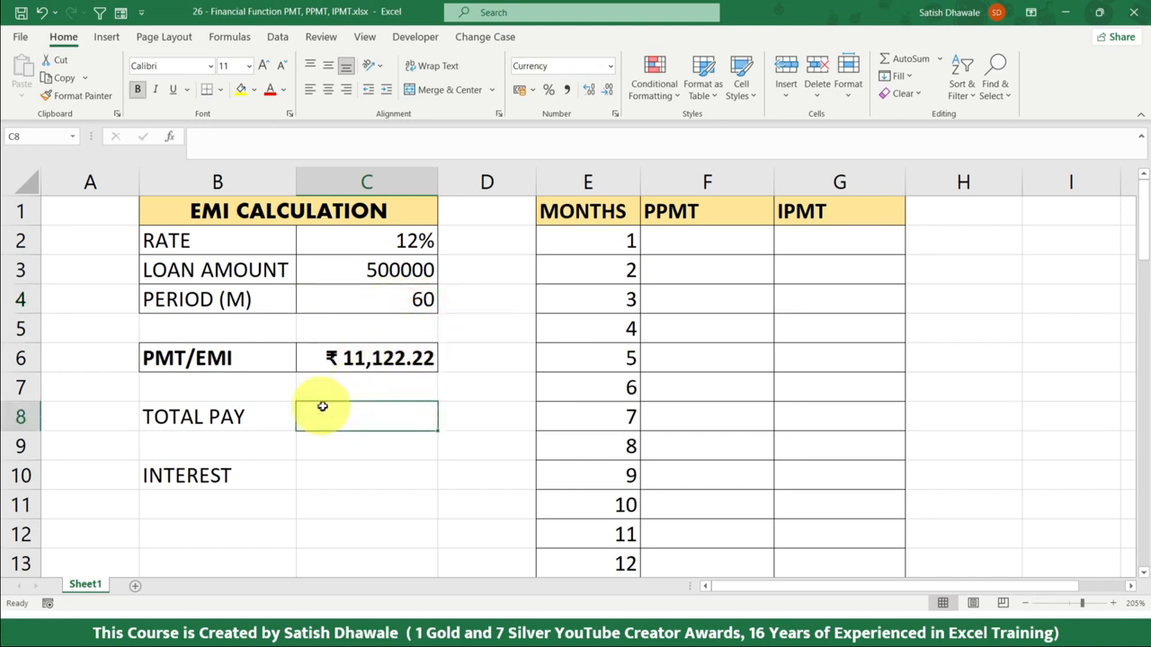
type("=")
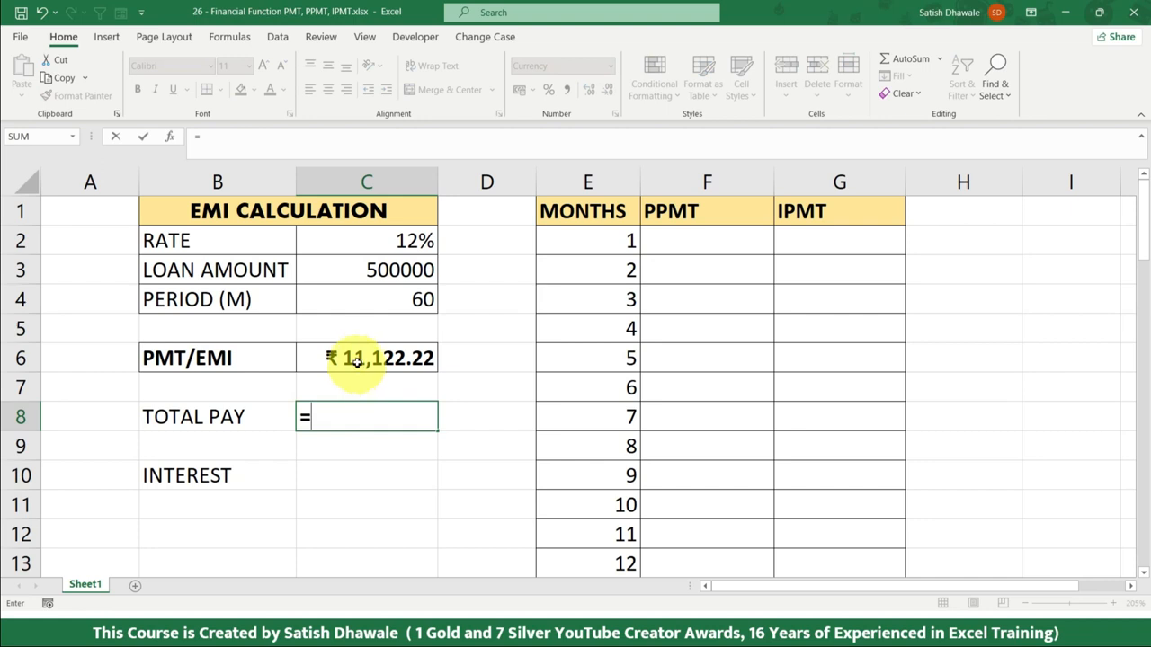
left_click(344, 358)
type("*")
left_click(368, 303)
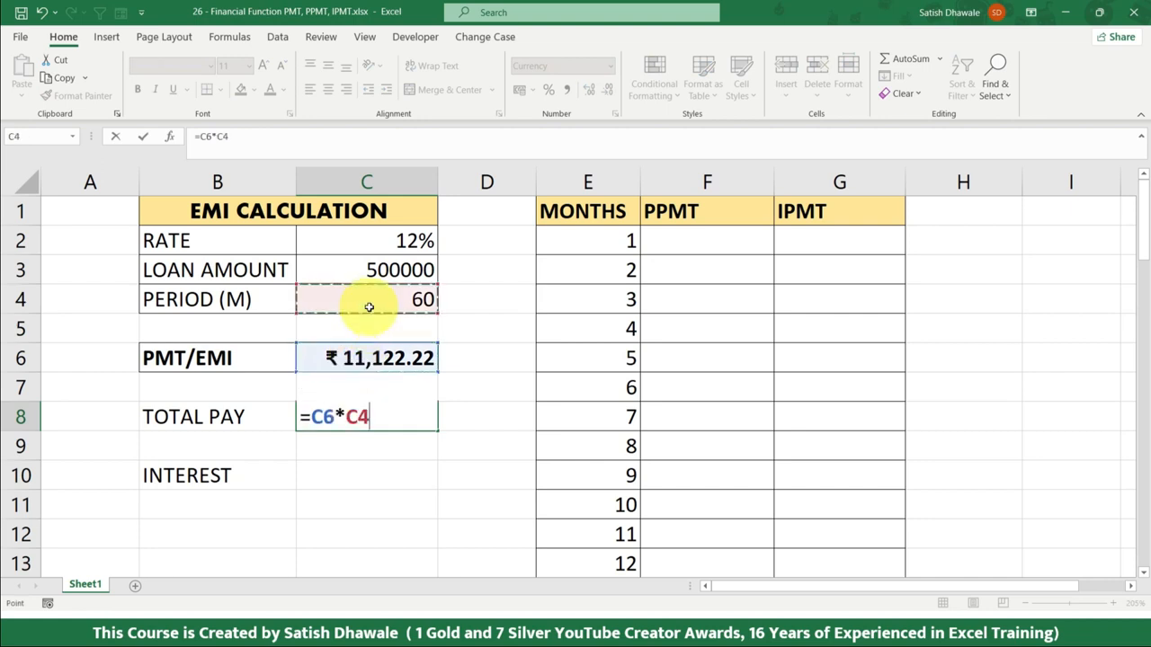
key("Return")
left_click(376, 417)
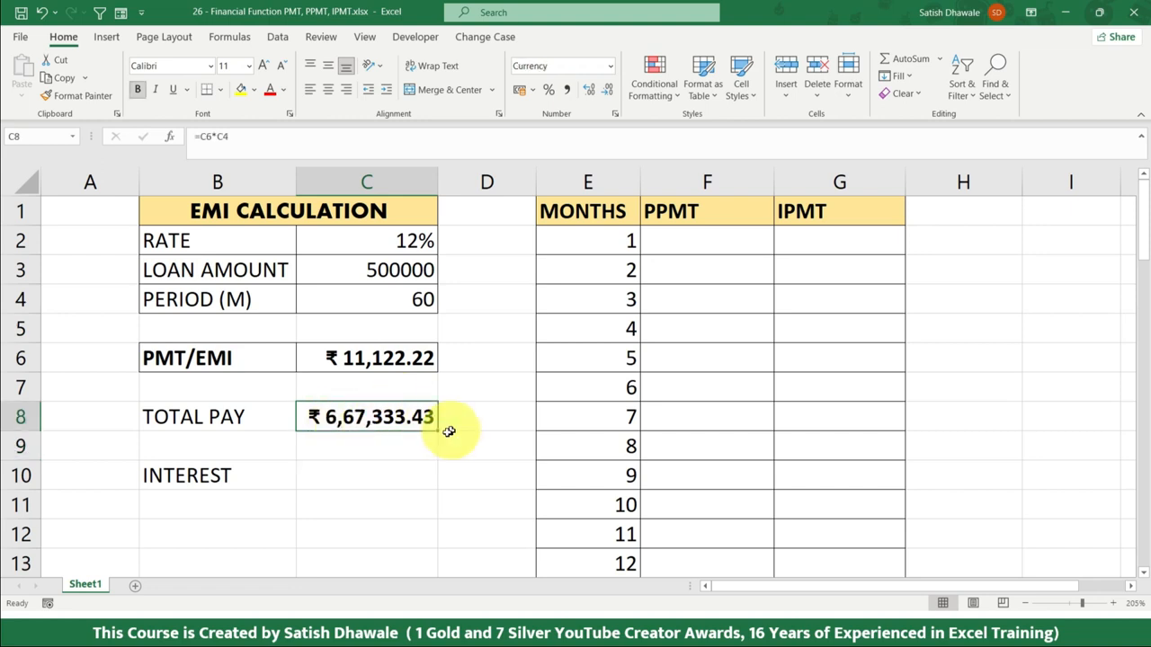
Step: Calculate the interest in C10 by subtracting the loan amount from the total pay with =C8-C3, and check both amounts
left_click(368, 457)
left_click(370, 465)
type("=")
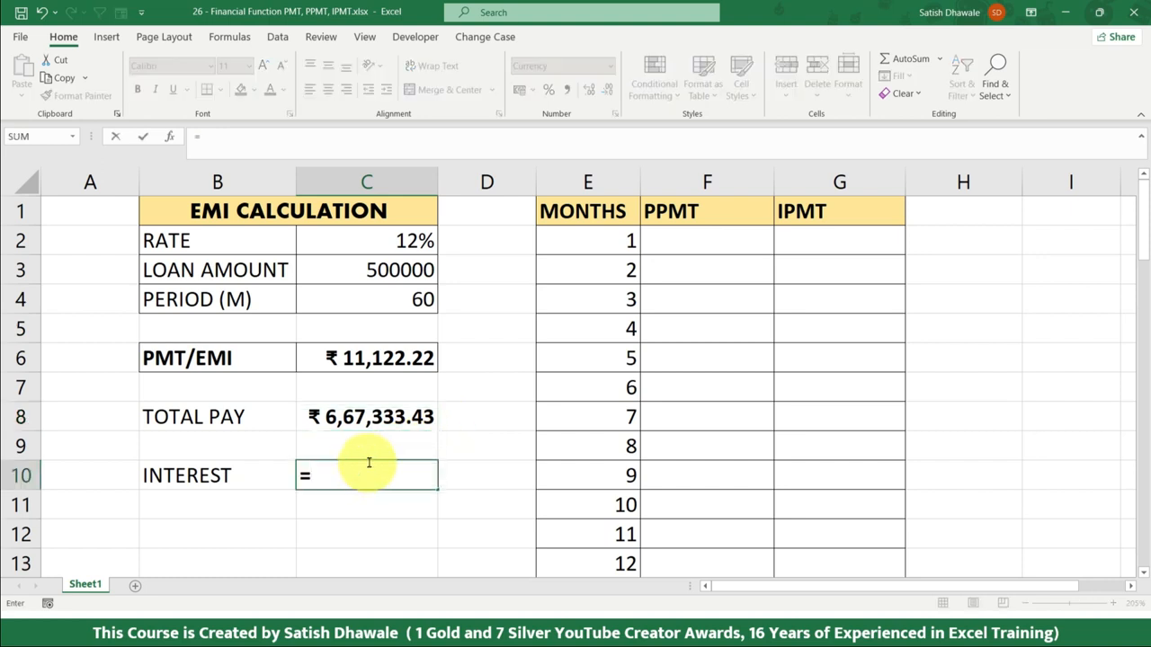
left_click(370, 416)
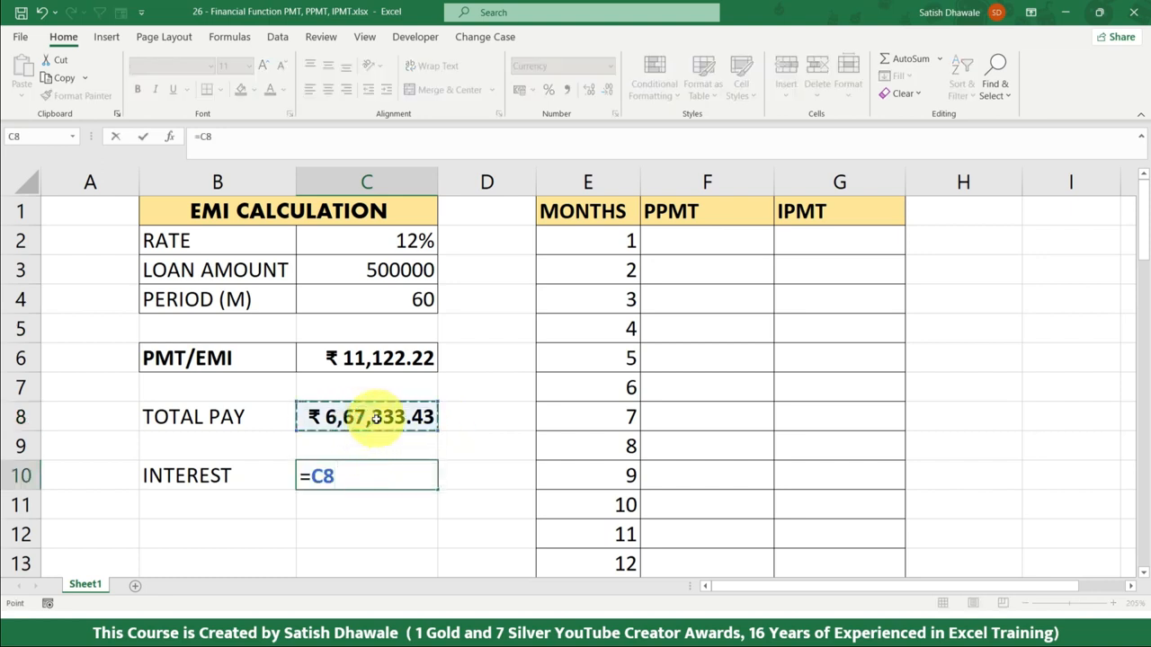
type("-")
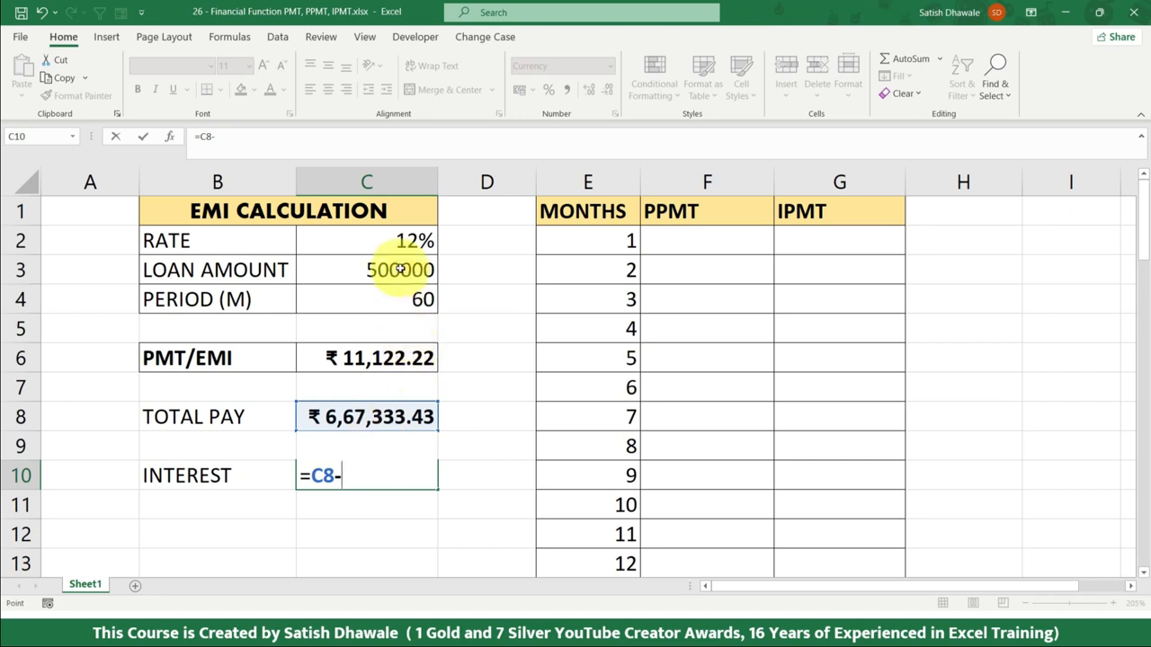
left_click(400, 269)
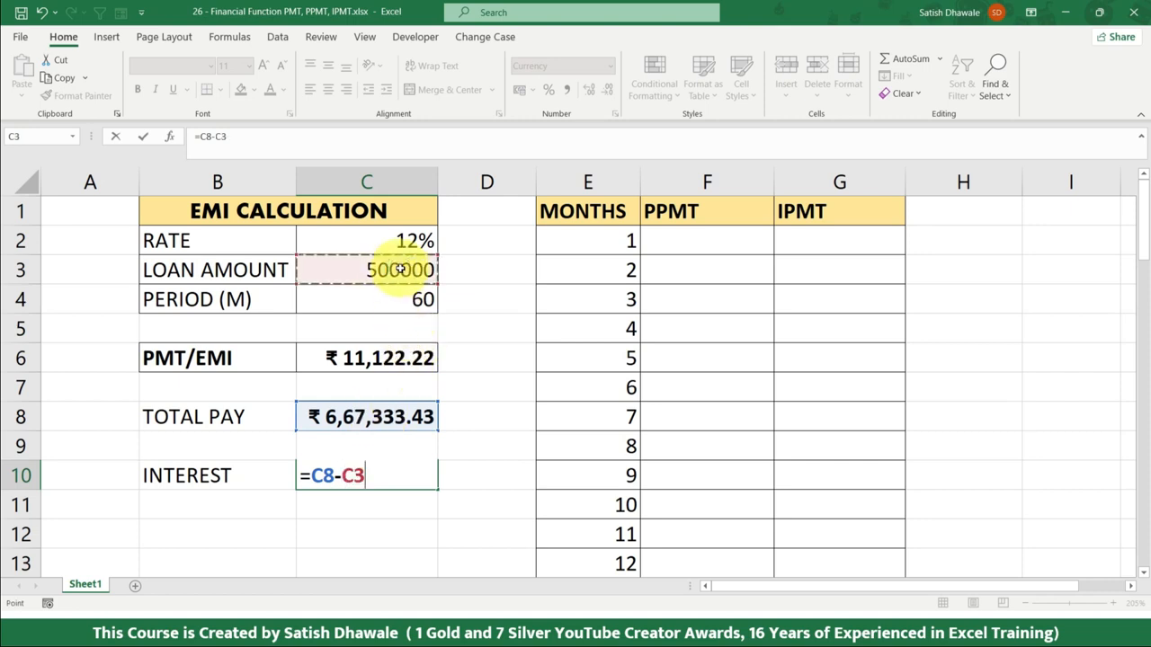
key("Return")
left_click(359, 417)
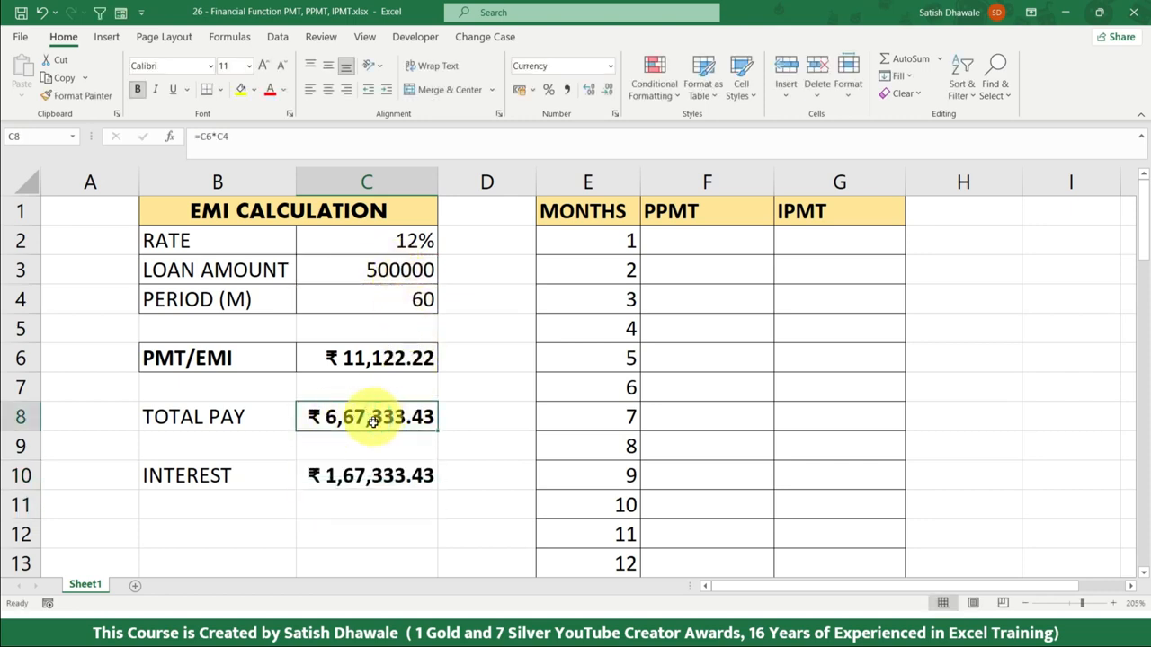
left_click(368, 447)
left_click(375, 473)
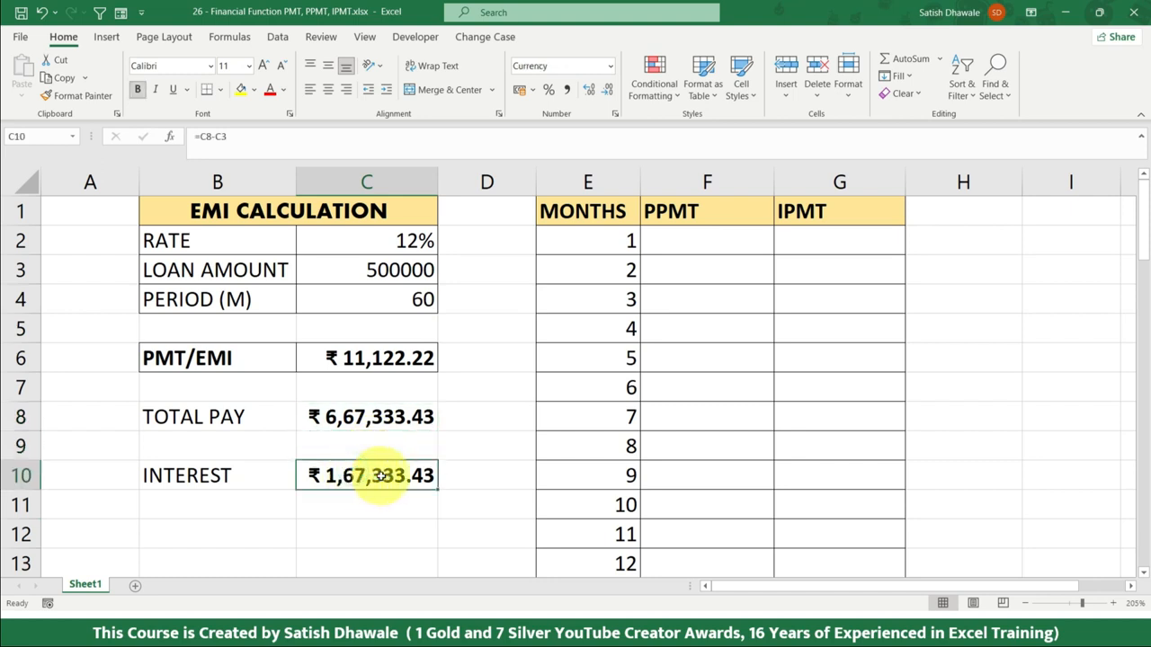
Step: Set the loan period to 120 months and check the recalculated EMI and interest cells
left_click(404, 301)
type("120")
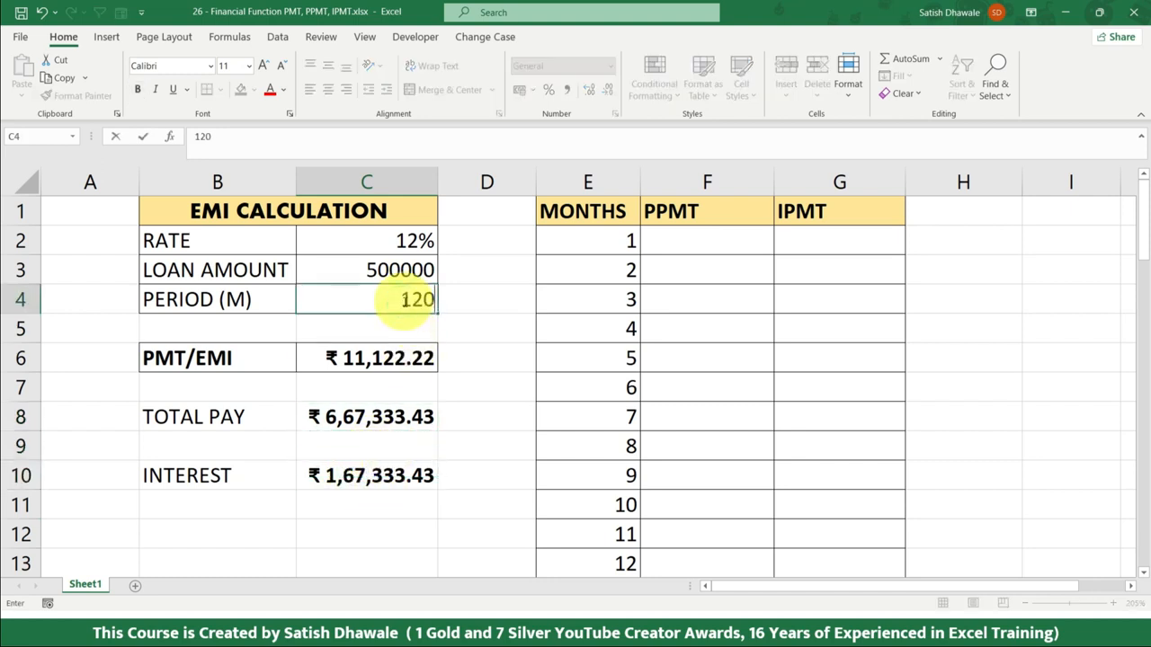
key("Return")
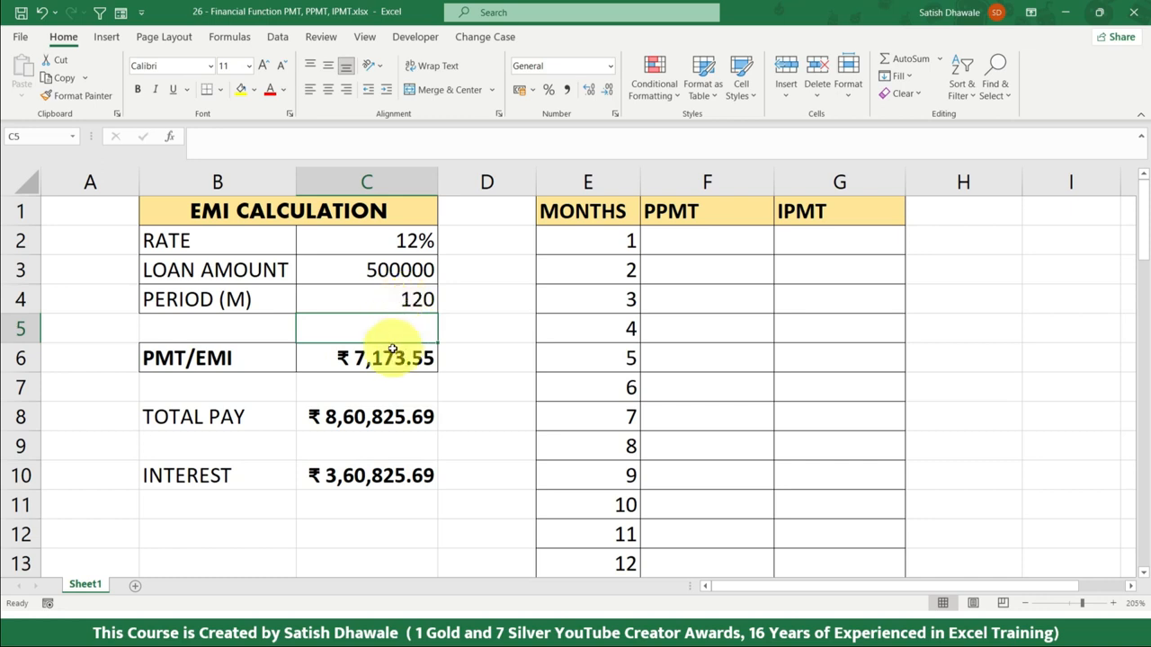
left_click(342, 361)
left_click(387, 474)
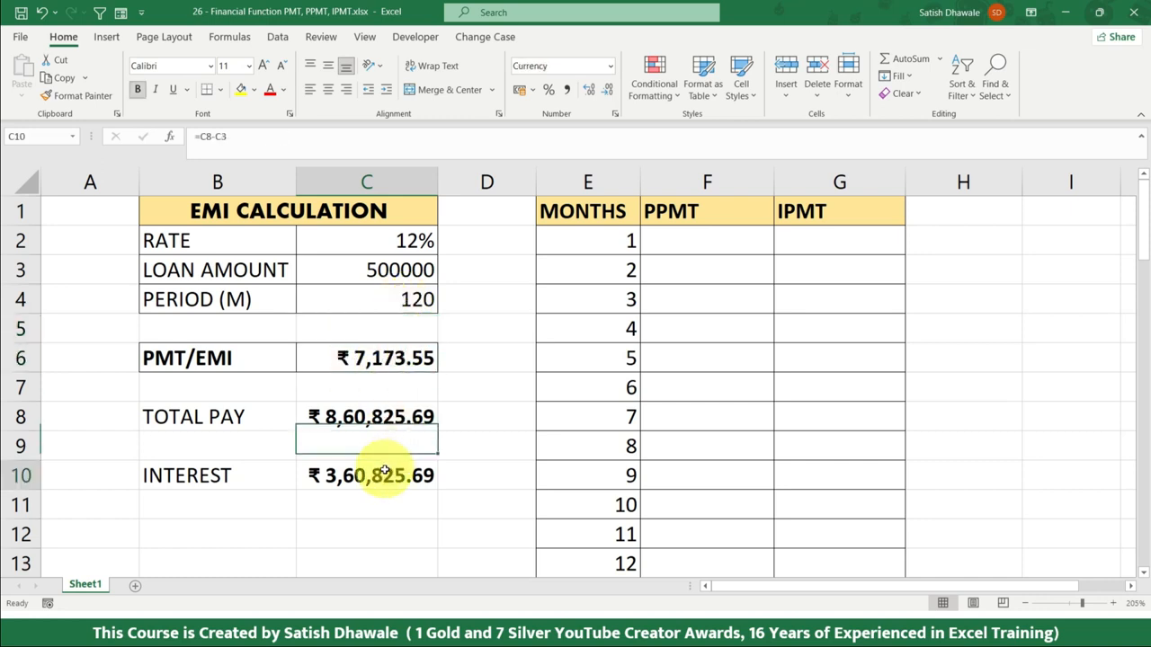
Step: Set the loan period in C4 to 240 months
left_click(386, 300)
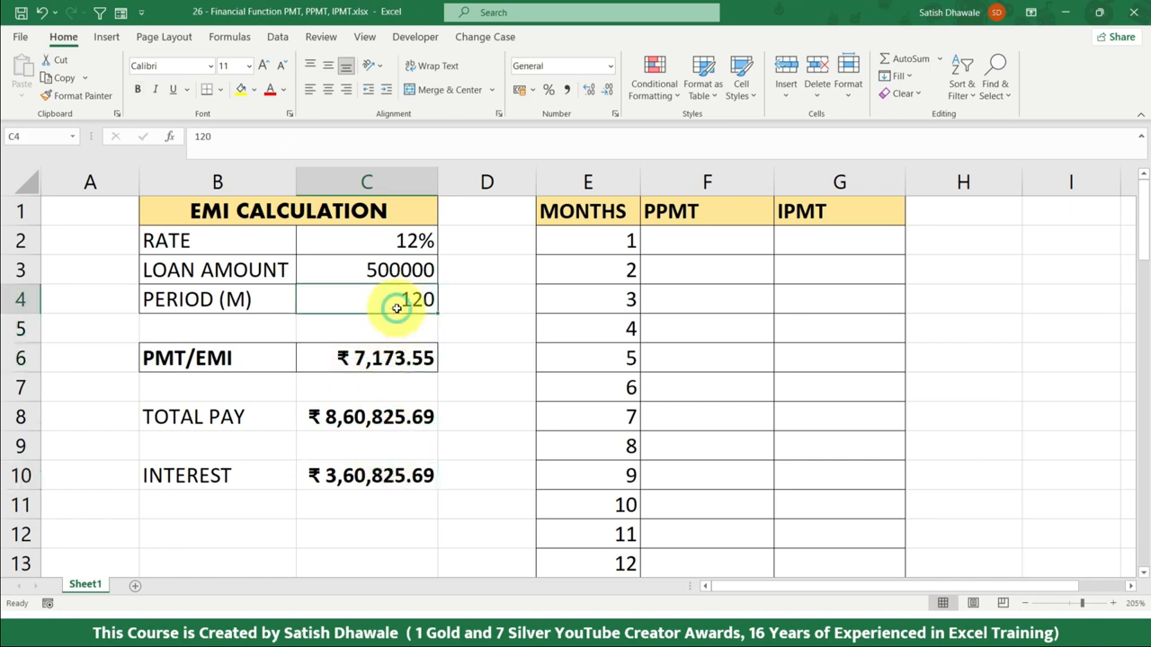
double_click(397, 308)
key("BackSpace")
key("BackSpace")
key("BackSpace")
type("240")
key("Return")
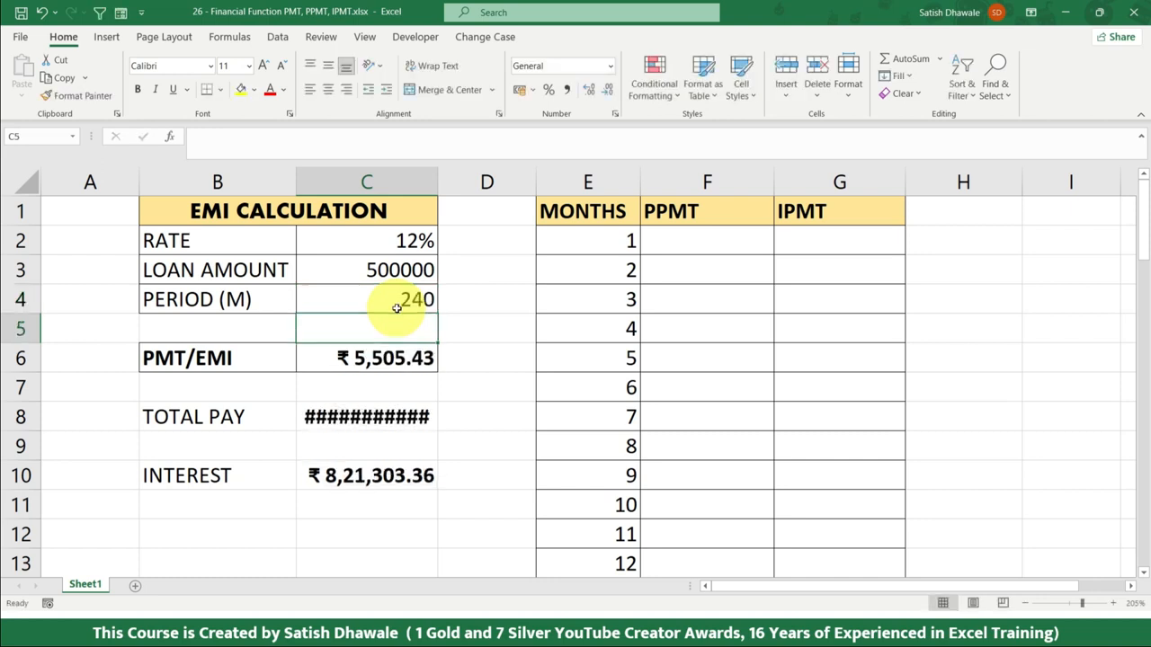
Step: Widen column C to fit its contents and check the loan inputs against the EMI, total pay and interest cells
double_click(438, 183)
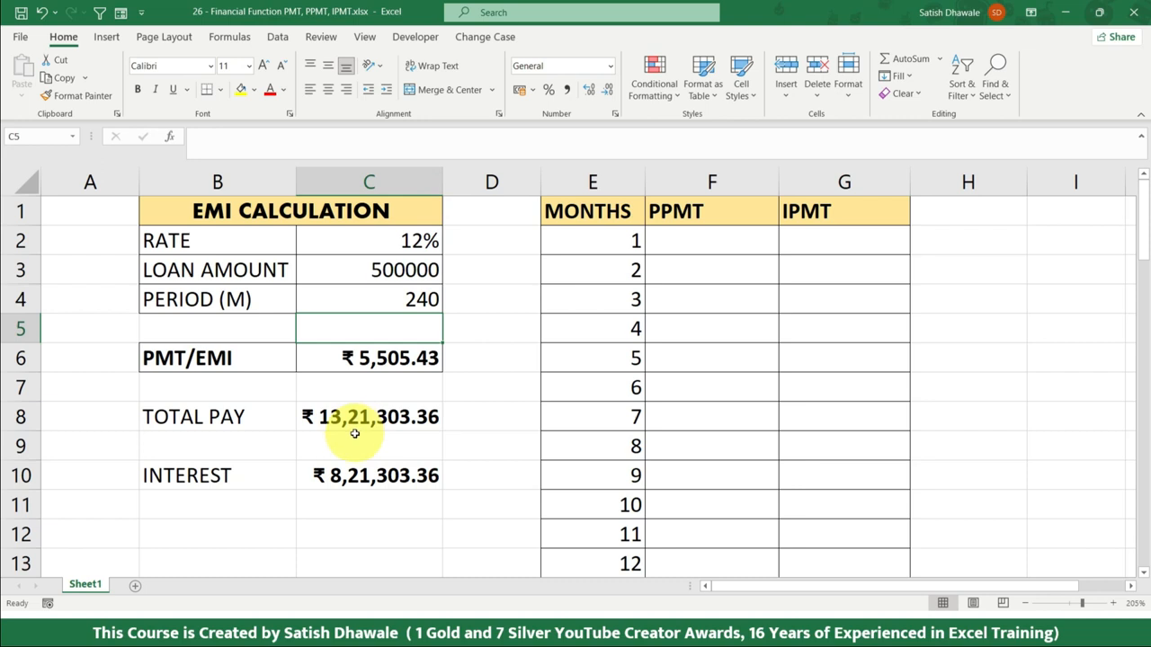
left_click(385, 359)
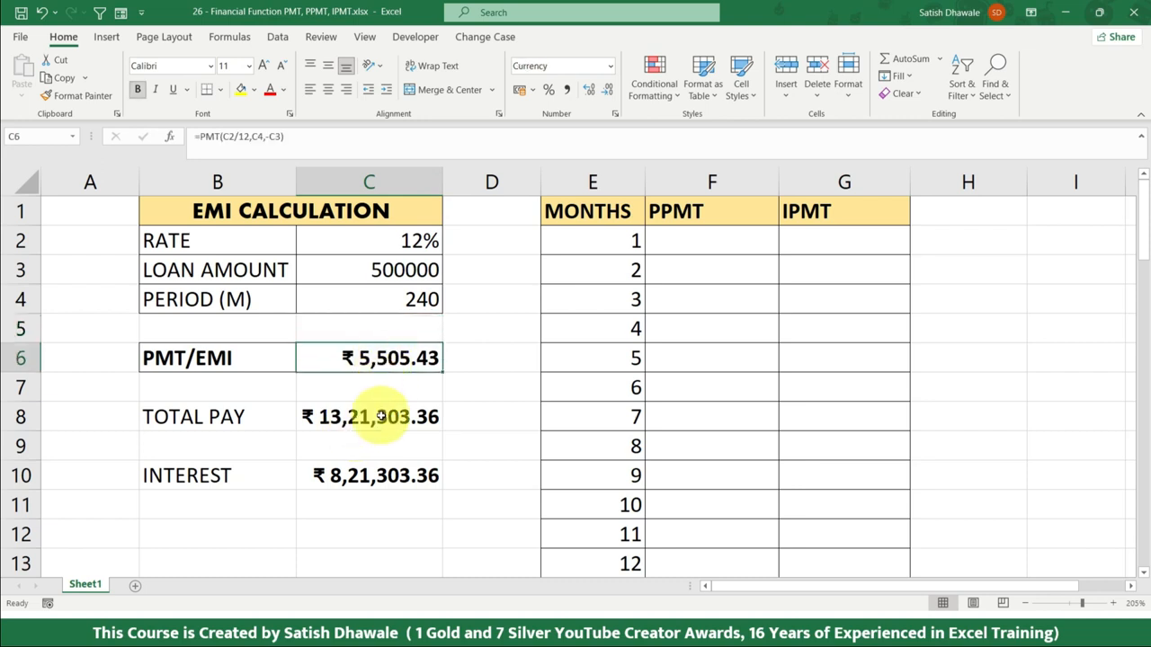
left_click(381, 416)
left_click(376, 477)
left_click(416, 304)
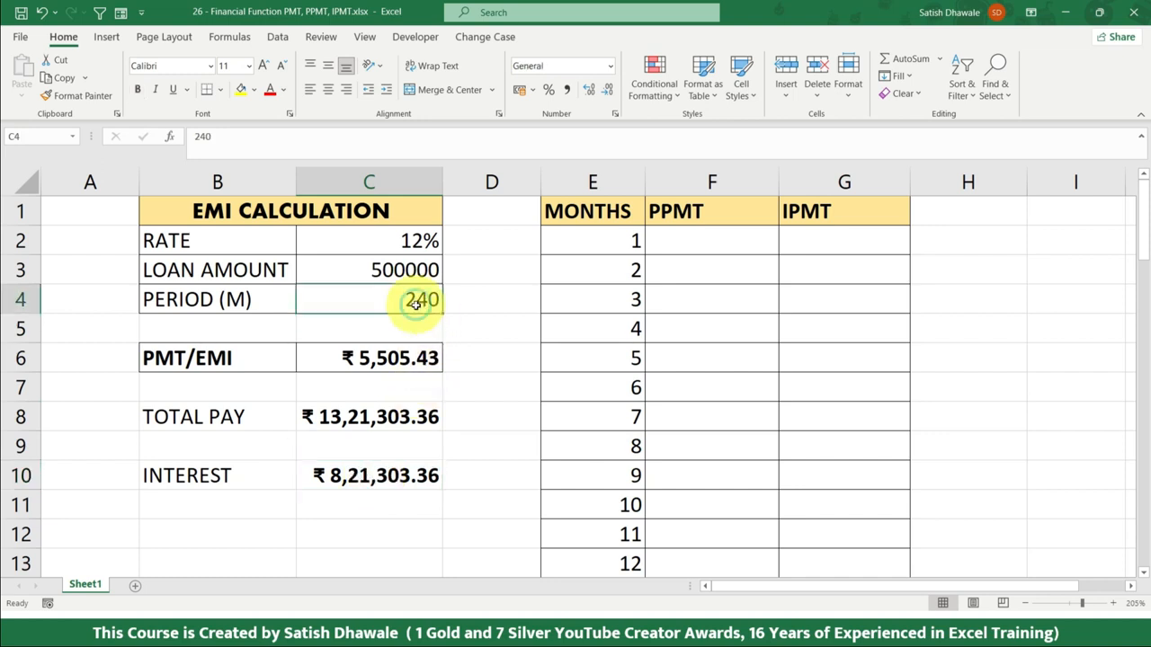
left_click(370, 476)
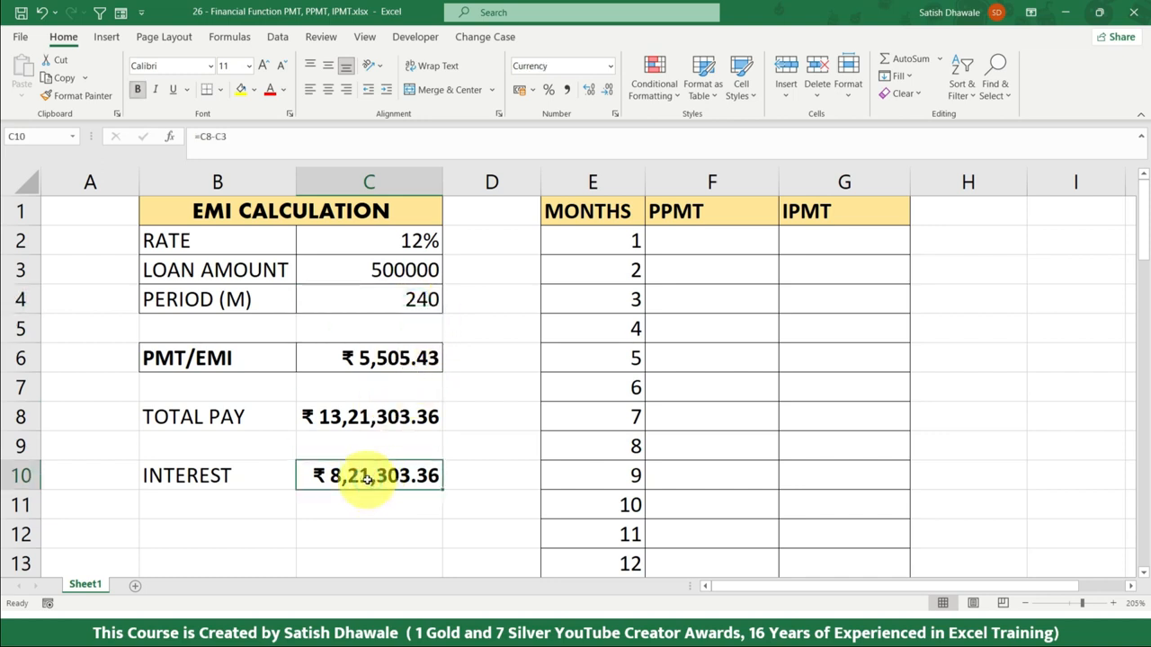
left_click(386, 353)
left_click(409, 263)
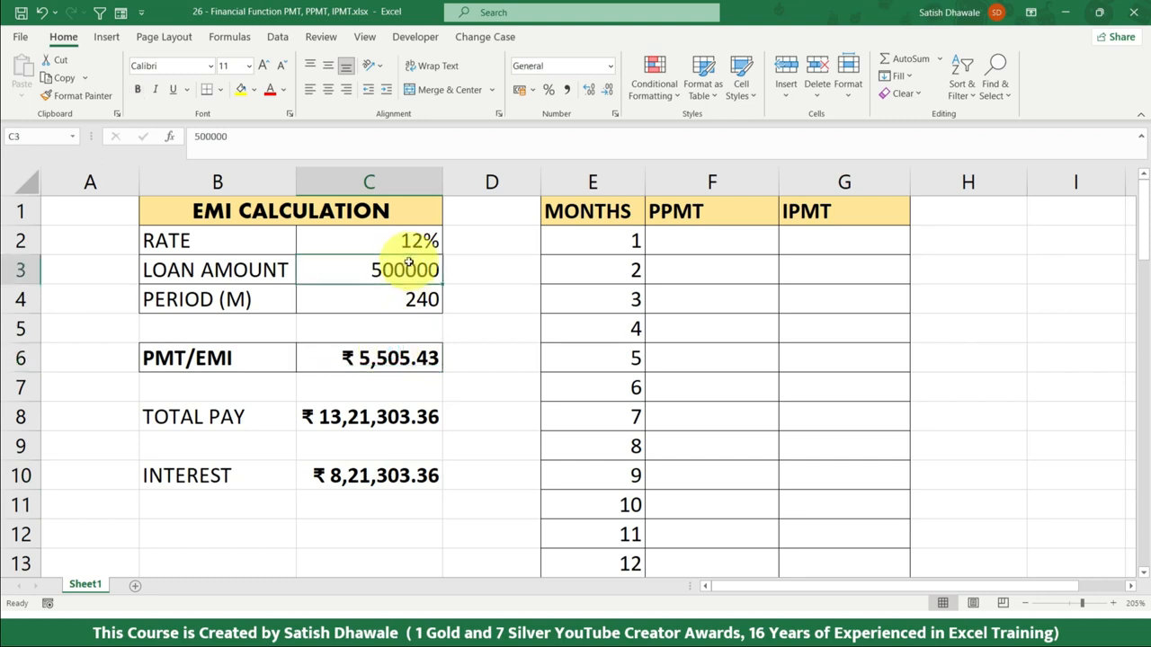
Step: Set the loan period in C4 to 60 months
left_click(406, 294)
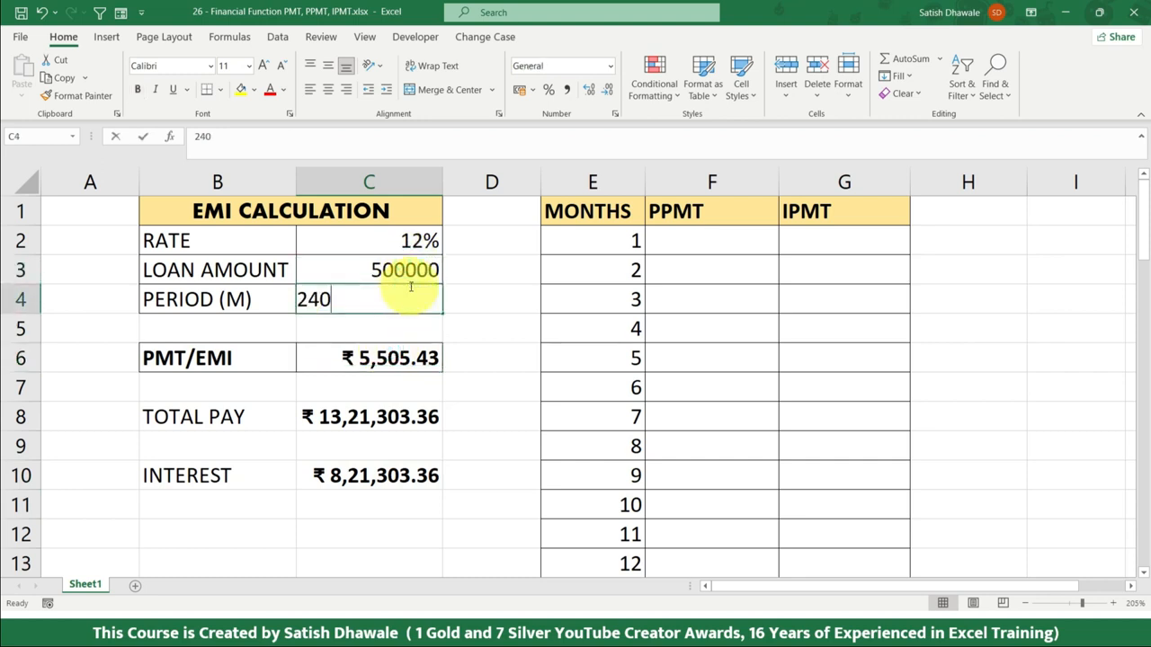
type("60")
left_click(411, 286)
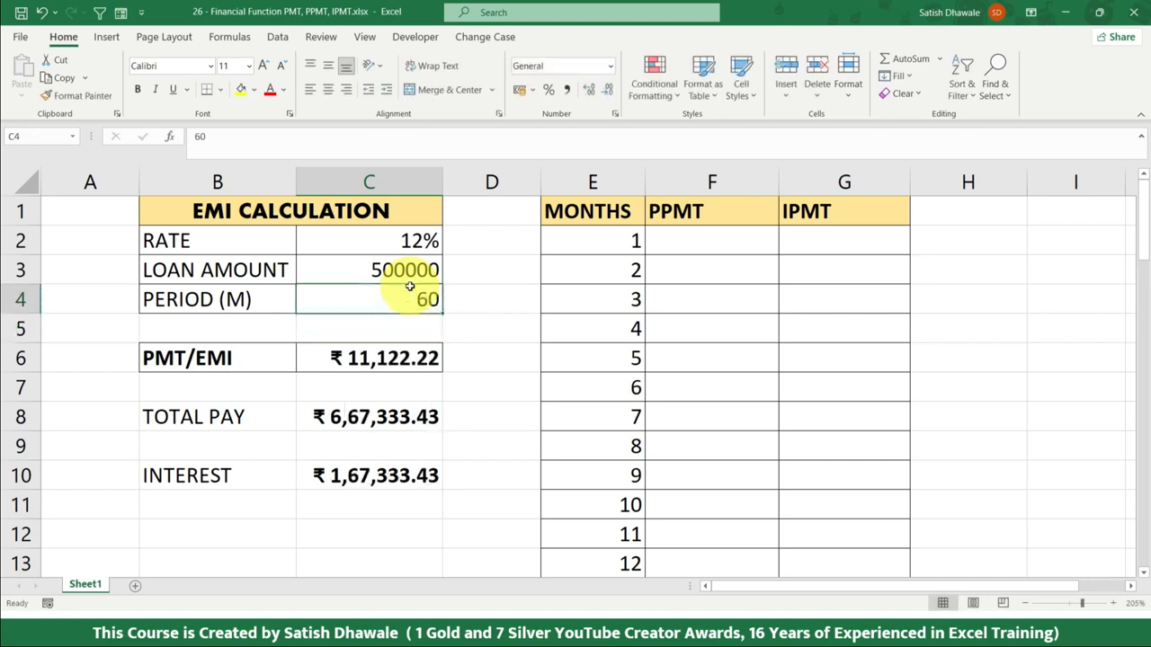
Step: Set the loan period in C4 to 18 months and check the recalculated interest in C10
double_click(409, 286)
key("BackSpace")
key("BackSpace")
type("18")
key("Return")
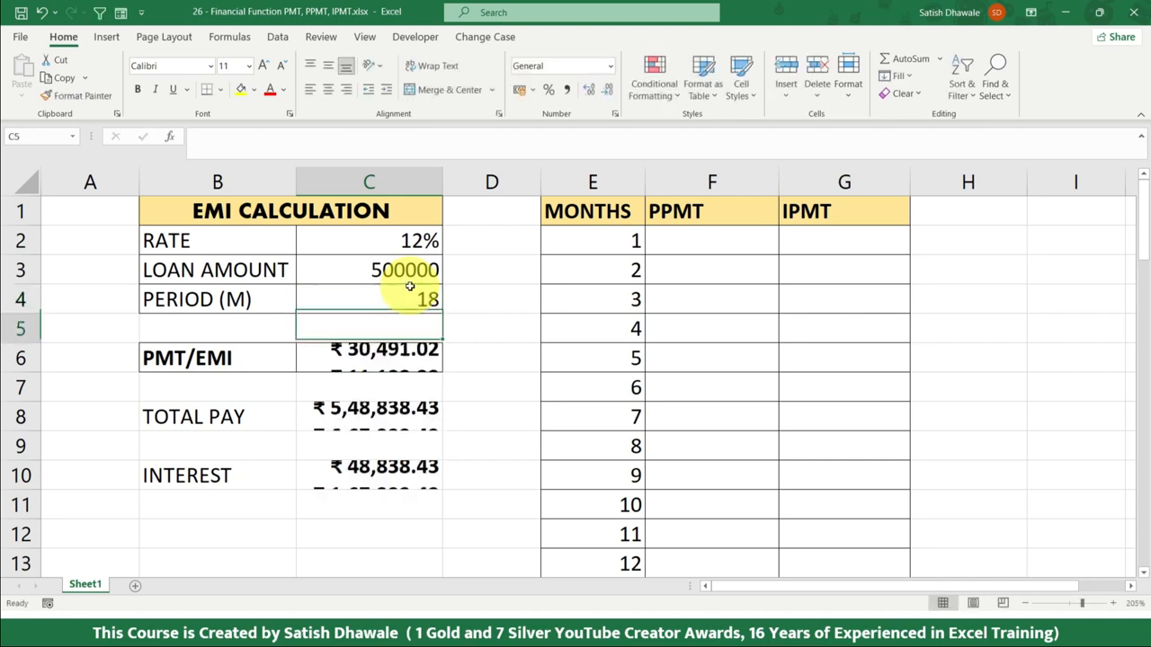
left_click(407, 297)
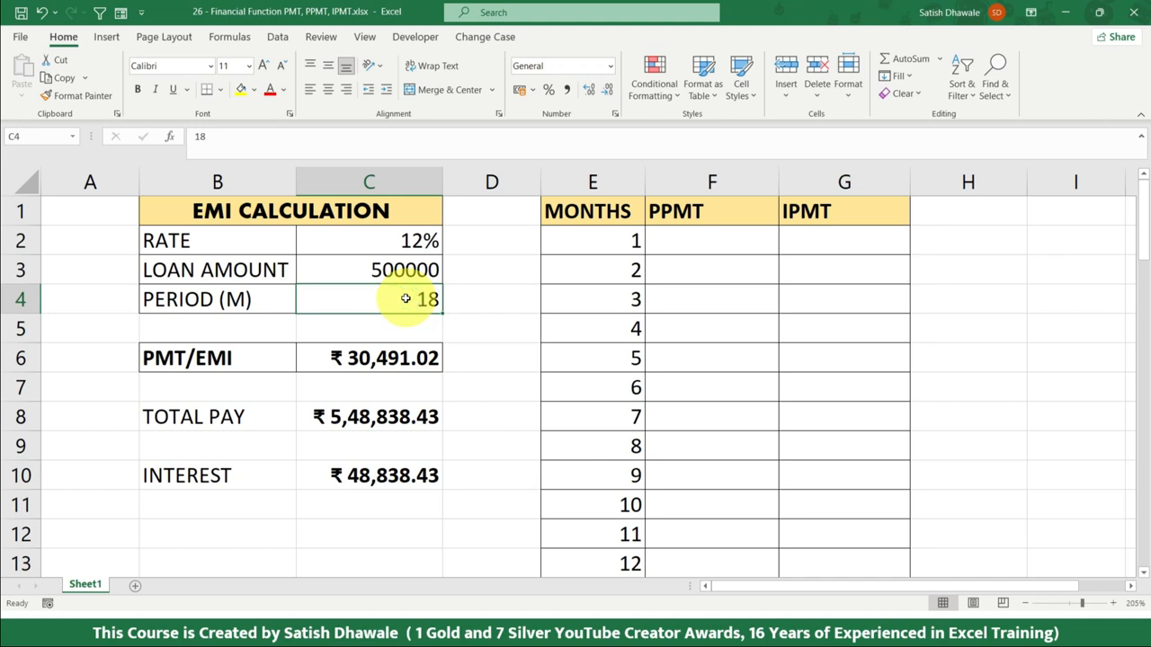
left_click(409, 474)
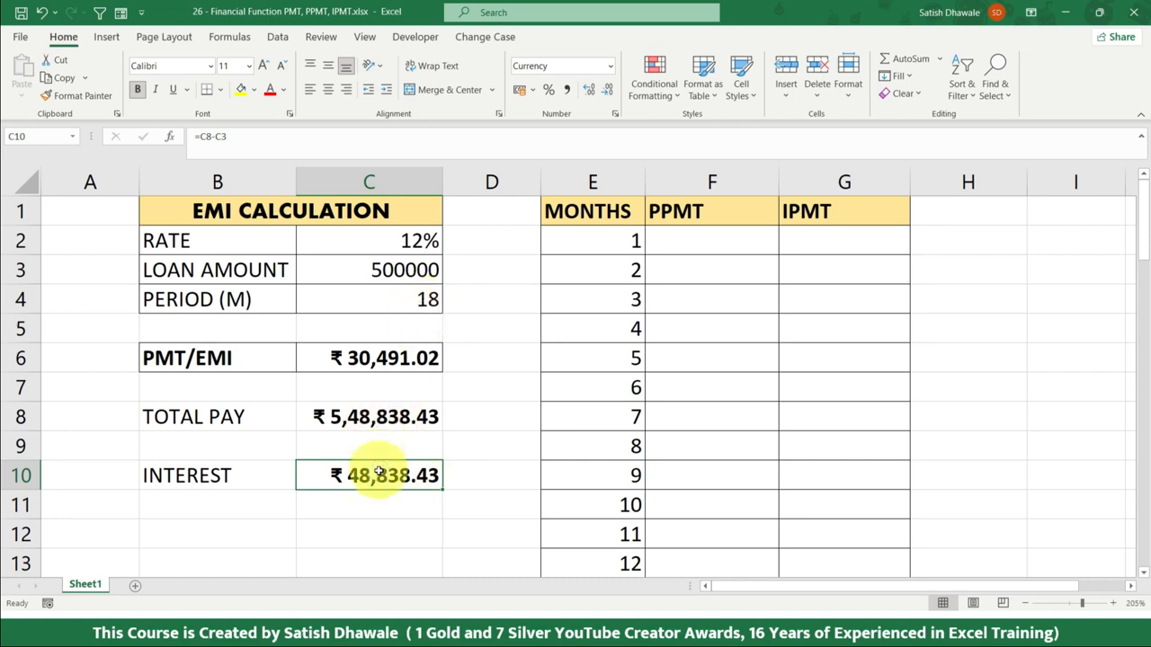
Step: Return the loan period in C4 to 60 months and select C6:C10 to review the EMI, total pay and interest
left_click(425, 299)
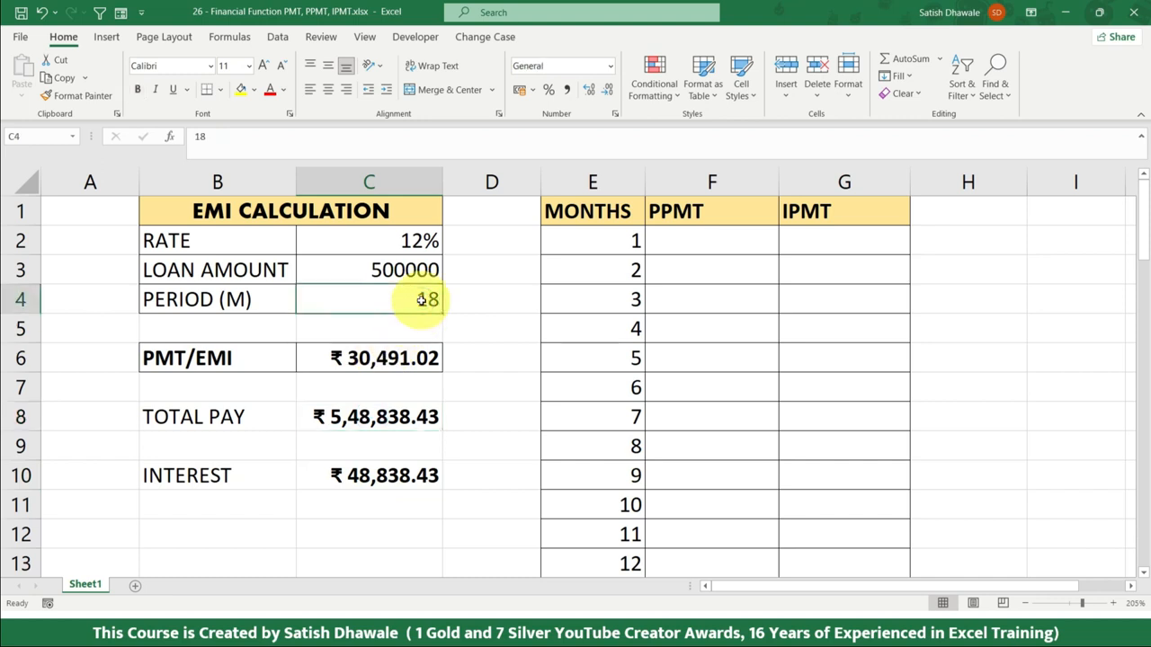
double_click(422, 300)
key("BackSpace")
key("BackSpace")
type("60")
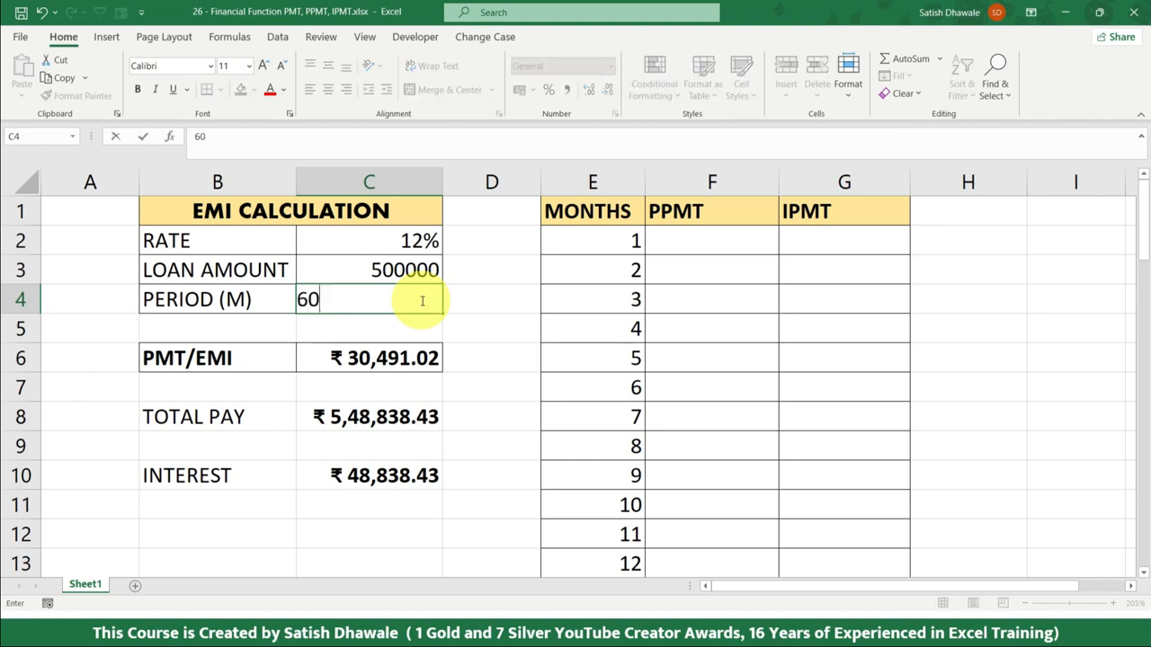
key("Return")
left_click_drag(423, 358, 380, 475)
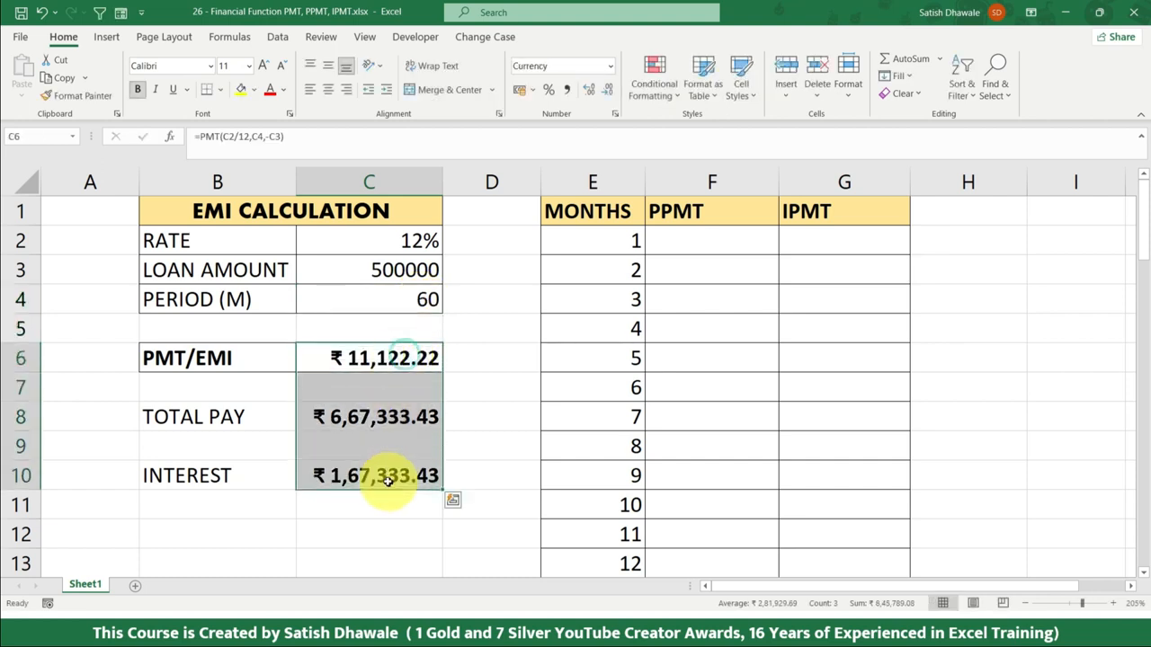
Step: Extend the EMI formula in C6 to =PMT(C2/12,C4,-C3,,1) for payments at the beginning of the period, and check the interest
double_click(384, 358)
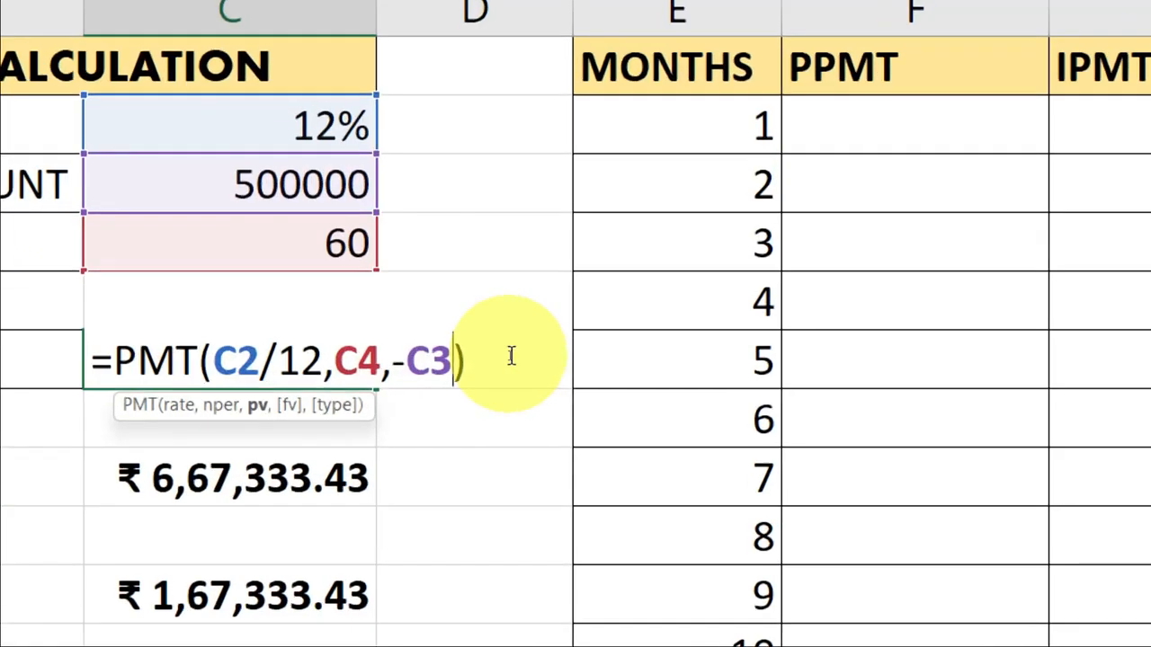
type(",")
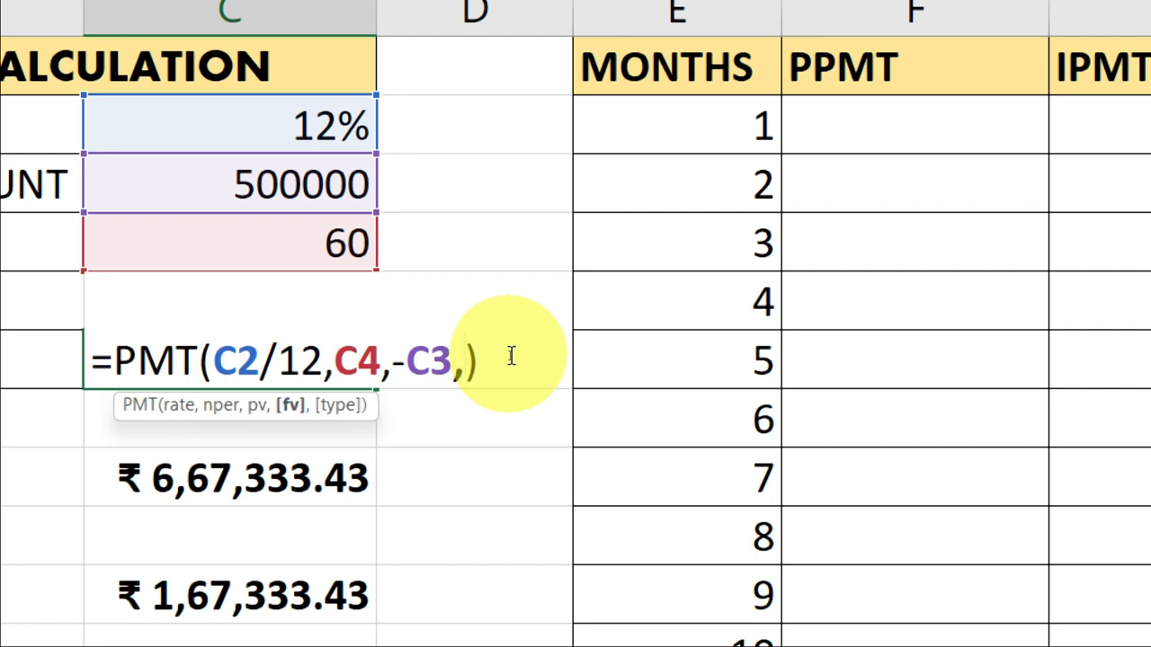
type(",")
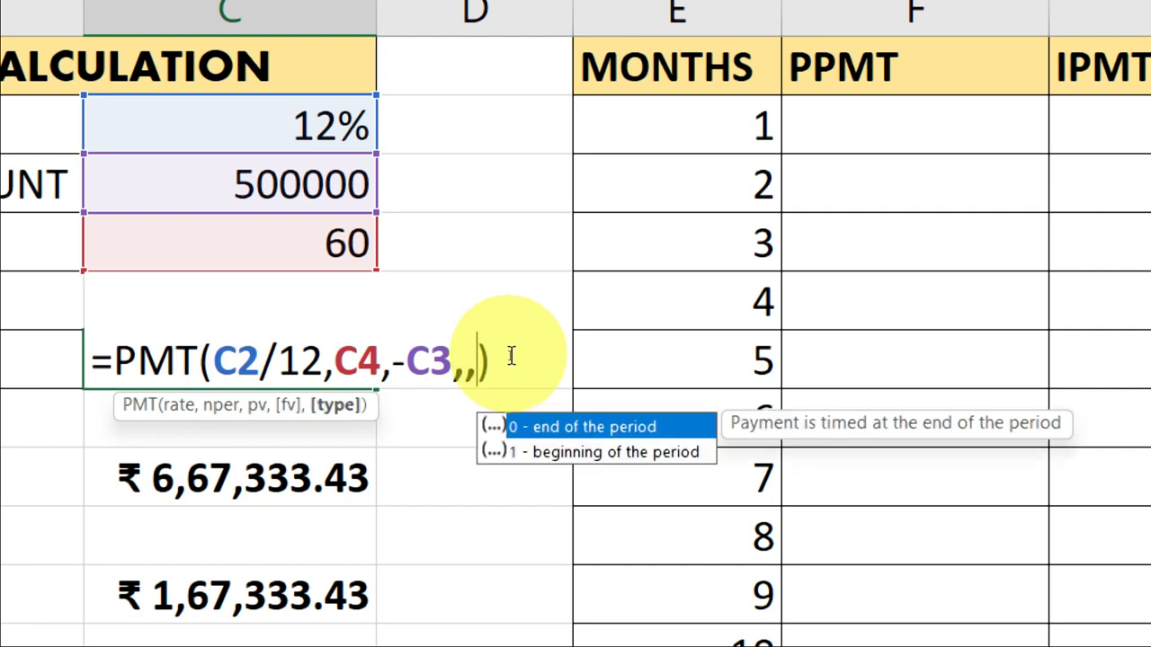
key("BackSpace")
key("BackSpace")
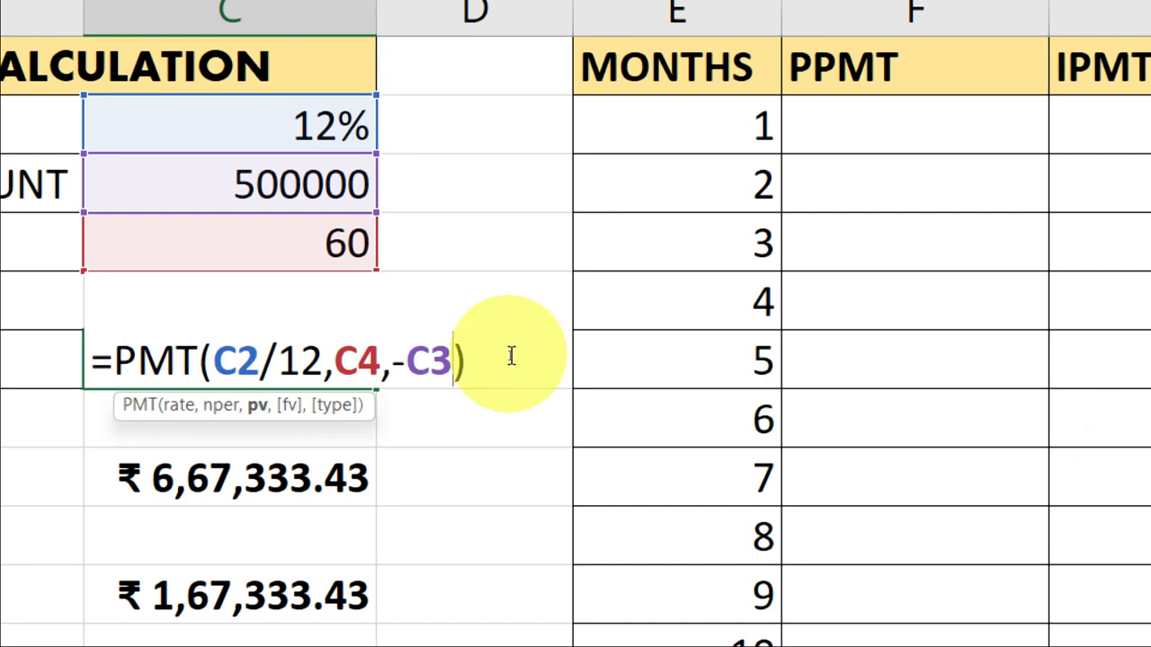
type(",")
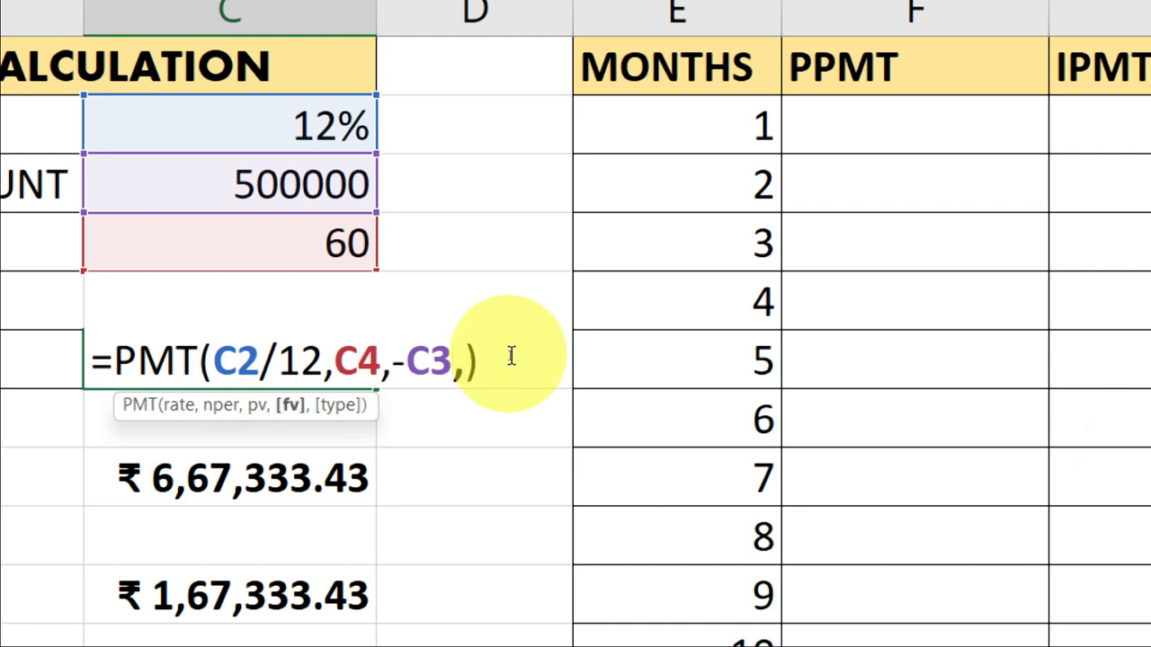
type(",")
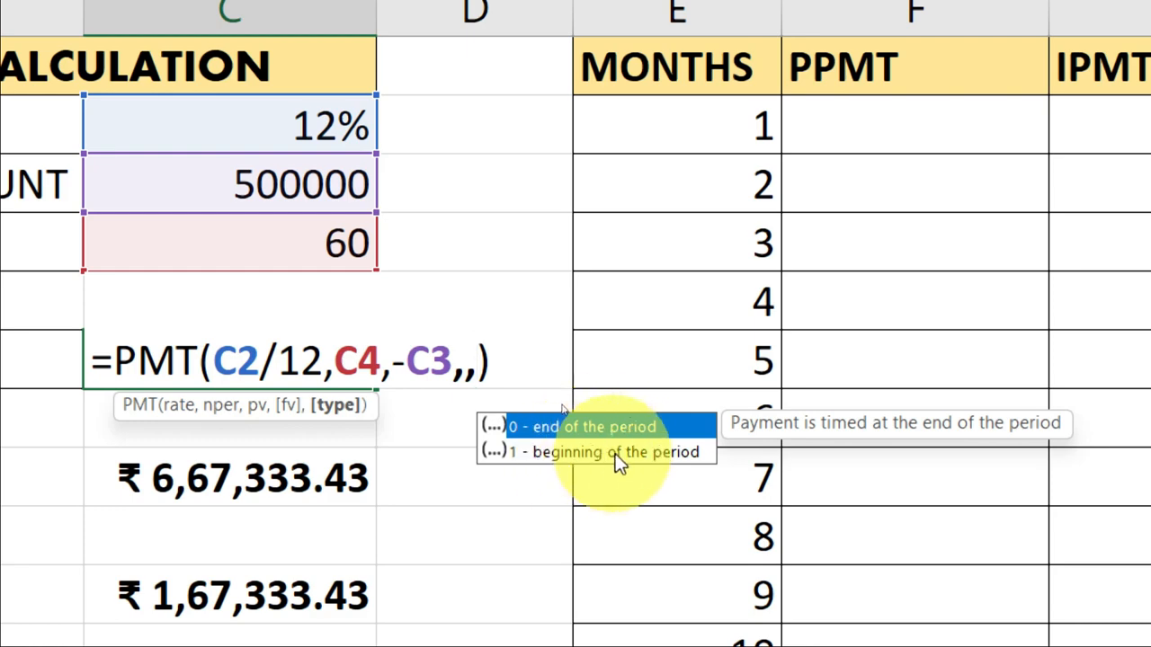
type("1")
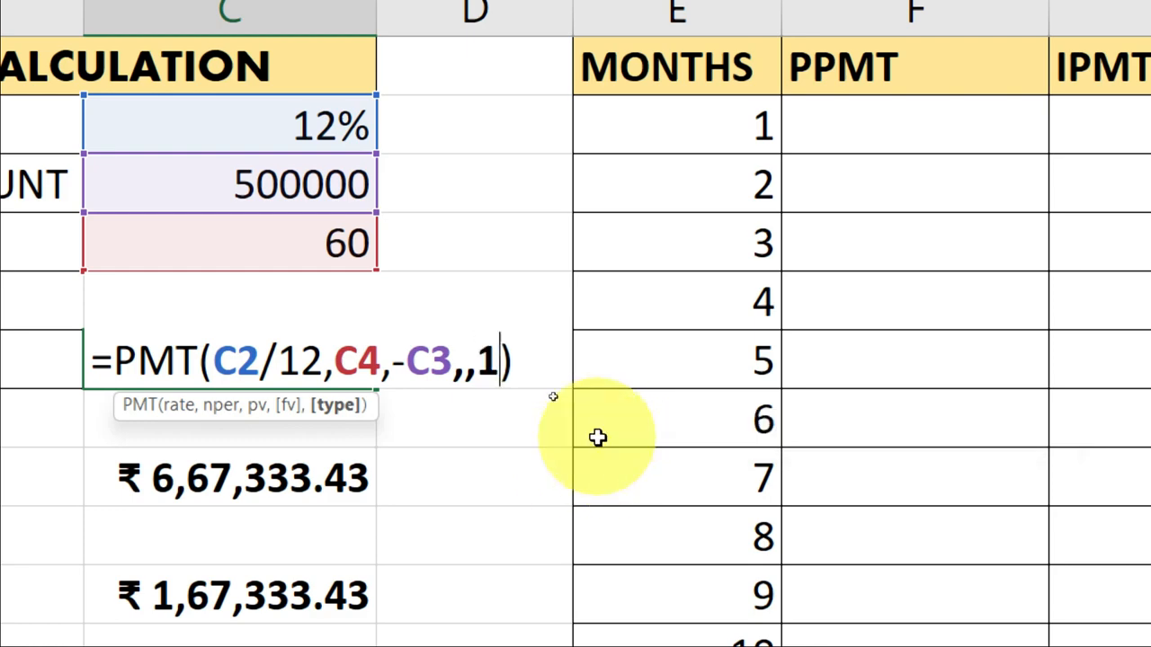
key("Return")
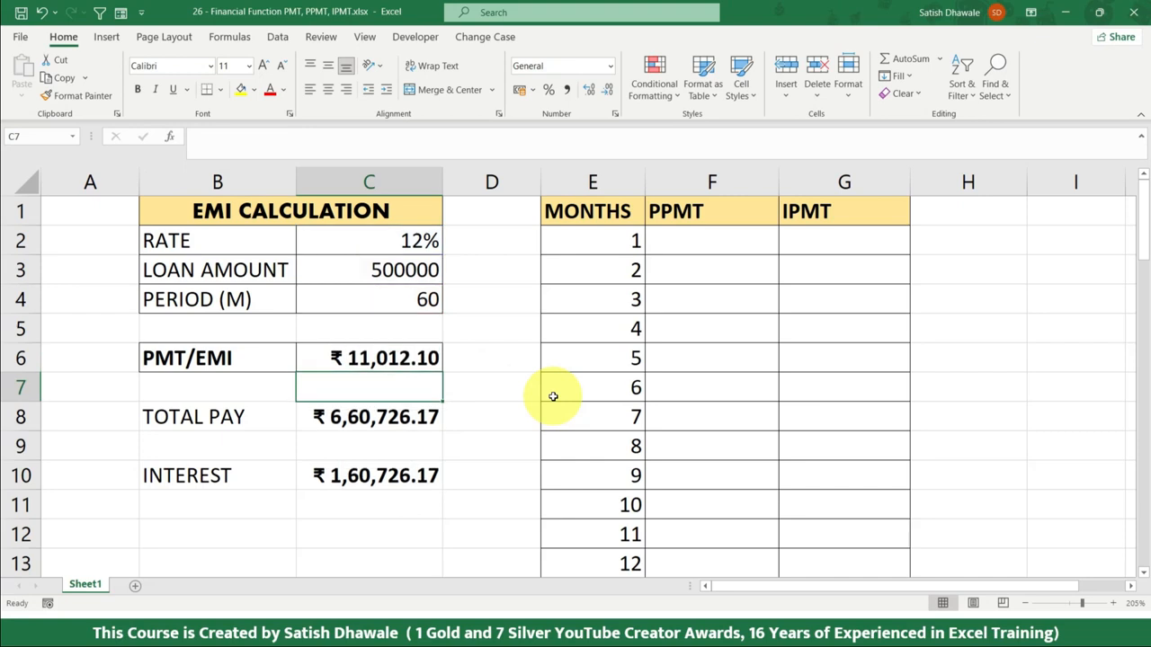
left_click(396, 468)
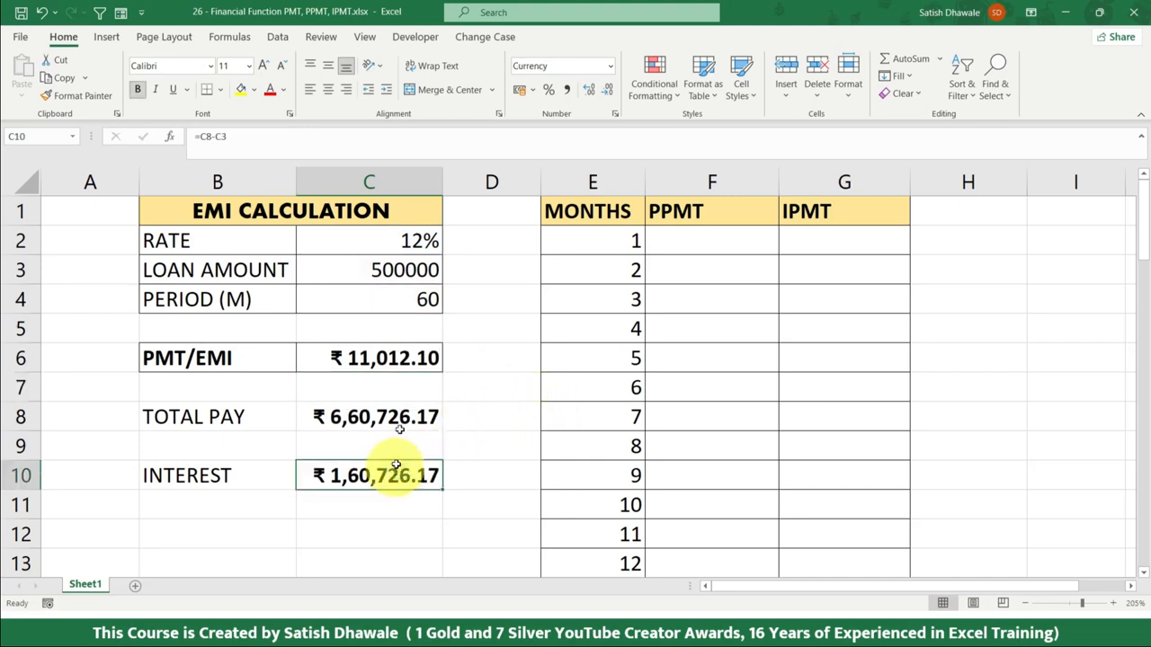
Step: Change the type argument of the PMT formula in C6 to 0 for end-of-period payments and check the interest
left_click(398, 357)
double_click(422, 357)
double_click(501, 360)
type("0")
key("Return")
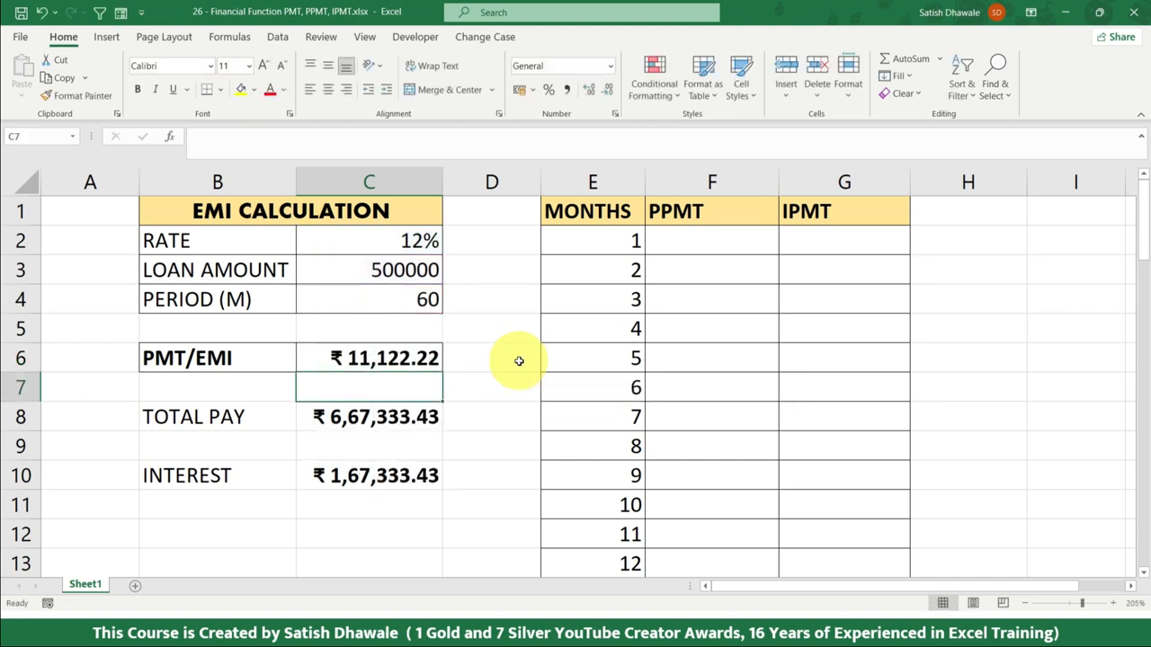
left_click(397, 466)
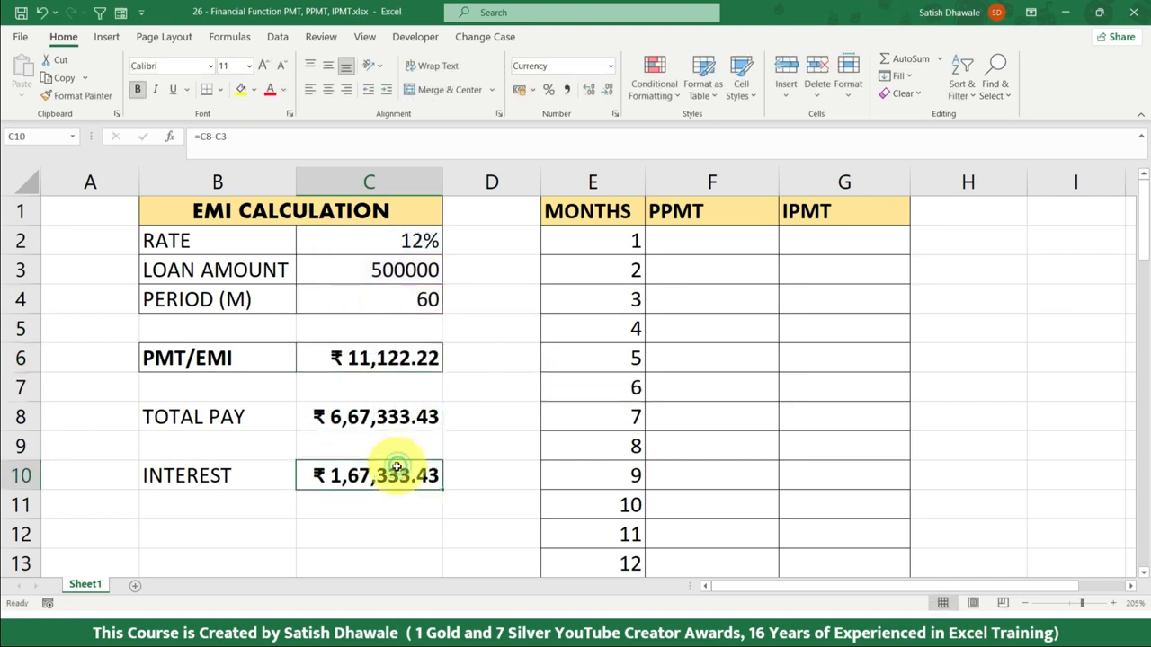
Step: Remove the optional fv and type arguments from the EMI formula in C6, leaving =PMT(C2/12,C4,-C3)
double_click(399, 357)
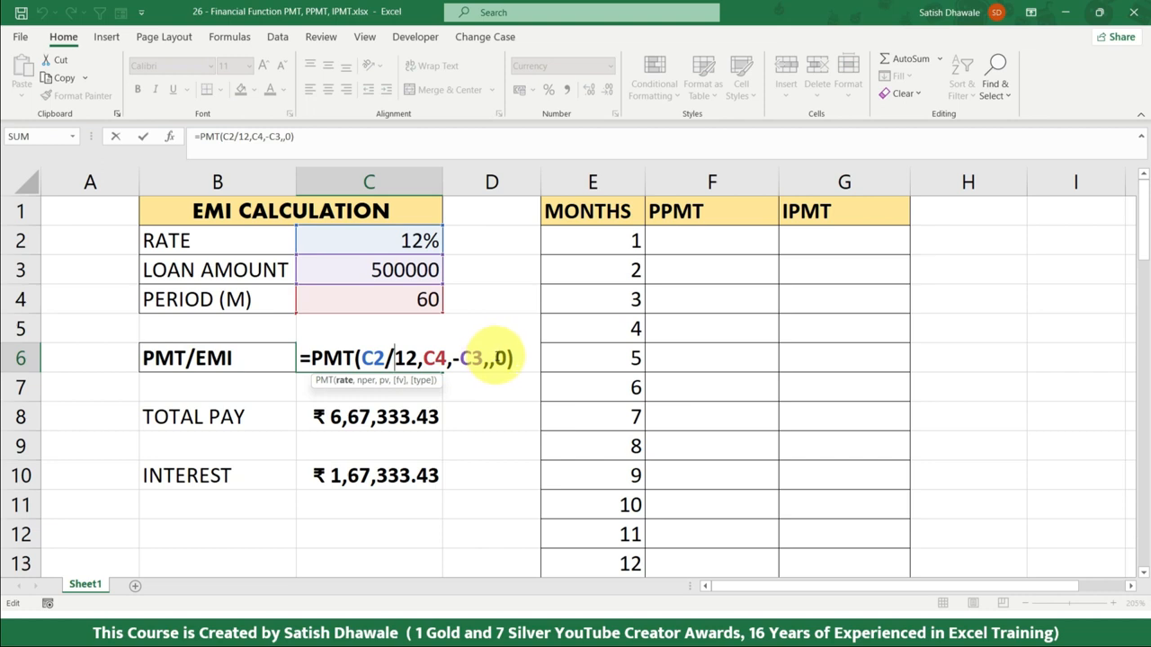
double_click(500, 358)
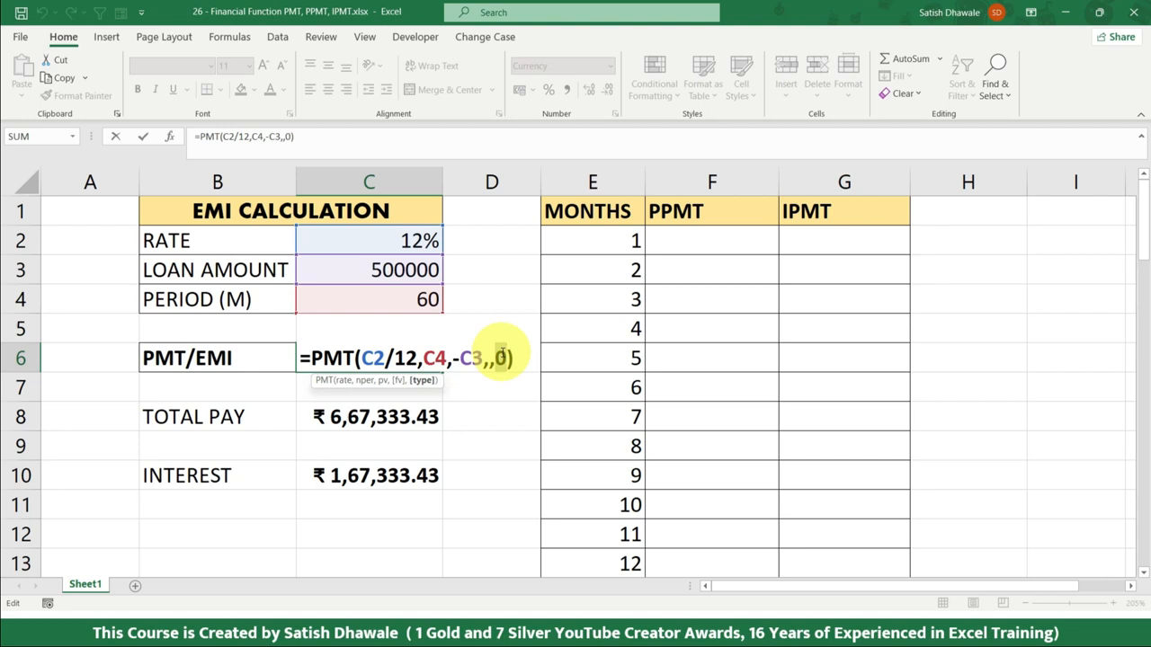
key("BackSpace")
key("BackSpace")
key("BackSpace")
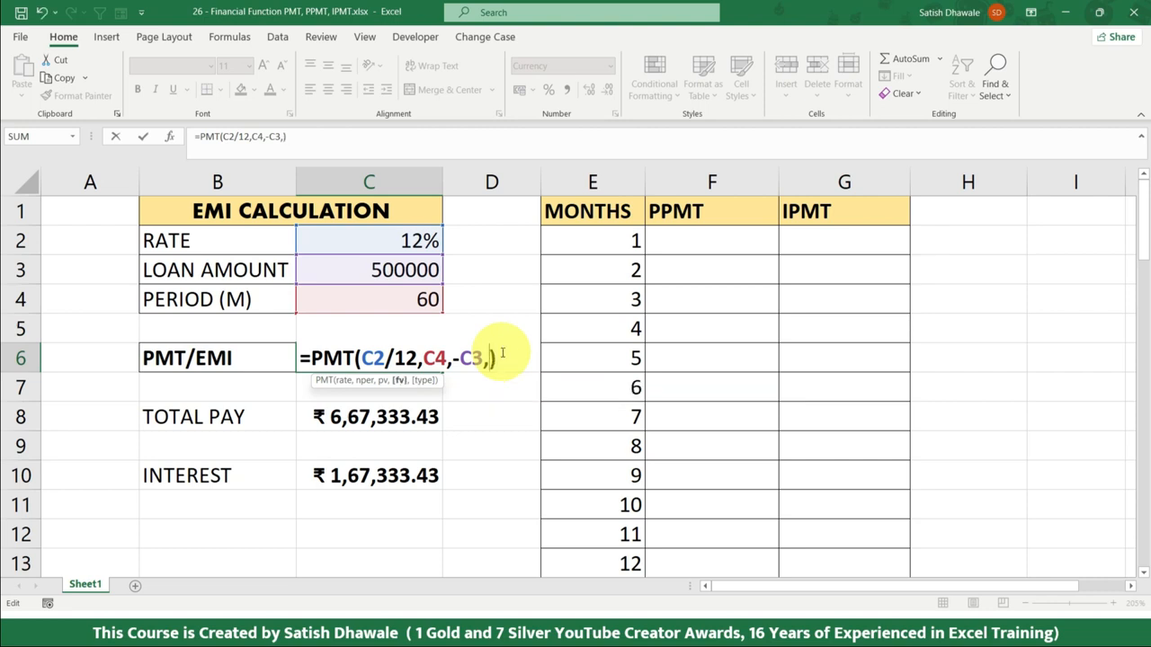
key("Return")
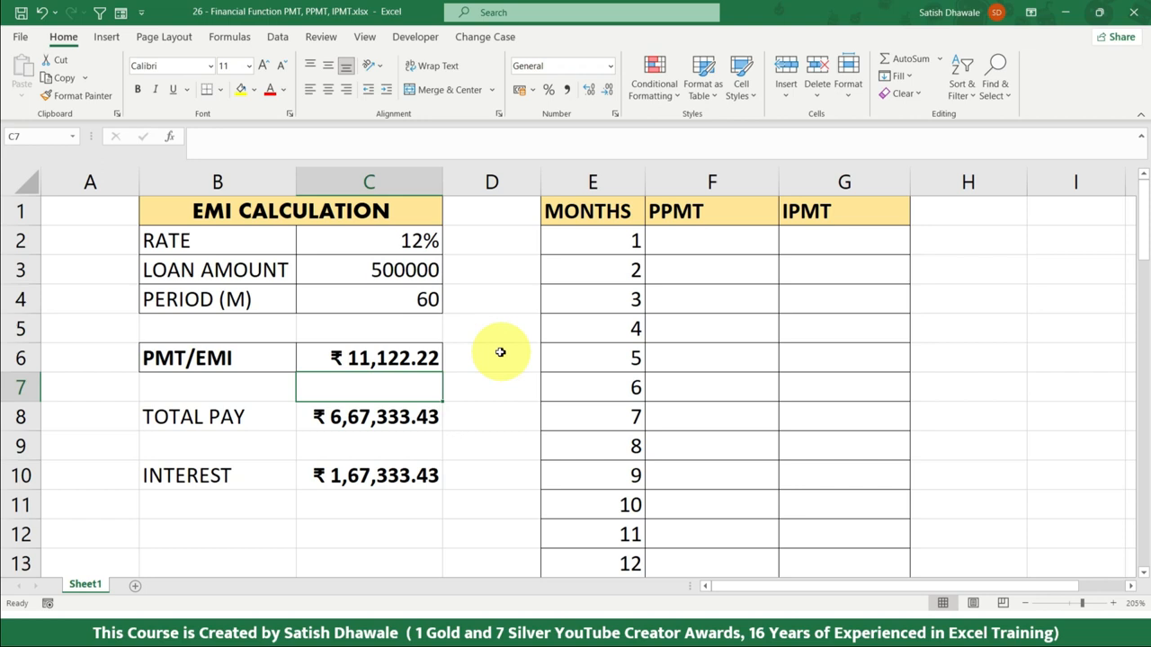
Step: Examine the PMT formula in C6, checking its rate, period and negative loan amount arguments against the input cells
left_click(416, 362)
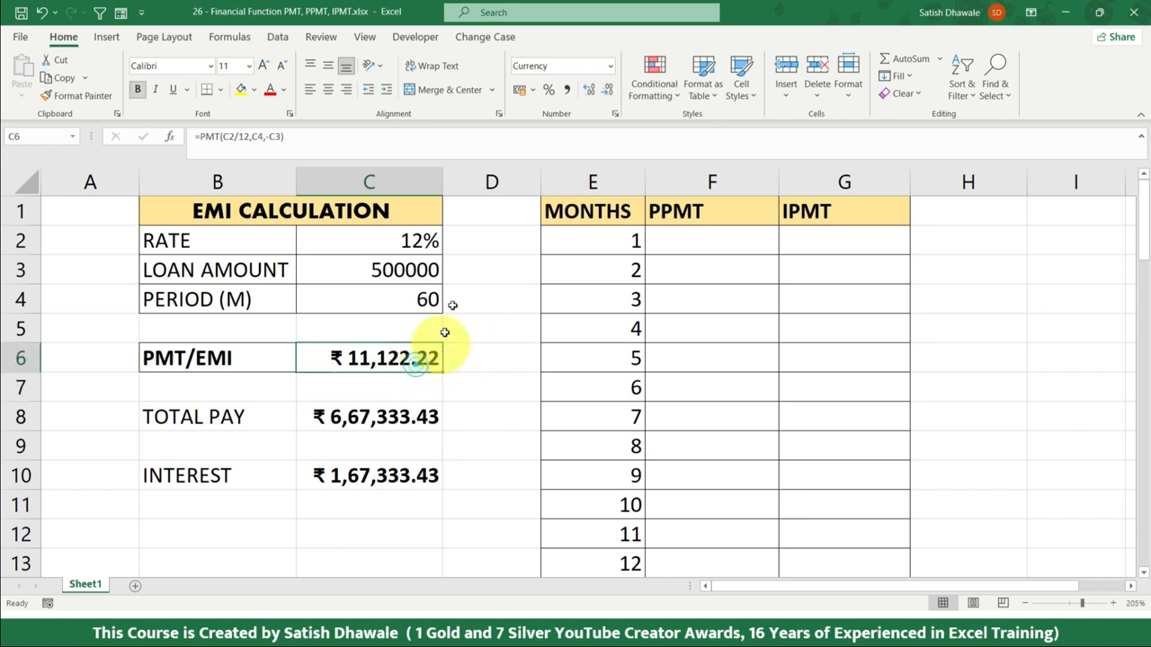
left_click(419, 271)
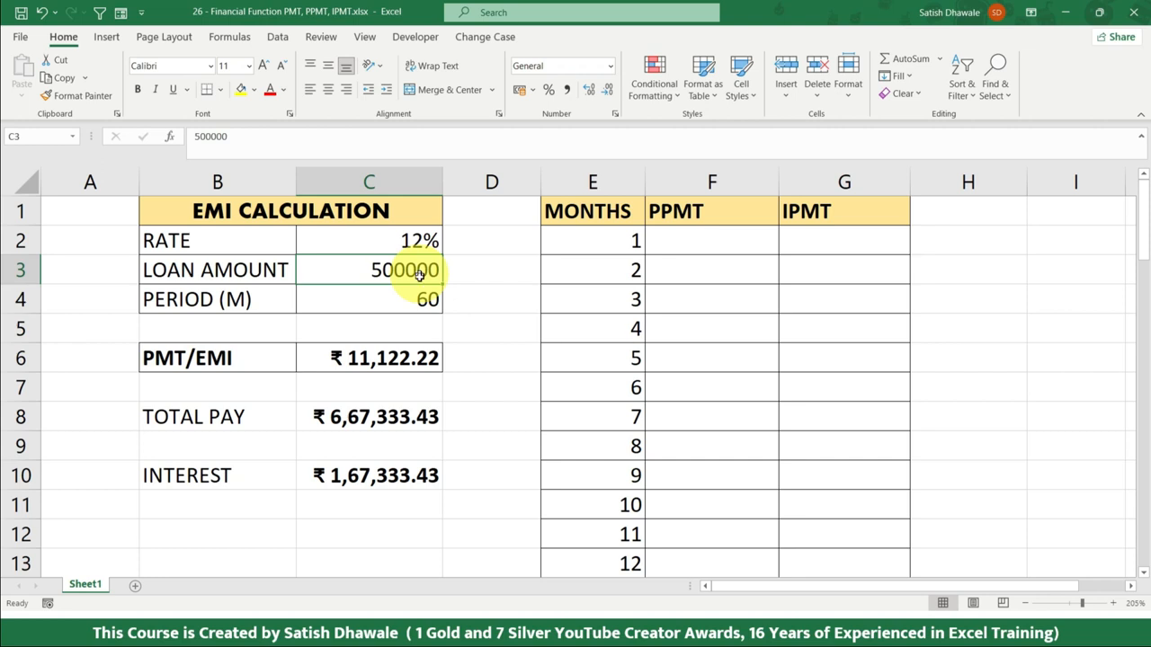
left_click(408, 357)
double_click(405, 358)
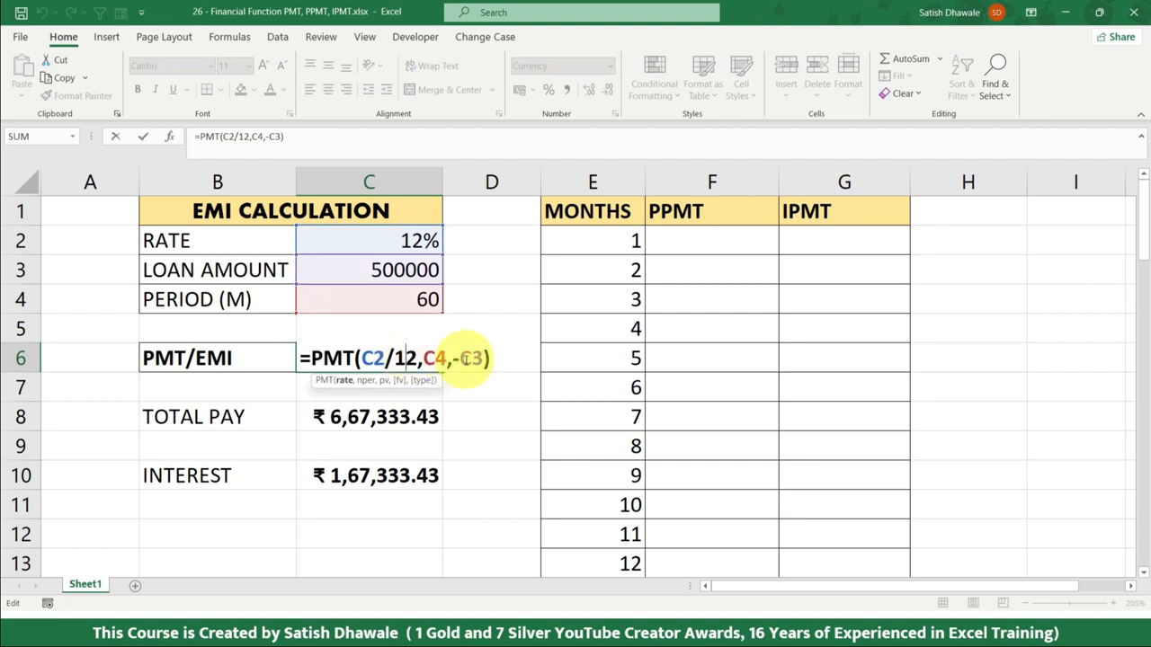
left_click(477, 359)
left_click(480, 360)
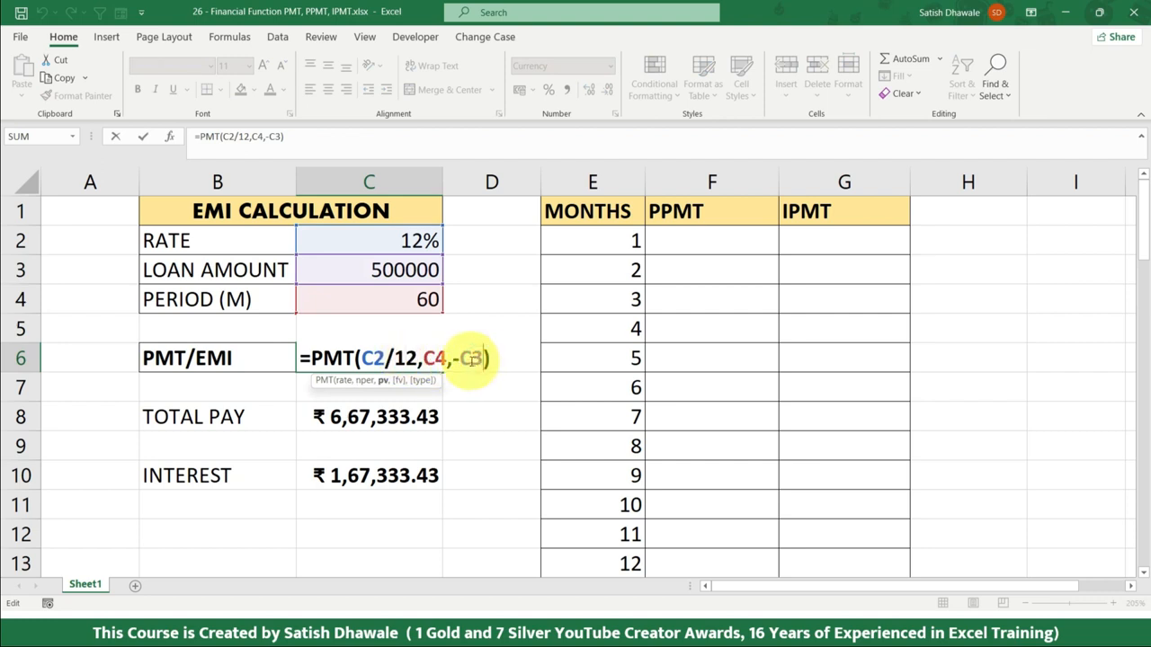
key("Return")
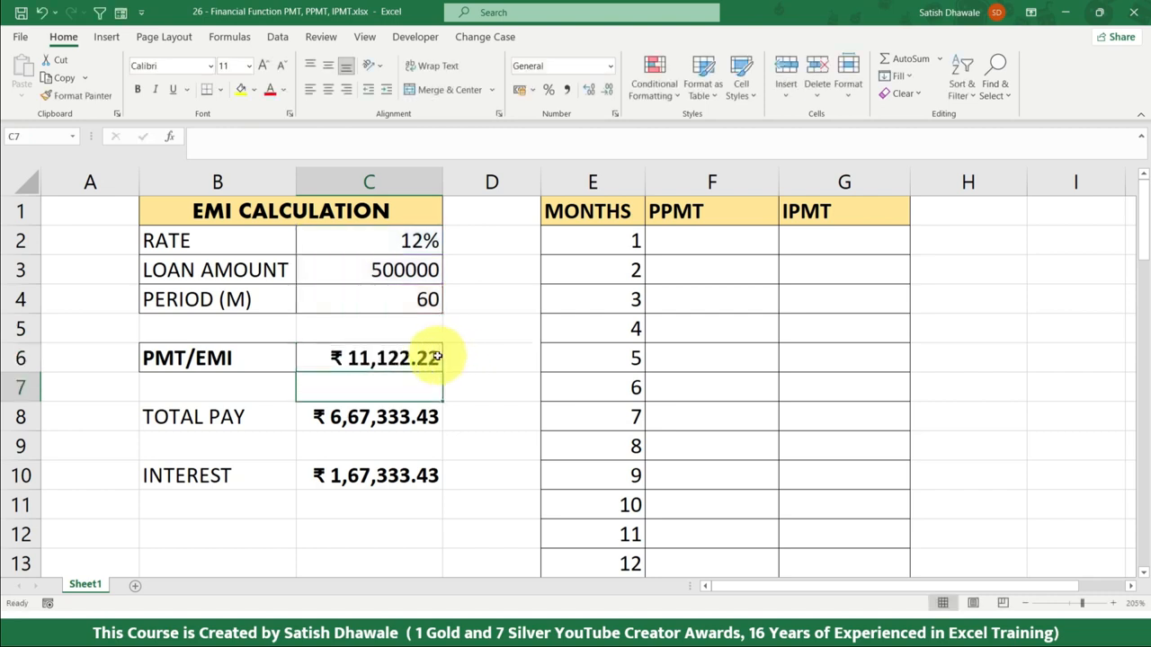
left_click(437, 357)
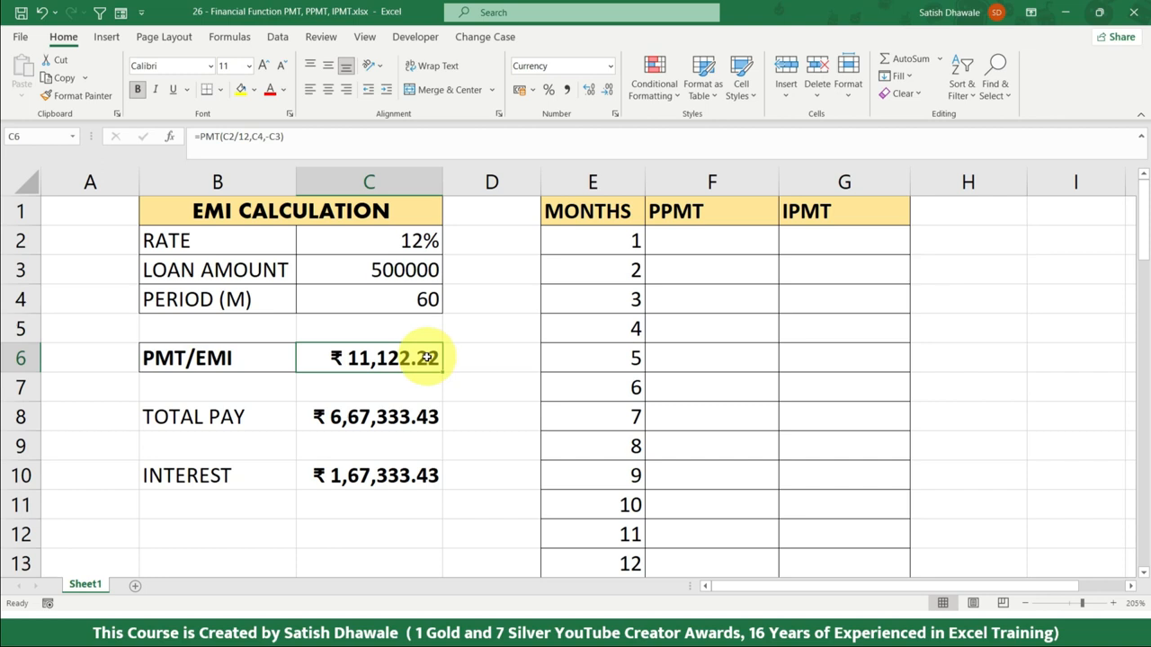
double_click(426, 358)
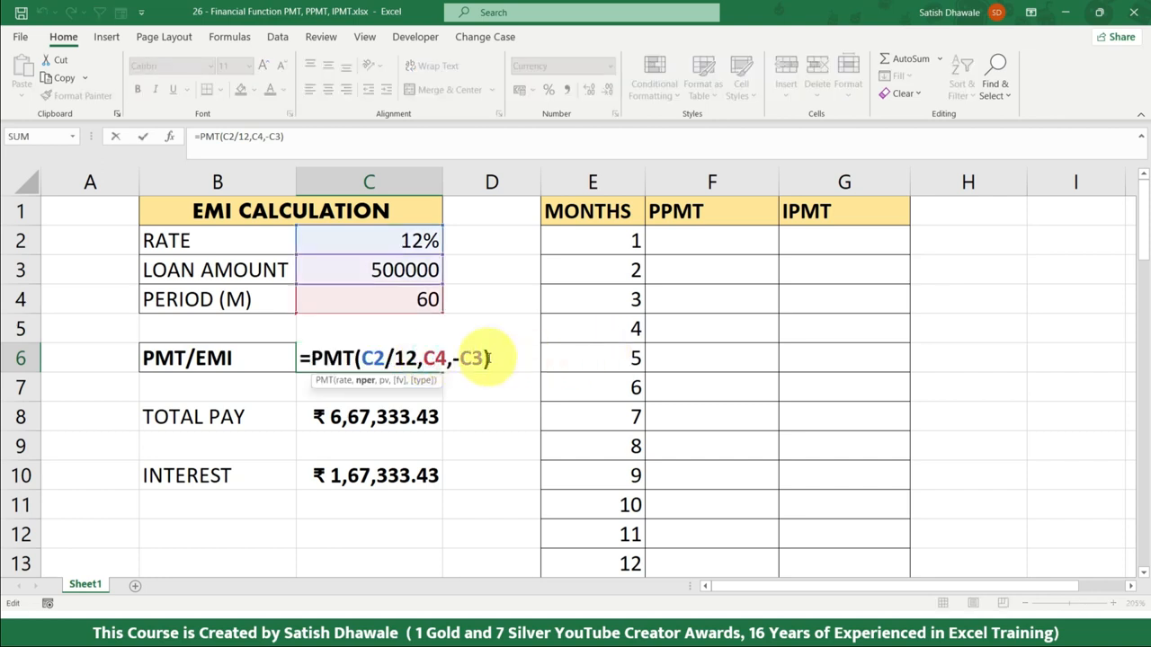
key("Return")
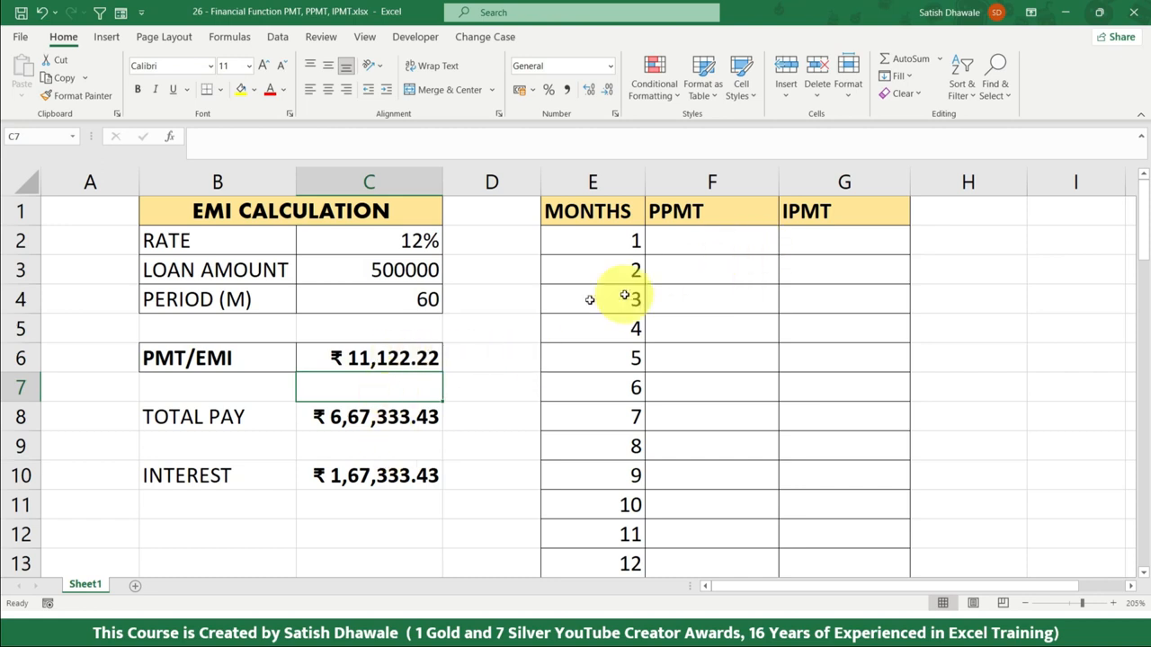
Step: Review the EMI, total pay and interest formulas in C6, C8 and C10 alongside the loan amount in C3
left_click(428, 357)
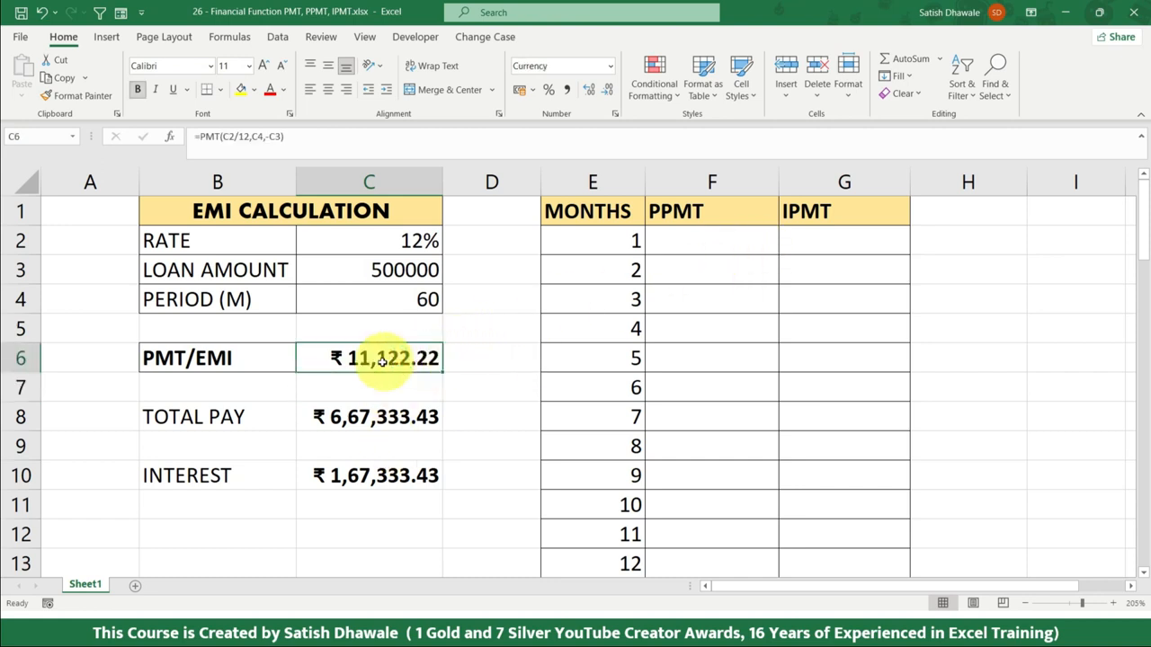
left_click(360, 419)
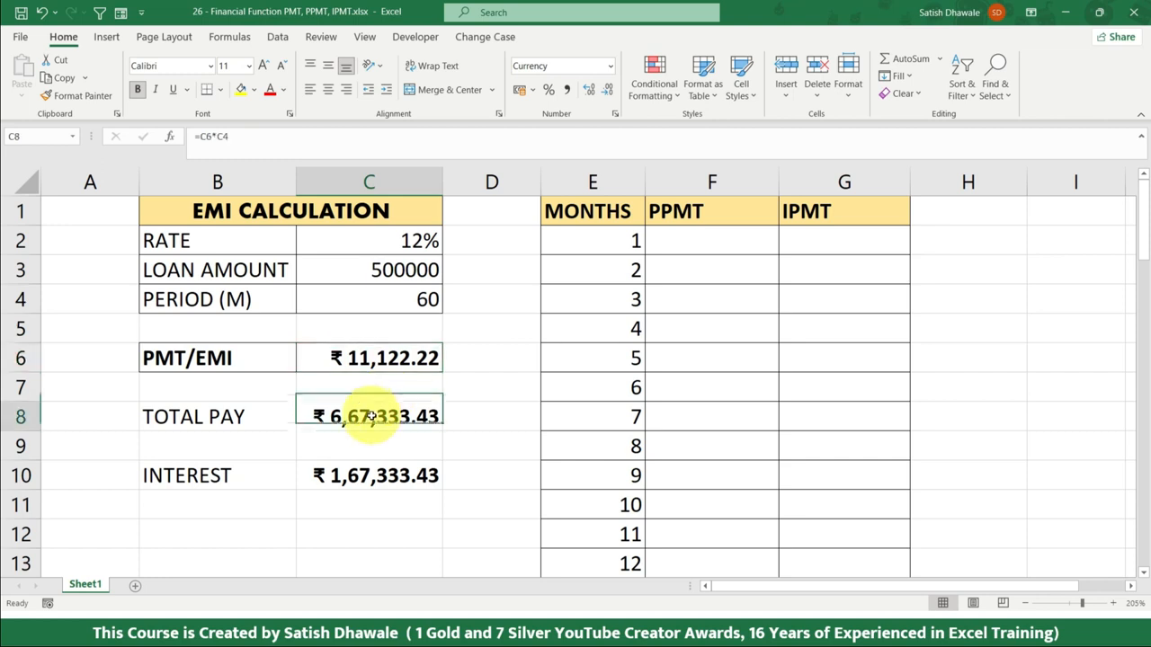
left_click(366, 475)
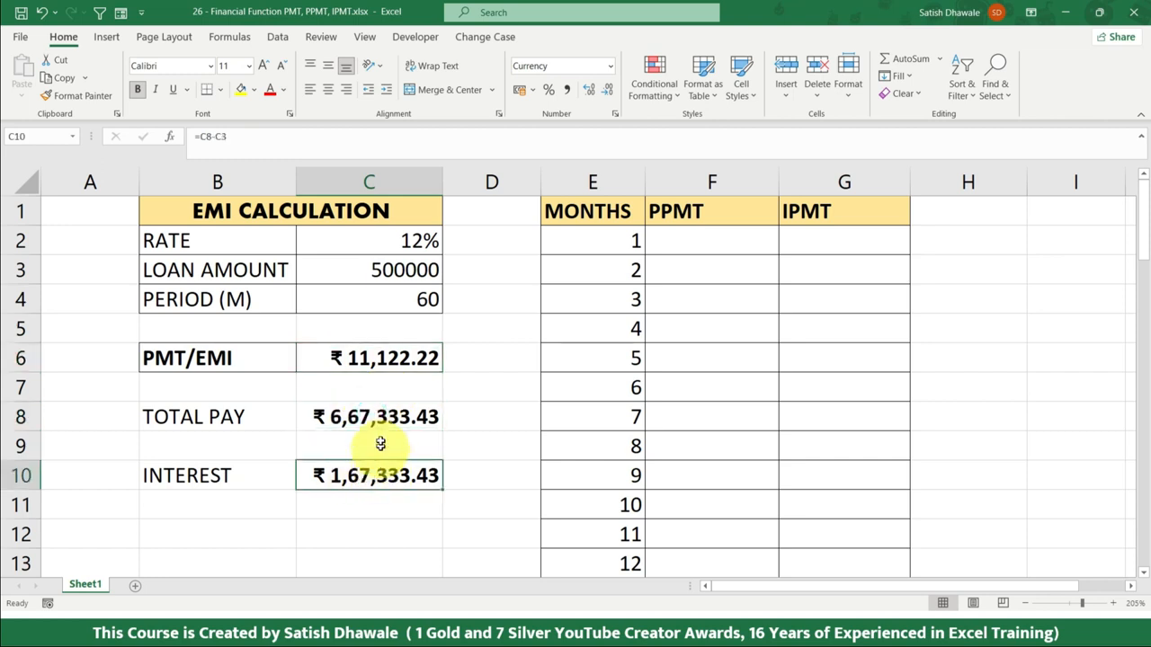
left_click(410, 270)
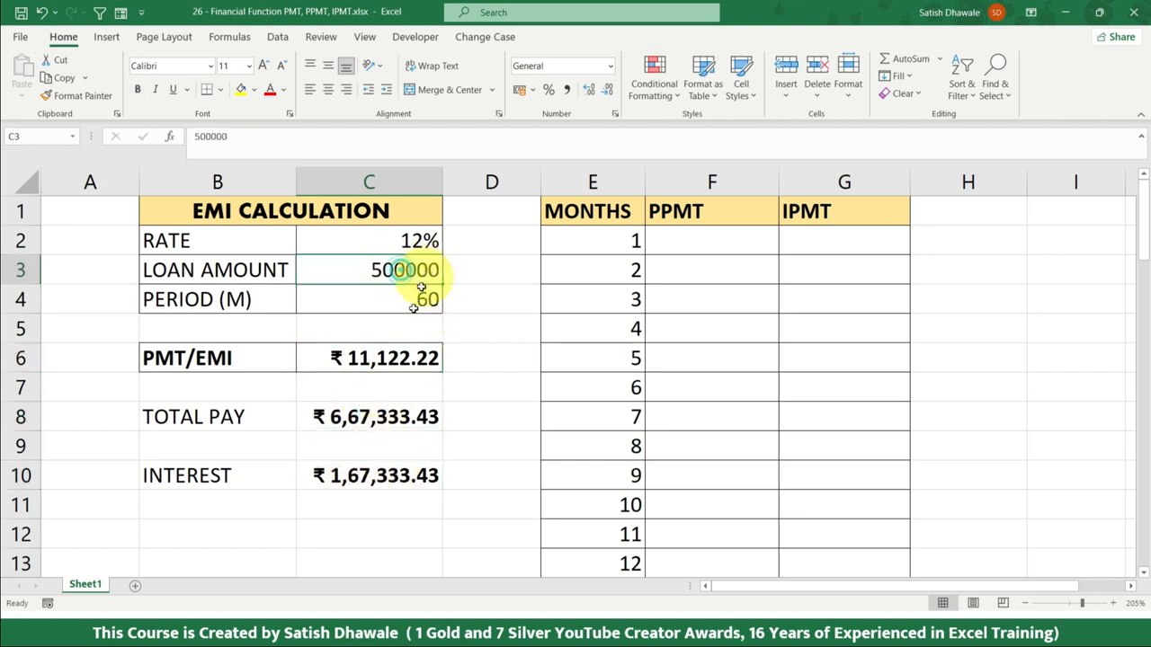
left_click(378, 417)
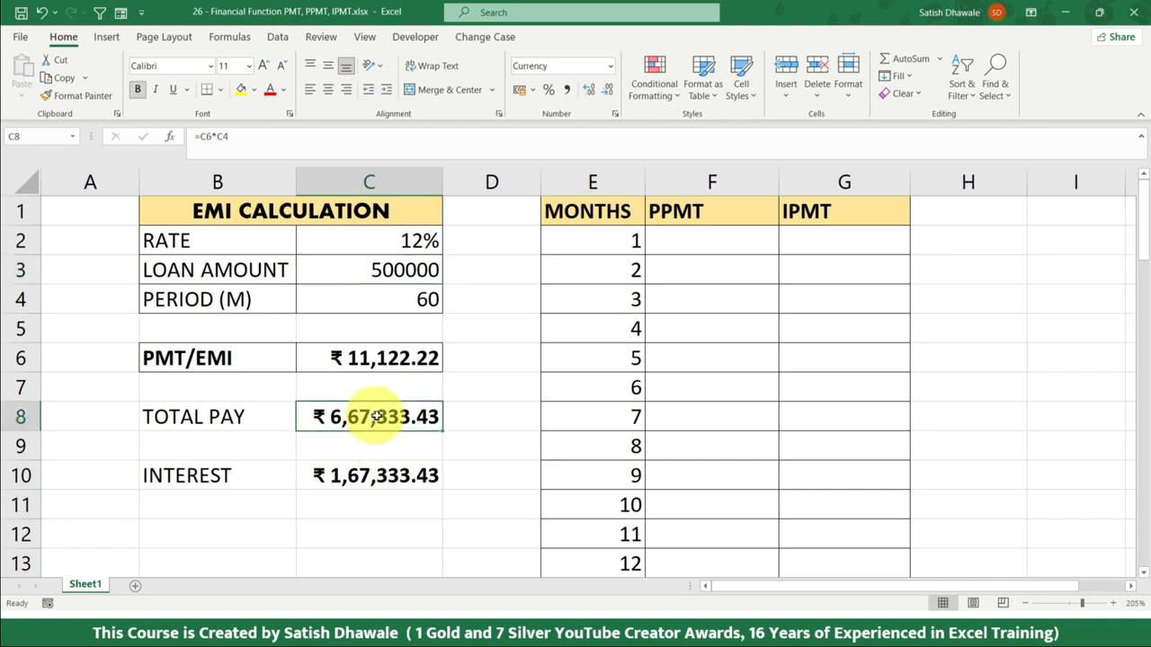
left_click(397, 360)
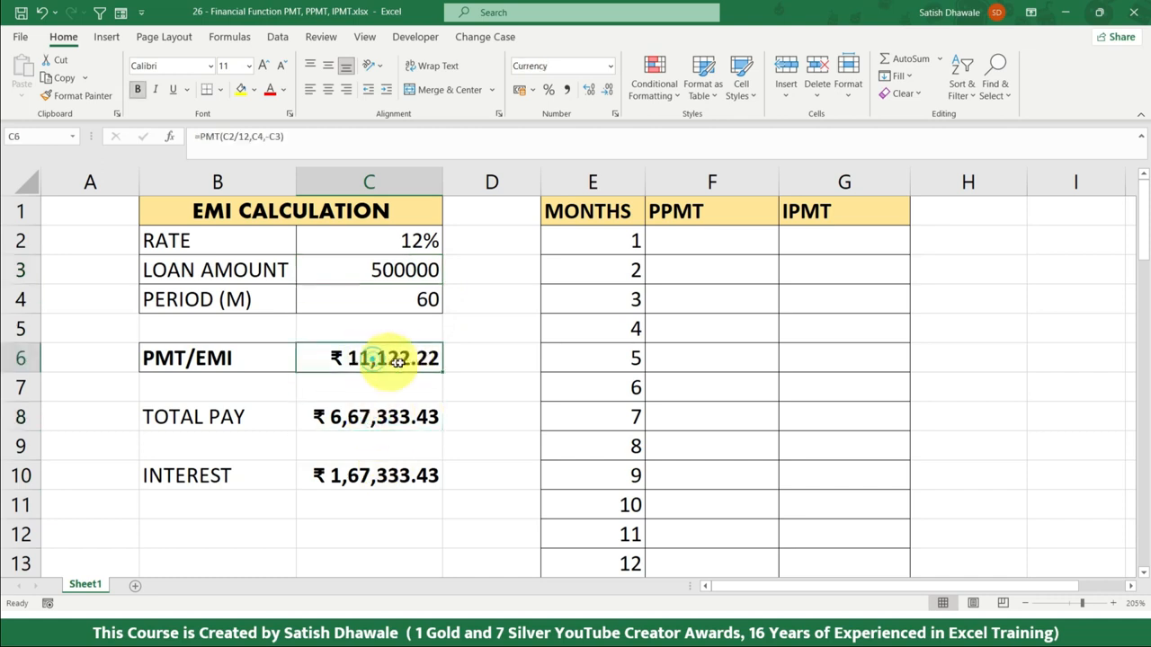
Step: Look over the empty PPMT and IPMT columns, including the first five months in F2:F6 and G2:G6
left_click(845, 180)
left_click(719, 221)
key("ctrl+space")
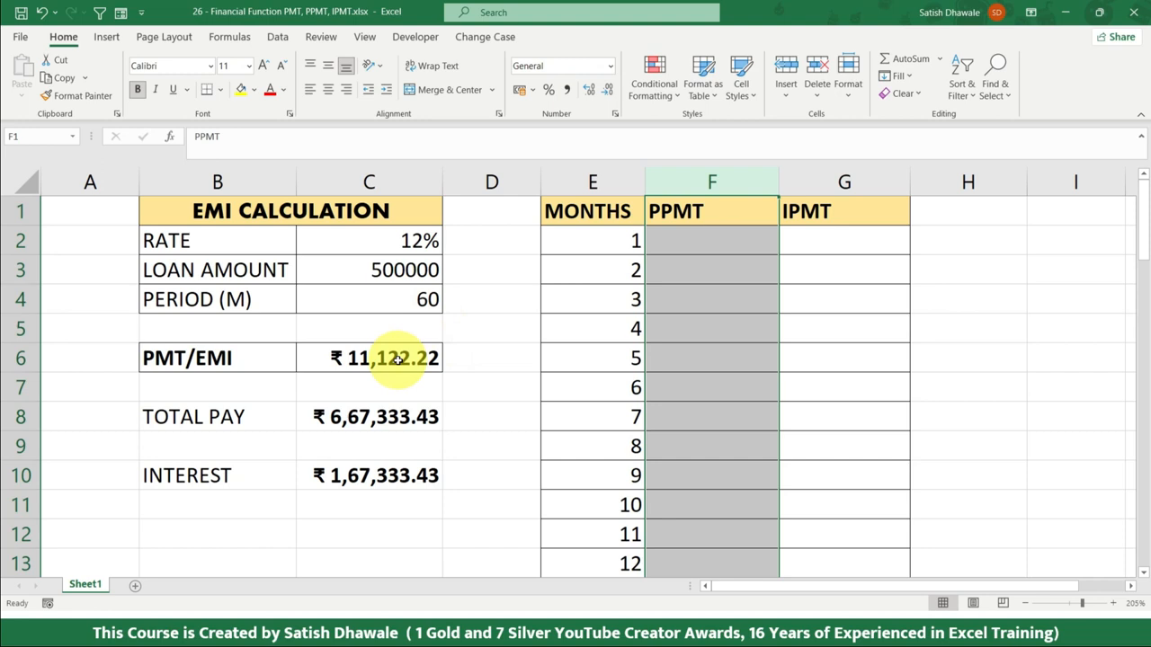
left_click_drag(822, 242, 828, 567)
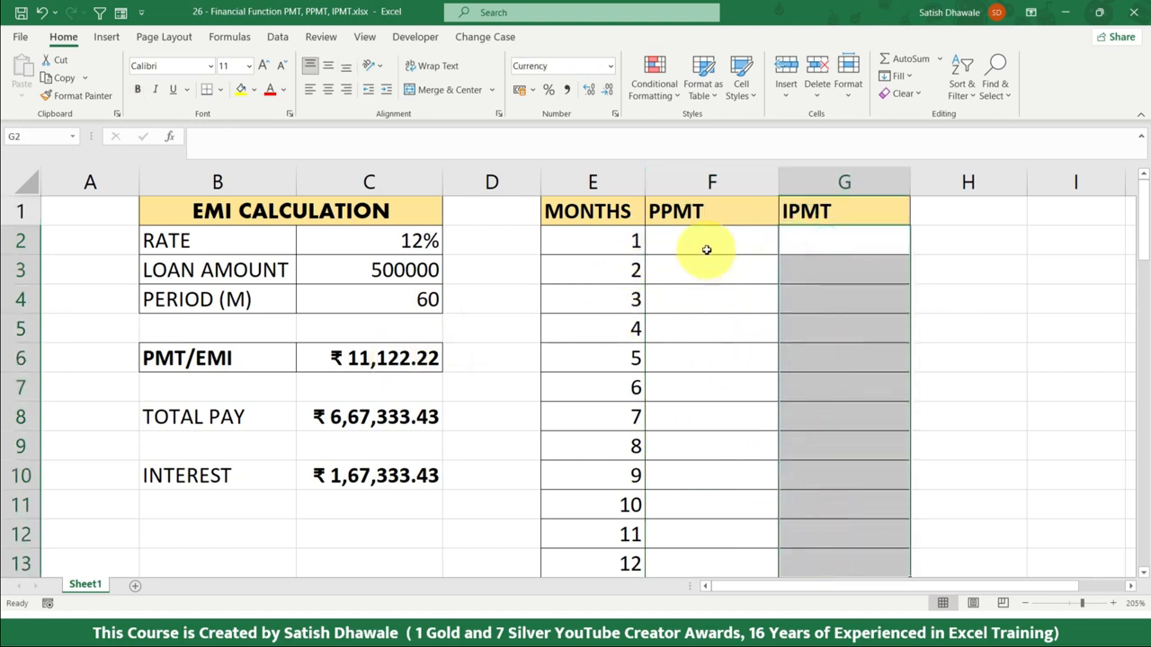
left_click_drag(821, 251, 828, 364)
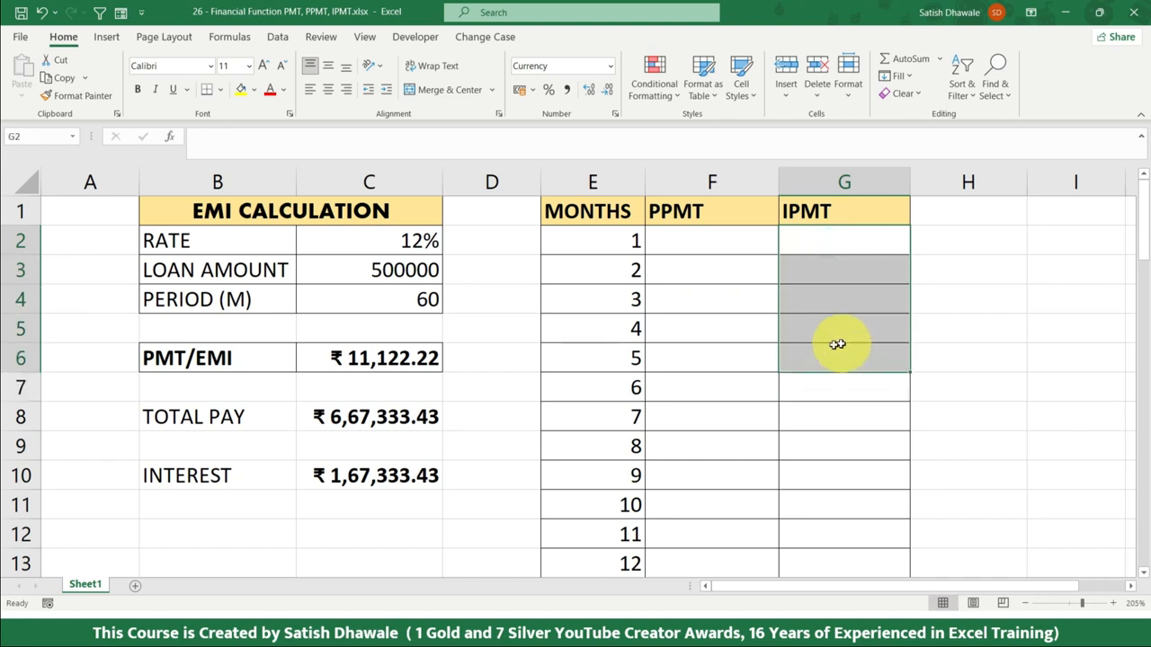
left_click_drag(711, 241, 703, 352)
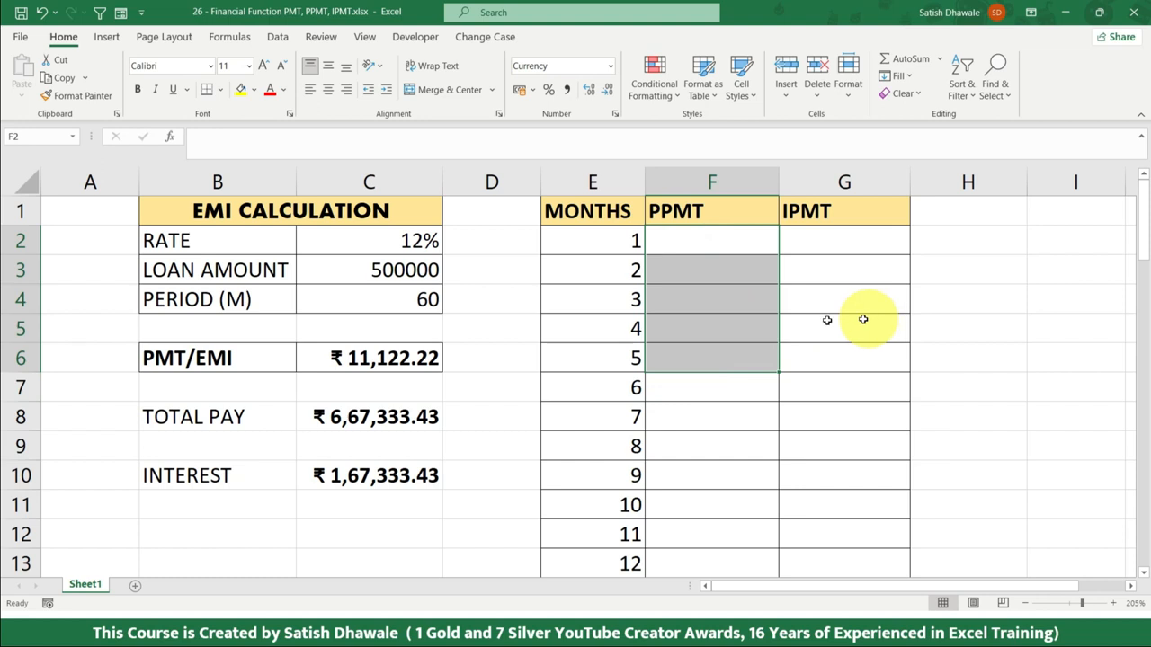
Step: Calculate five months of EMI payments in C12 with =C6*5 and compare it with the loan amount and EMI
left_click(366, 358)
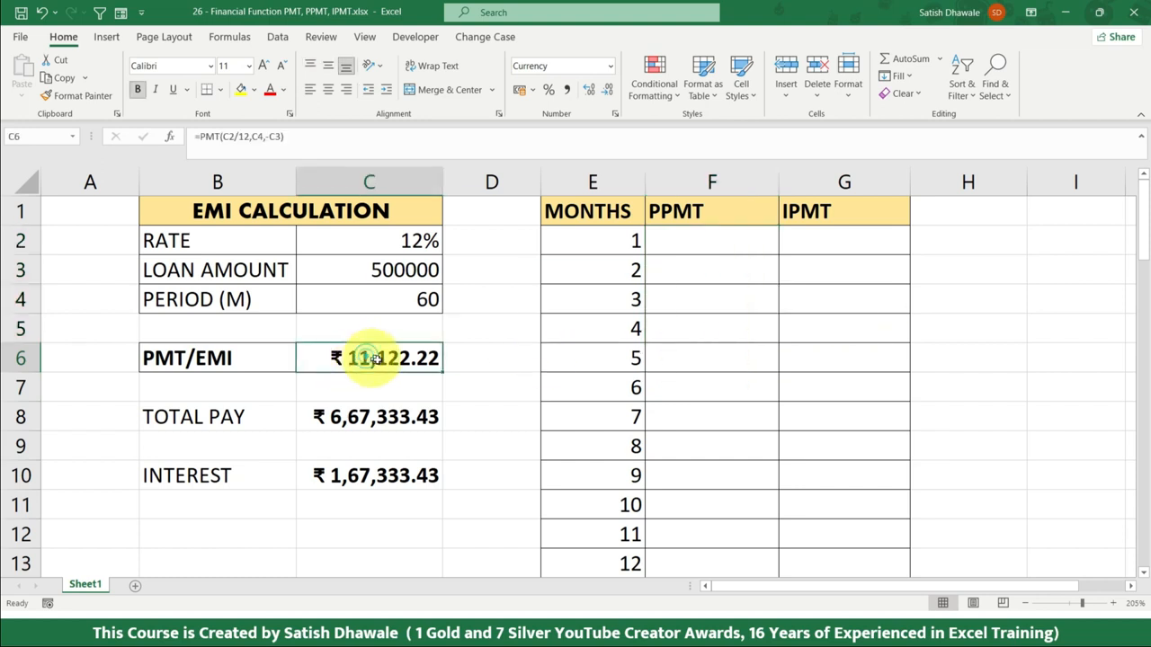
left_click(367, 523)
type("=")
left_click(368, 358)
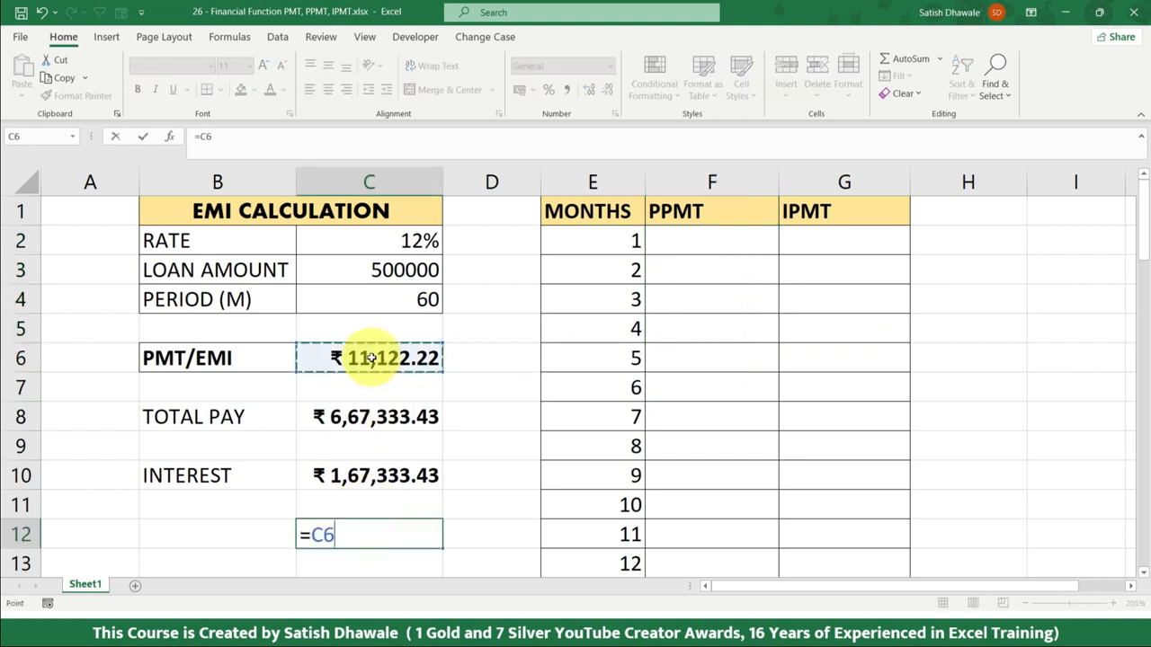
type("*5")
key("Return")
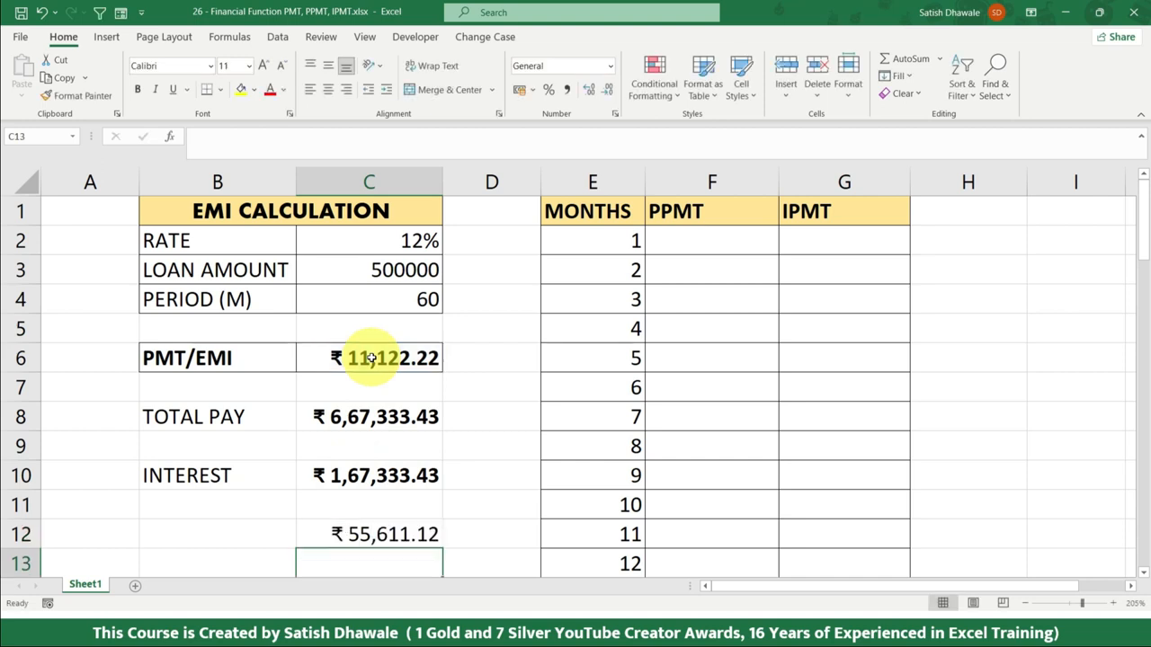
left_click(407, 534)
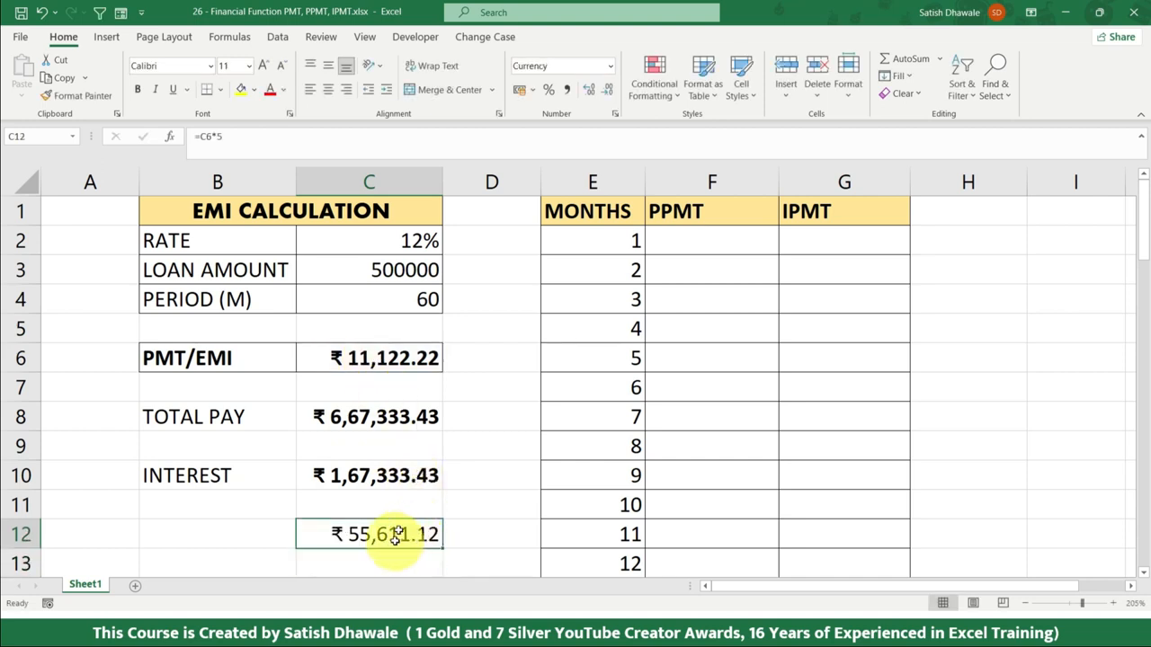
left_click(392, 271)
left_click(422, 525)
left_click(383, 361)
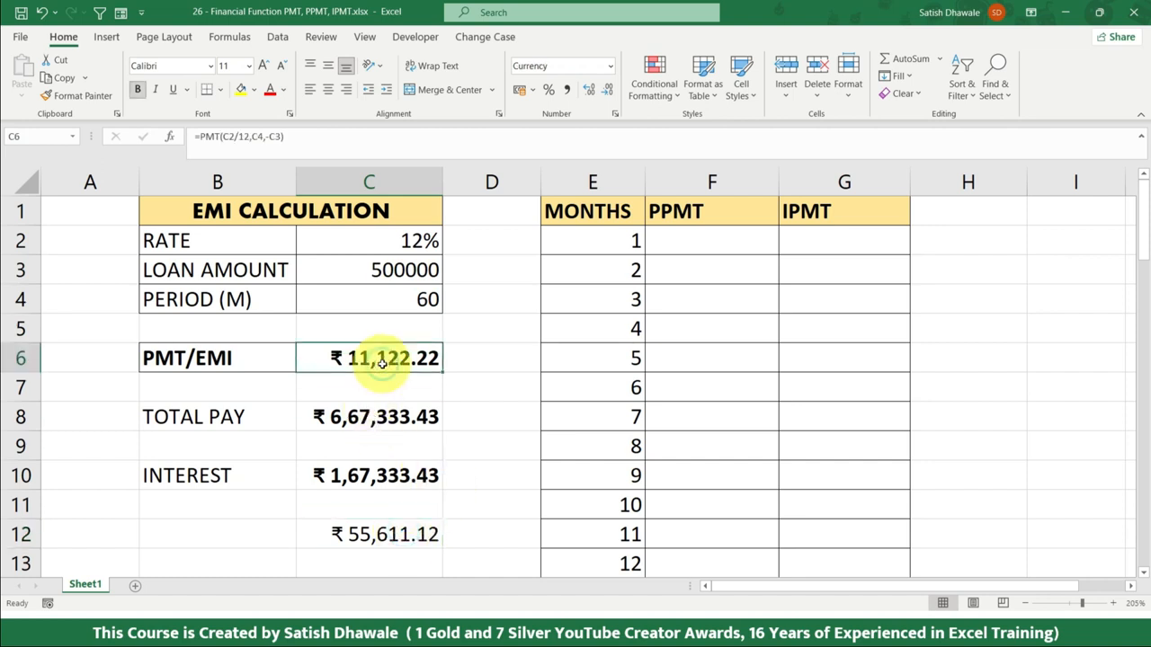
Step: Check the MONTHS column from month 1 down to its TOTAL row and return to the top
left_click(626, 239)
left_click(625, 262)
left_click(625, 286)
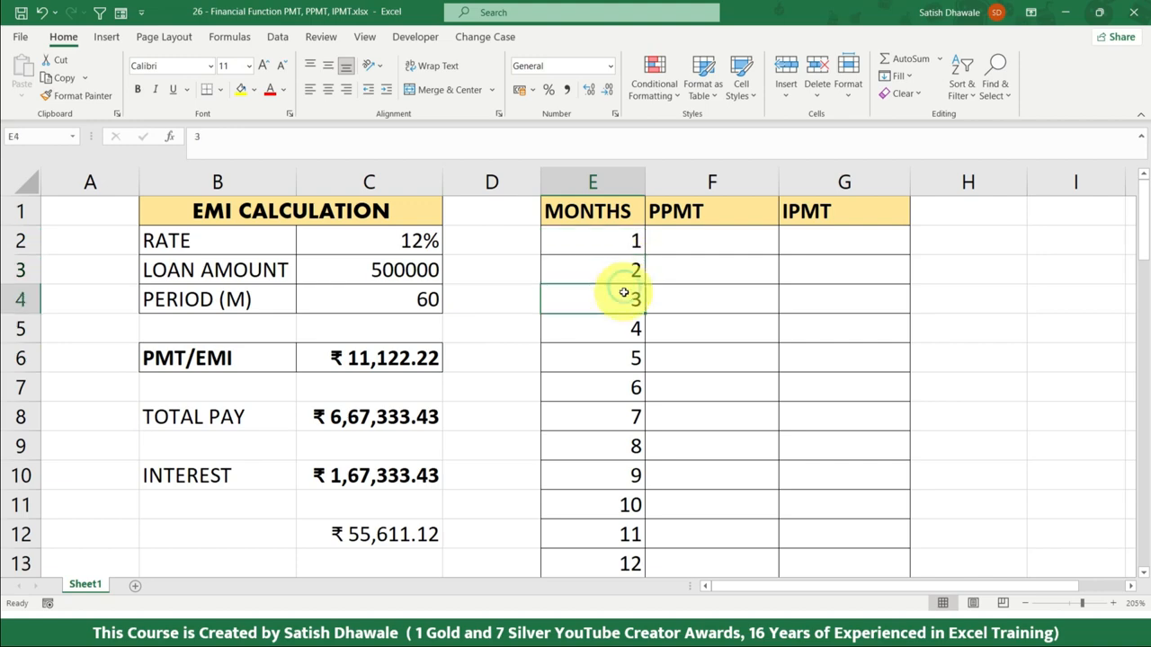
key("ctrl+Down")
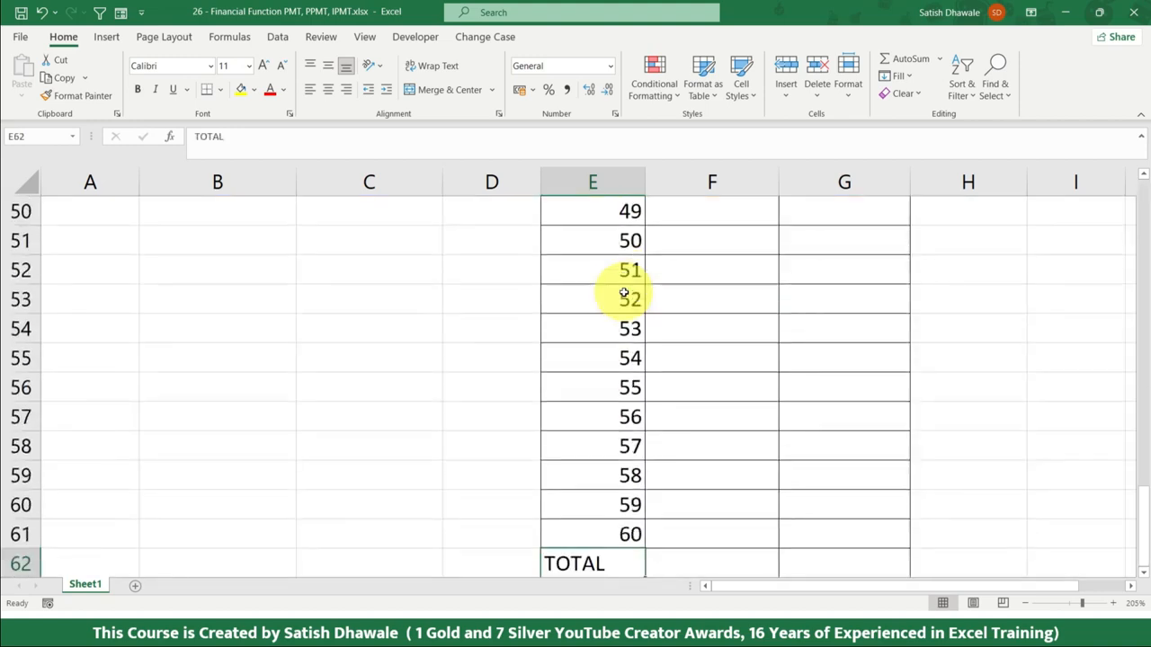
key("ctrl+Up")
Step: Start a PPMT formula in F2 for month 1 with C2/12 as the monthly rate
double_click(697, 242)
type("=")
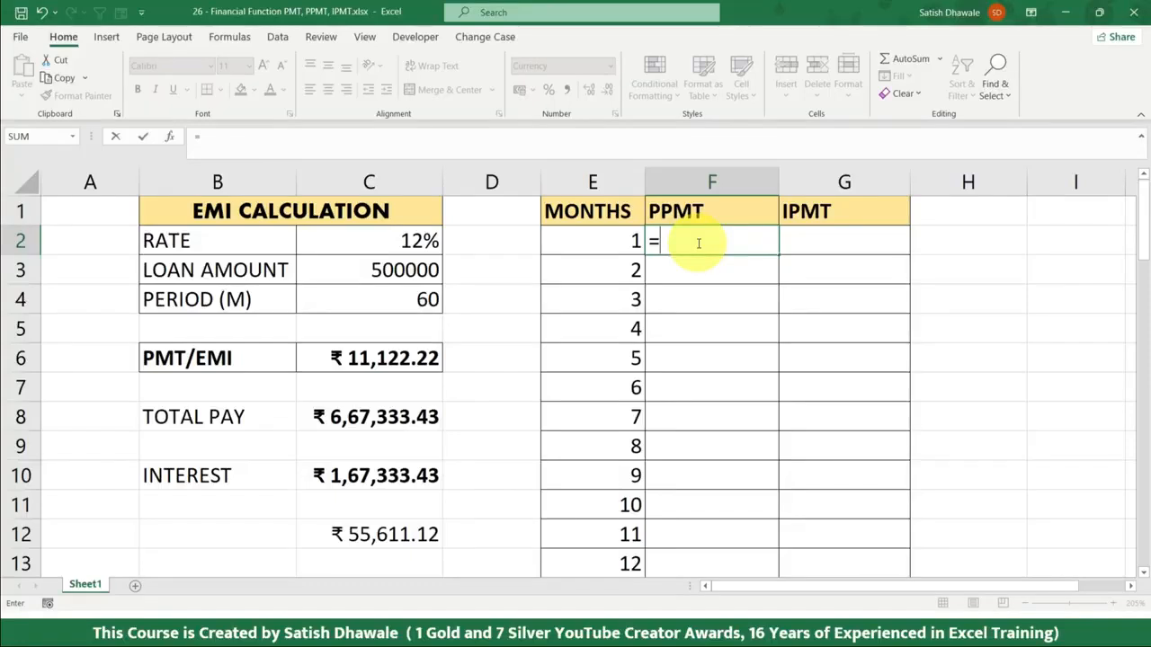
type("pm")
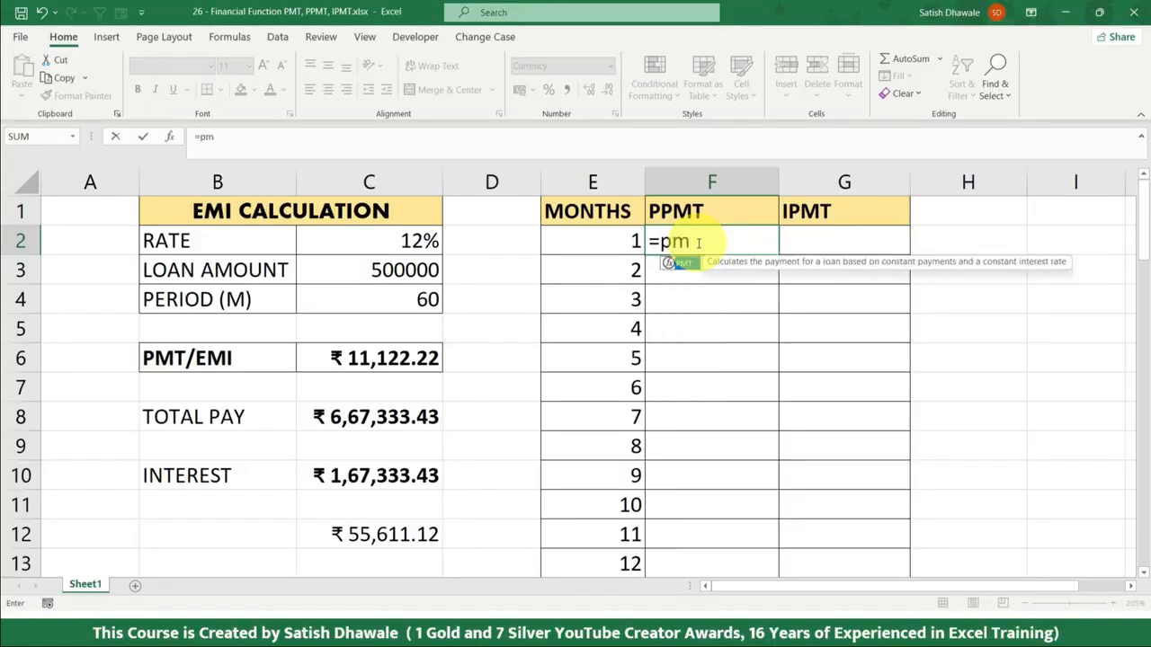
key("BackSpace")
key("BackSpace")
type("ppm")
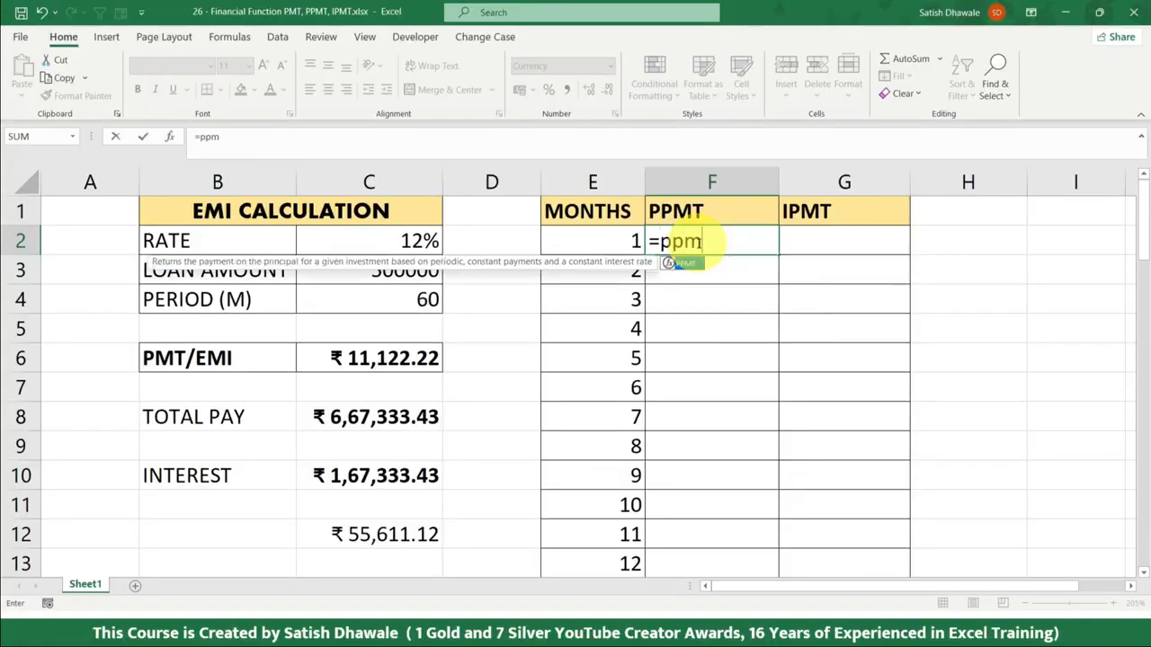
key("Tab")
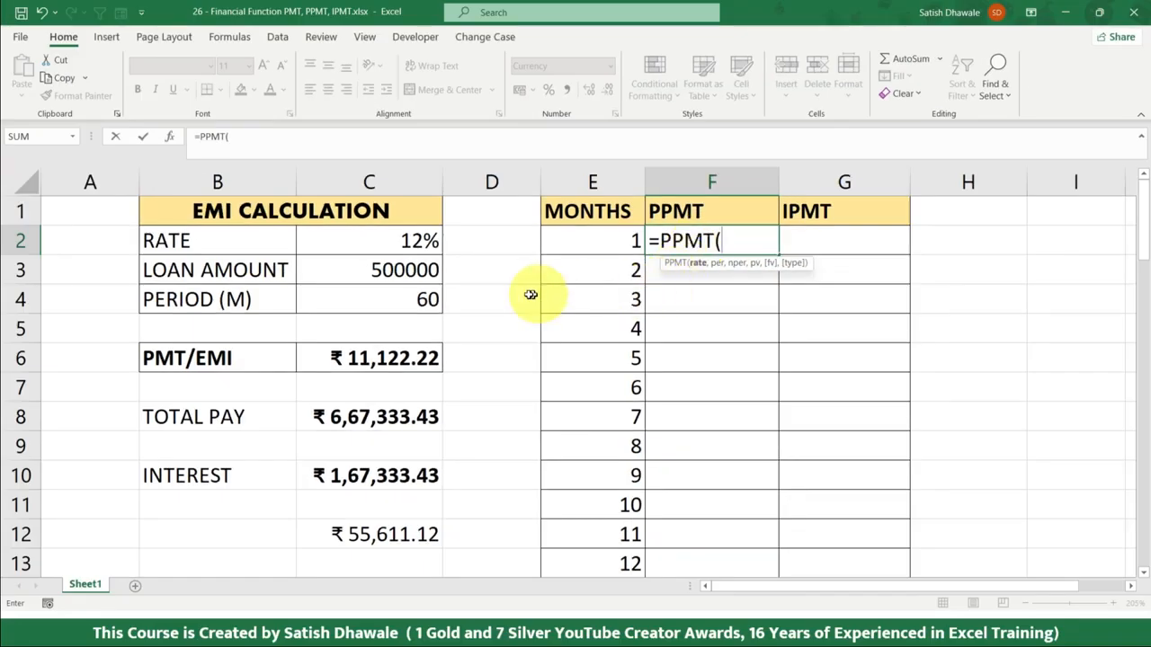
left_click(405, 241)
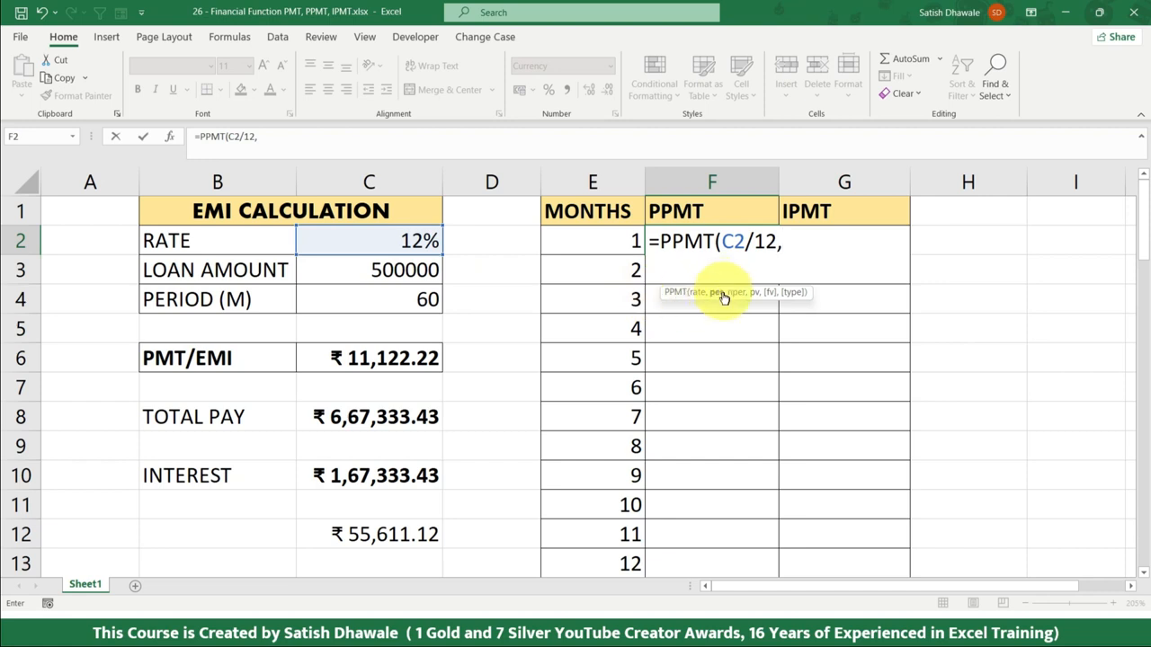
Step: Add E2 as the period, C4 as the number of periods and C3 as the present value to the PPMT formula in F2
left_click(610, 241)
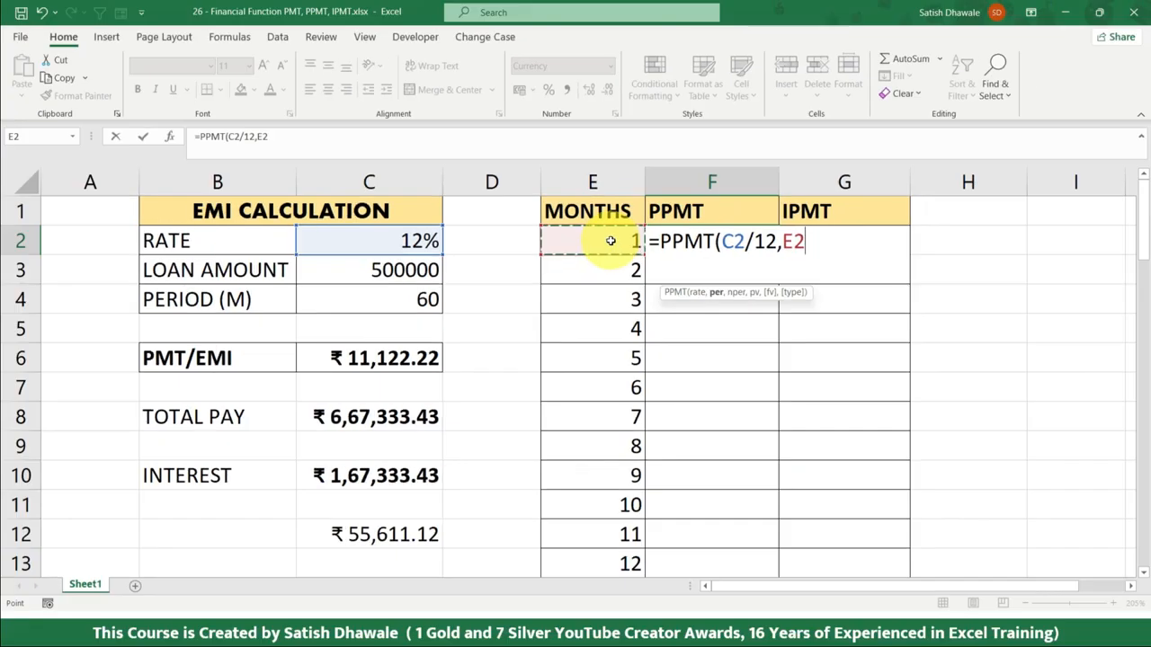
type(",")
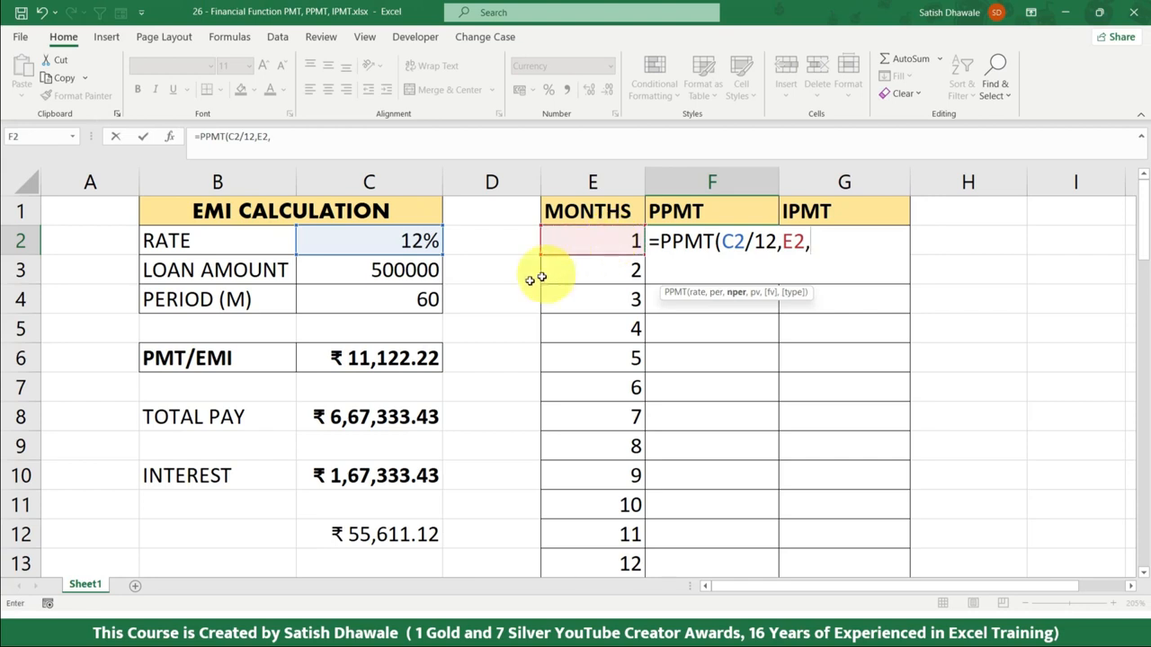
left_click(421, 306)
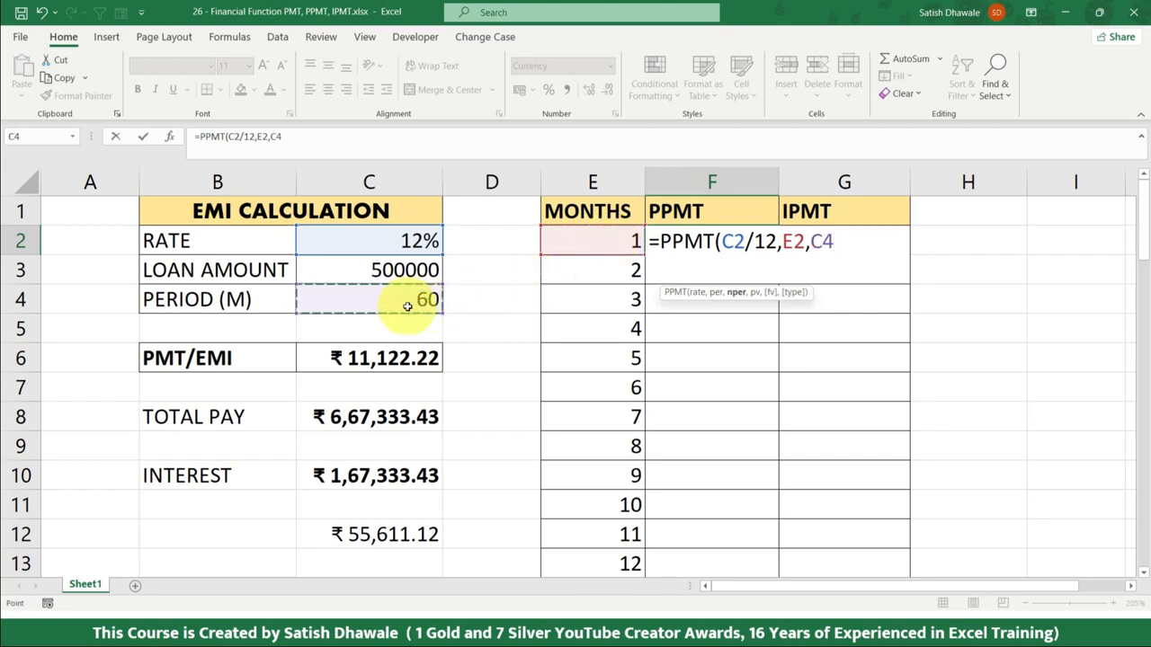
type(",")
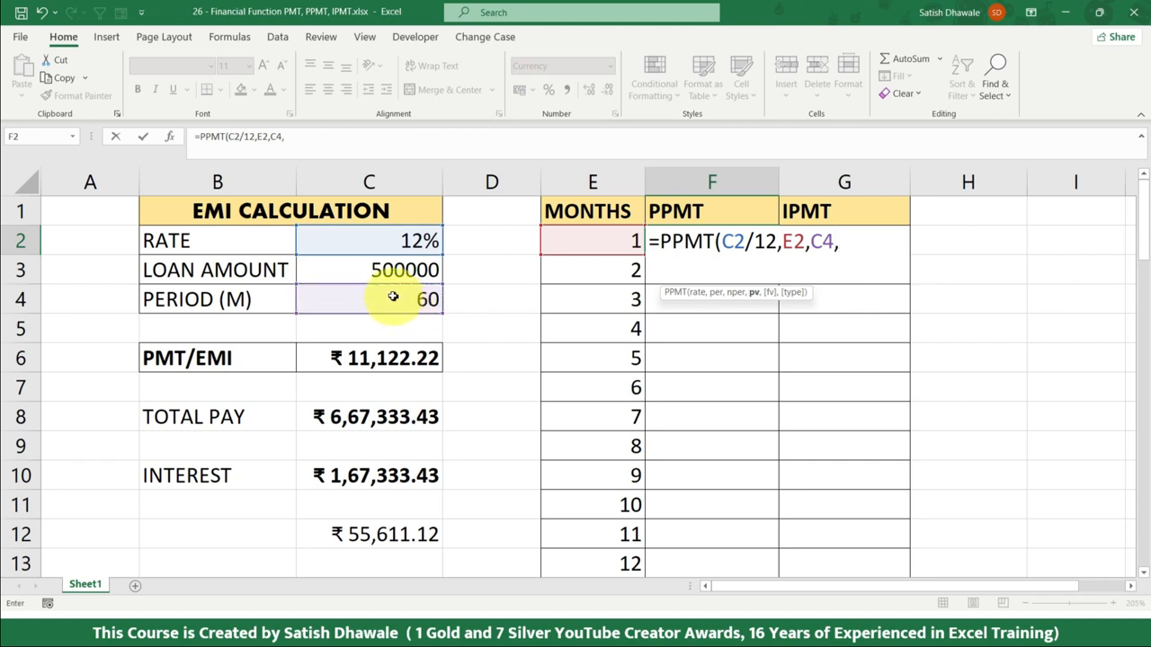
left_click(386, 271)
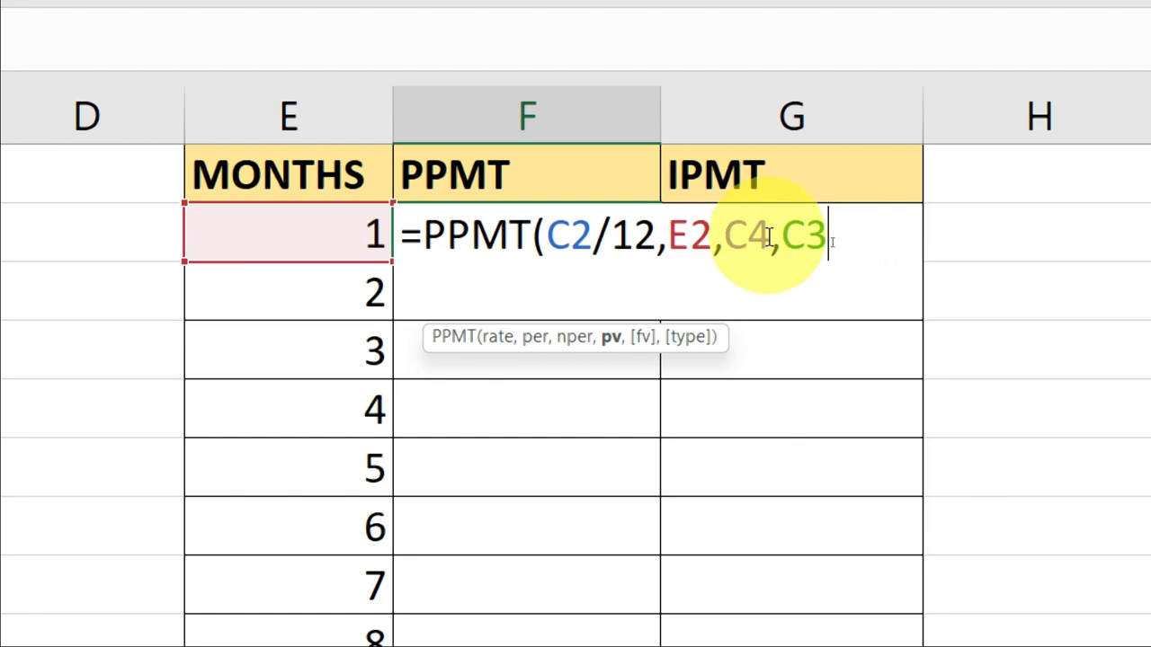
Step: Make C2, C4 and C3 absolute references in the F2 PPMT formula, keep E2 relative, and enter the formula
left_click(580, 236)
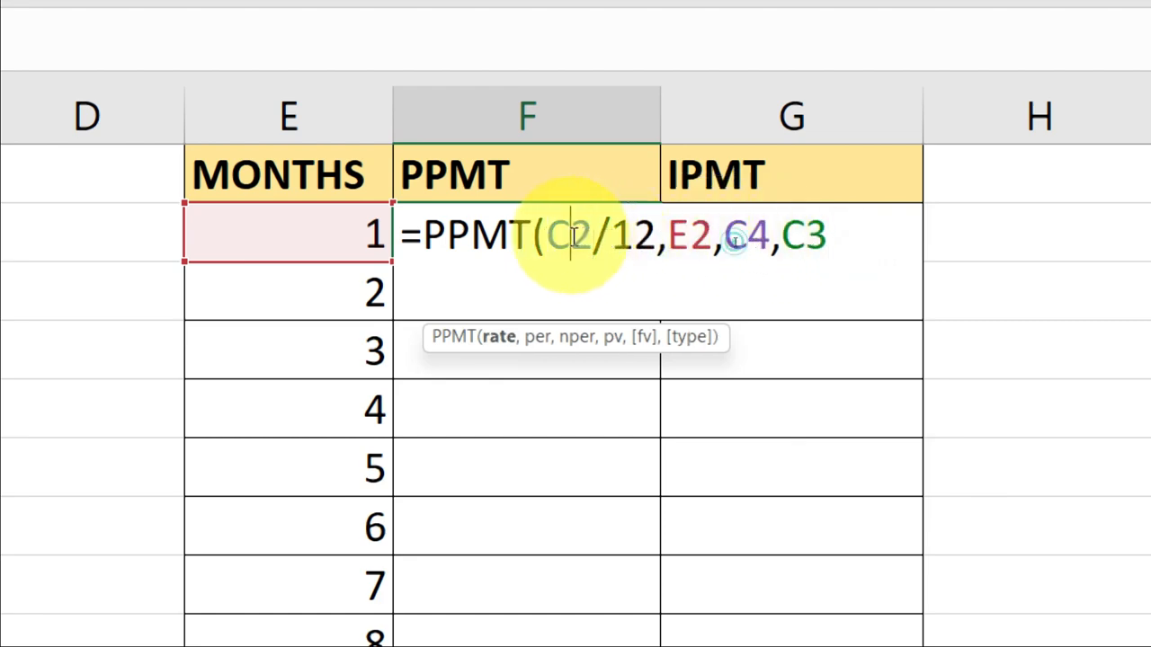
key("F4")
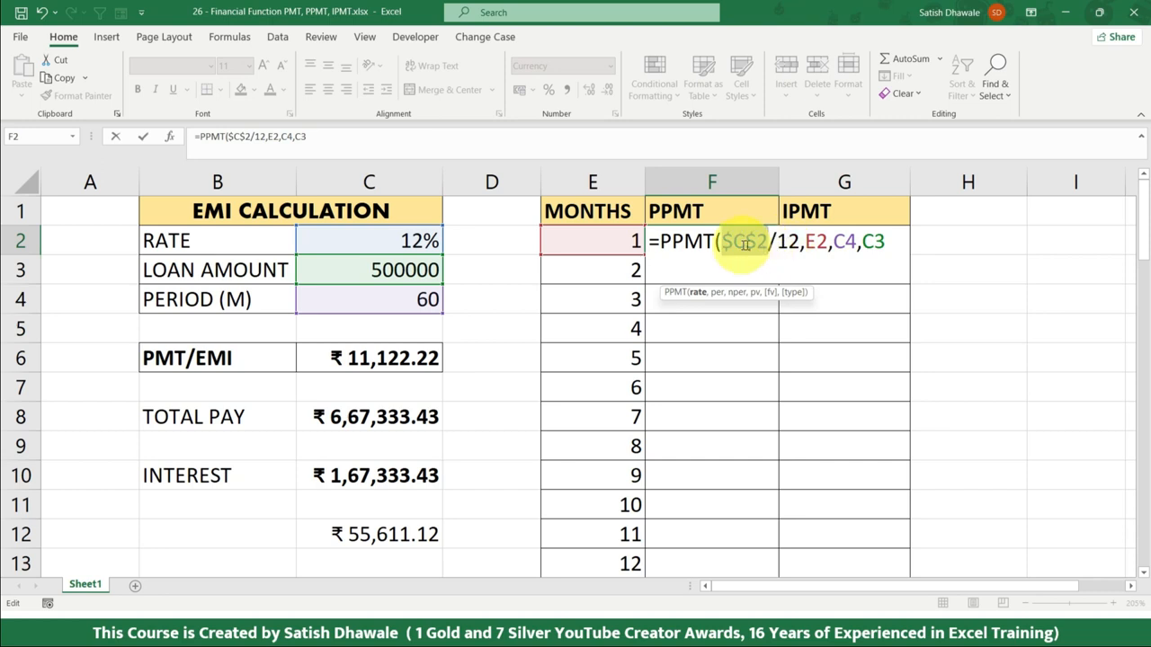
left_click(843, 241)
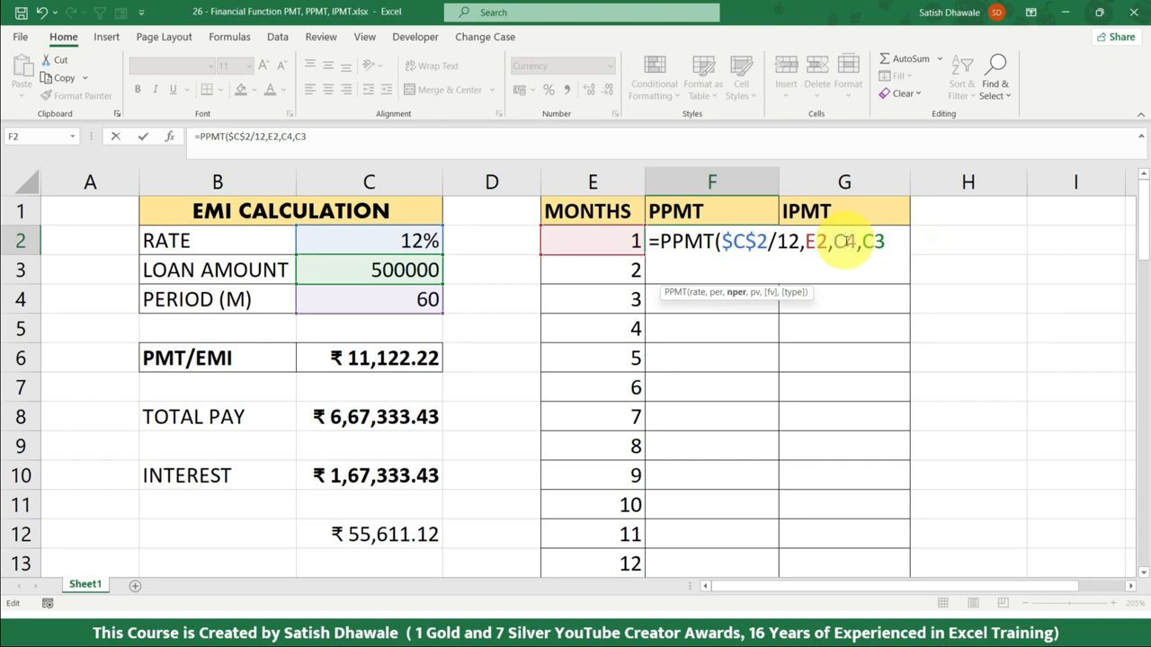
key("F4")
left_click(893, 242)
key("F4")
left_click(816, 238)
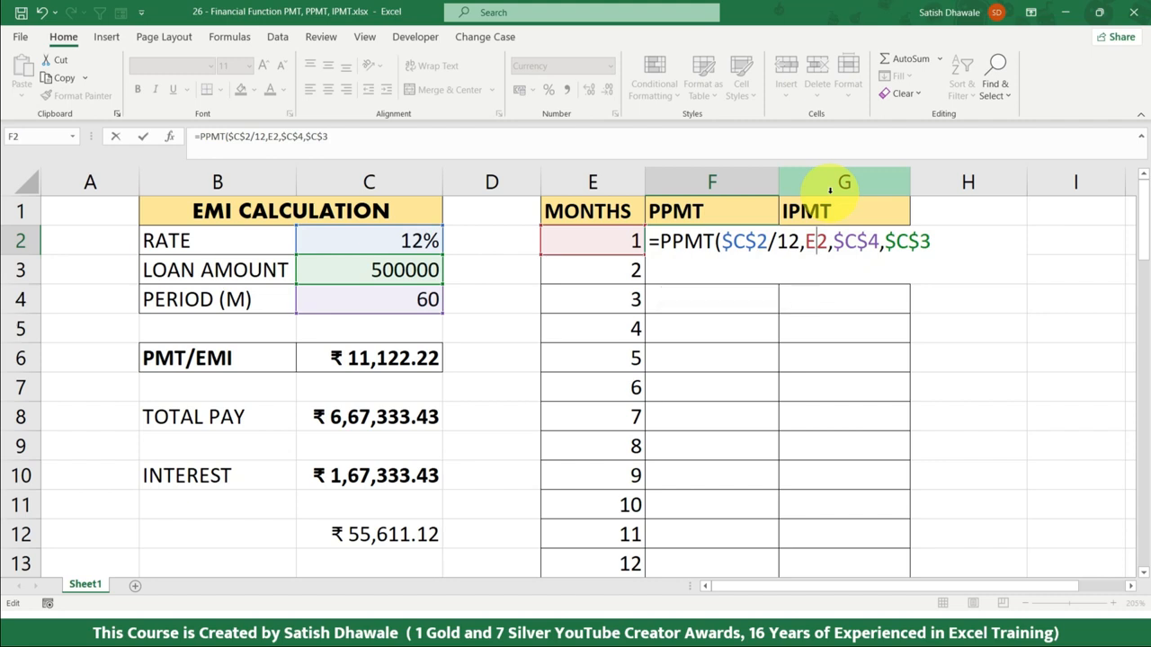
key("Return")
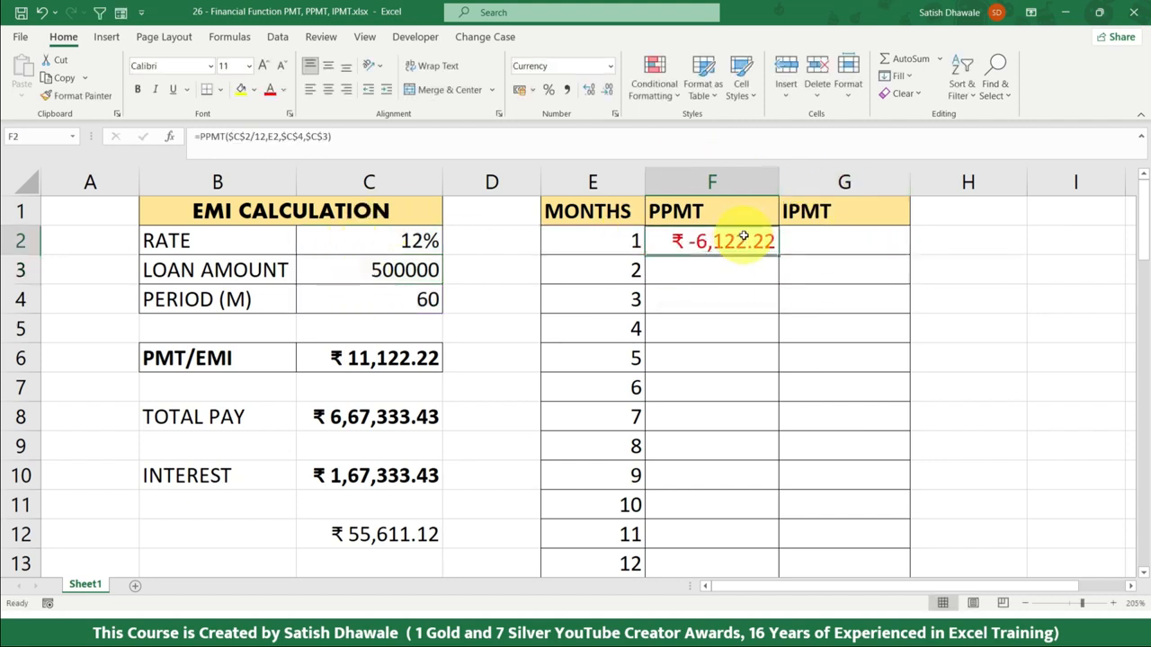
Step: Negate the loan amount in the F2 formula so it reads =PPMT($C$2/12,E2,$C$4,-$C$3)
double_click(745, 241)
left_click(889, 241)
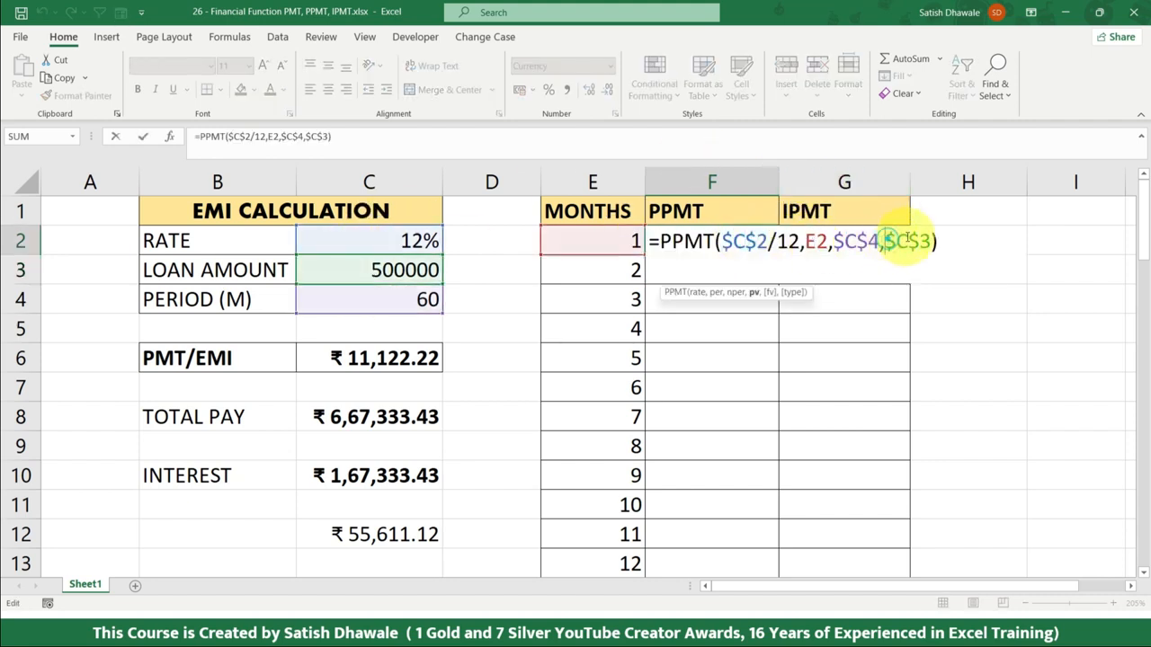
type("-")
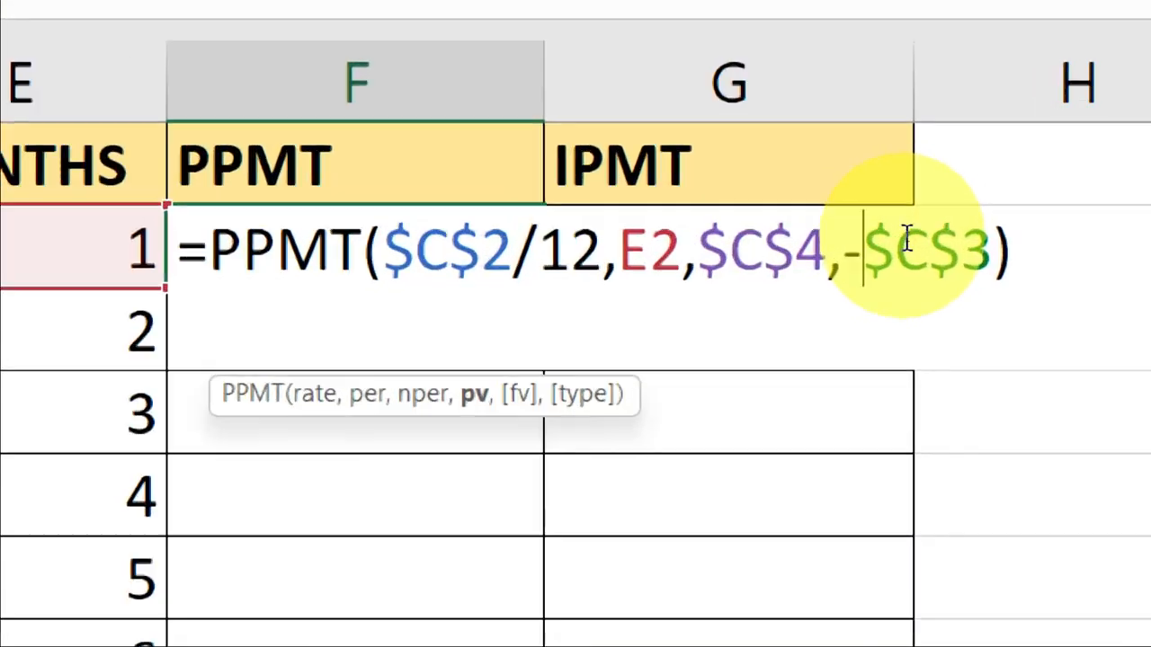
key("Return")
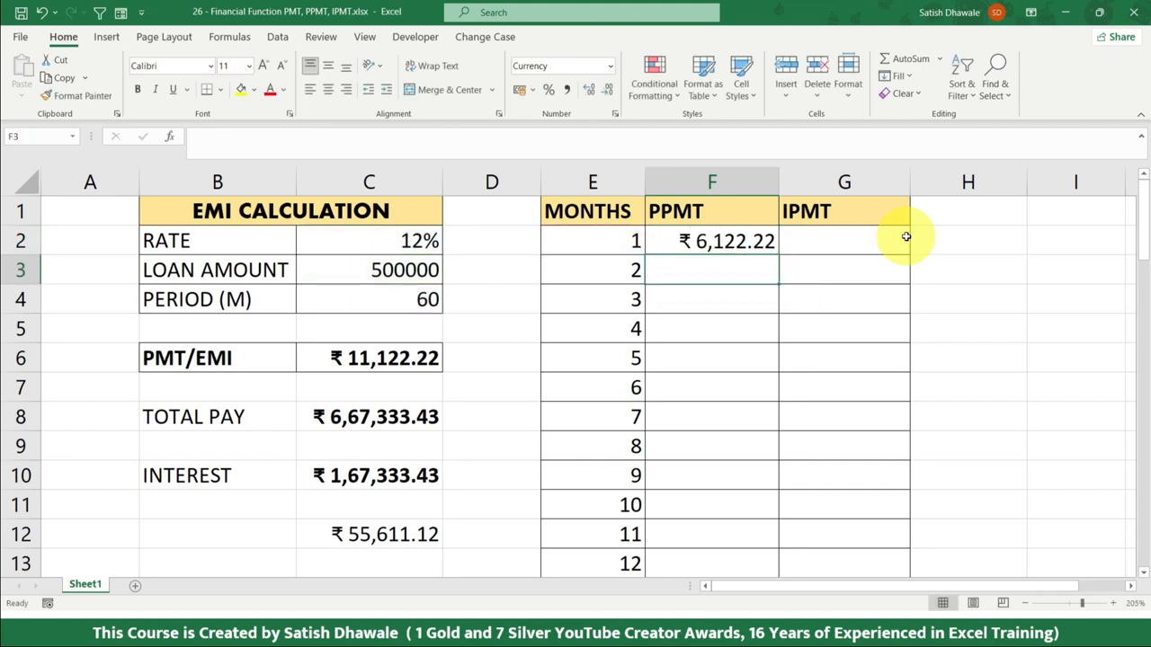
Step: Fill the PPMT formula from F2 down through all the months and check the filled column
left_click(760, 244)
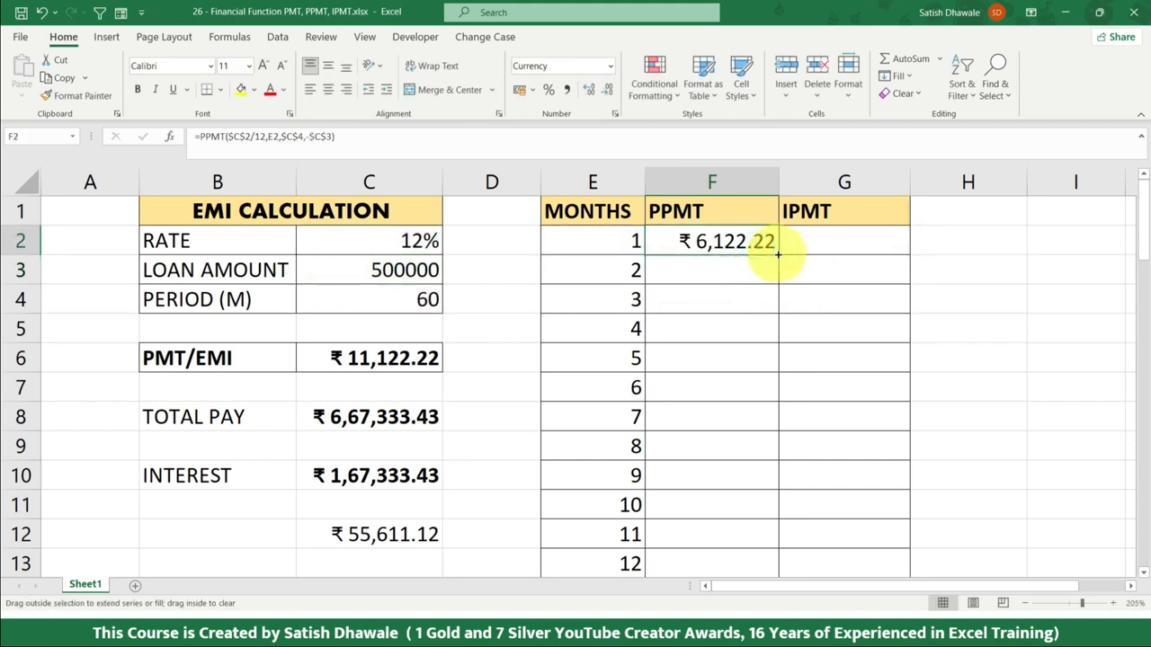
double_click(776, 254)
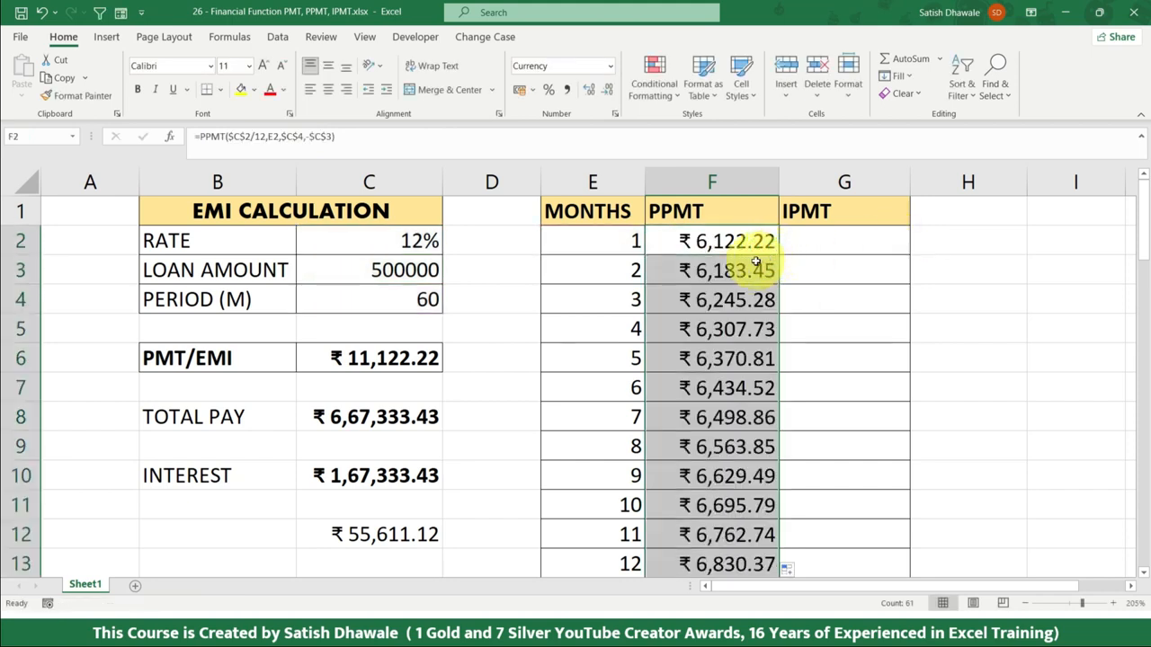
left_click(755, 262)
scroll(754, 265, "down", 4)
scroll(747, 270, "up", 4)
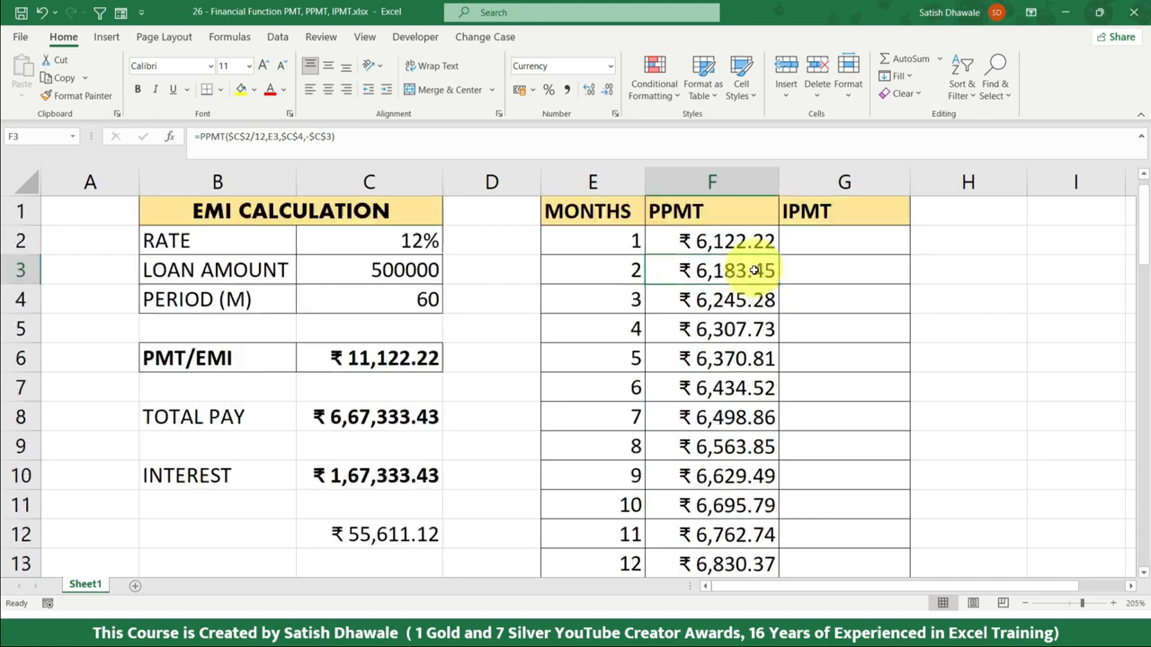
Step: Compare the monthly EMI in C6 with the principal portions of months 1 to 7 in the PPMT column
left_click(736, 241)
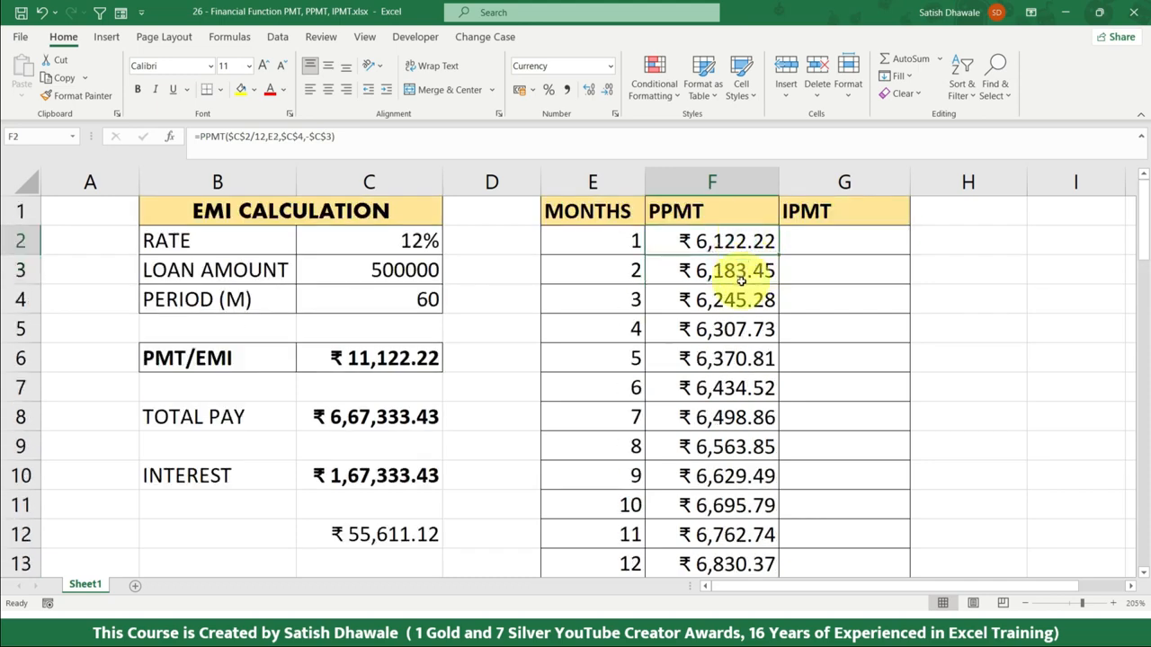
left_click(396, 358)
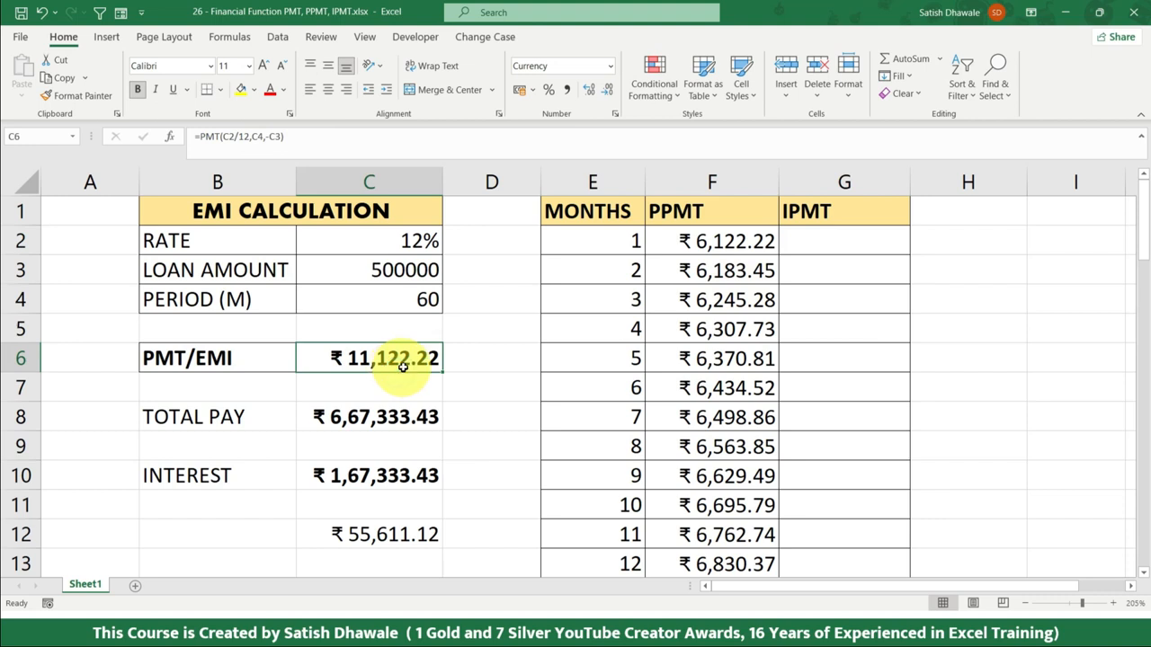
left_click(745, 242)
left_click_drag(629, 270, 757, 300)
left_click_drag(640, 329, 734, 329)
left_click_drag(629, 357, 710, 358)
left_click_drag(637, 386, 710, 388)
left_click_drag(653, 418, 745, 417)
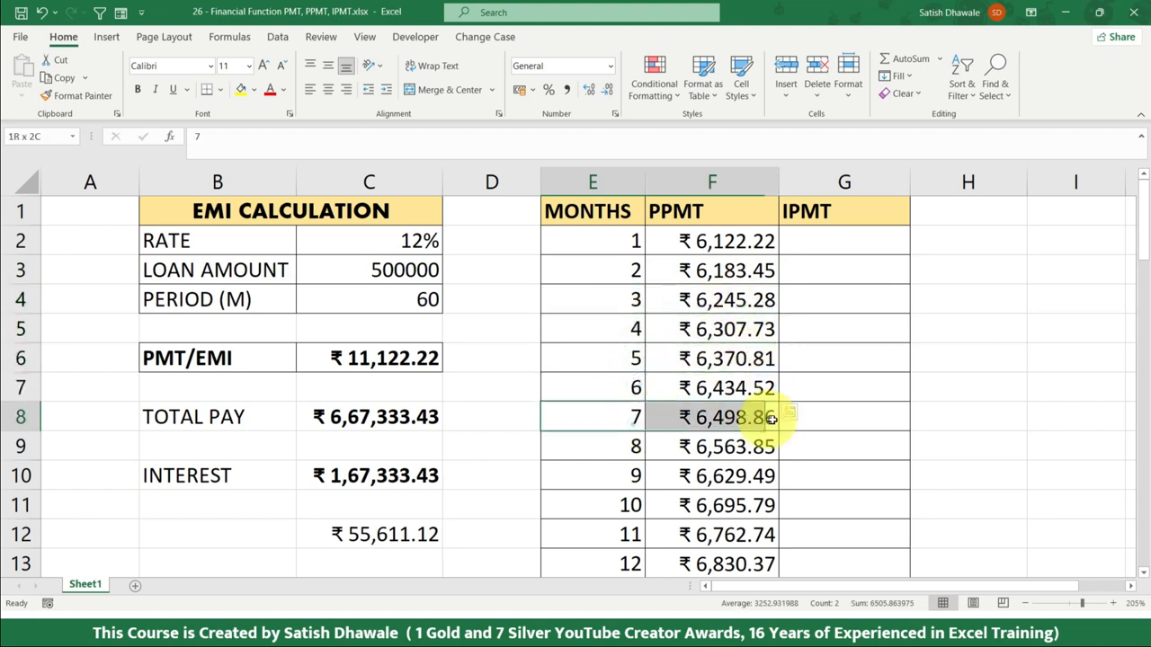
Step: Build an IPMT formula in G2 with C2/12 as rate, E2 as period, C4 as number of periods and -C3 as present value
left_click(835, 241)
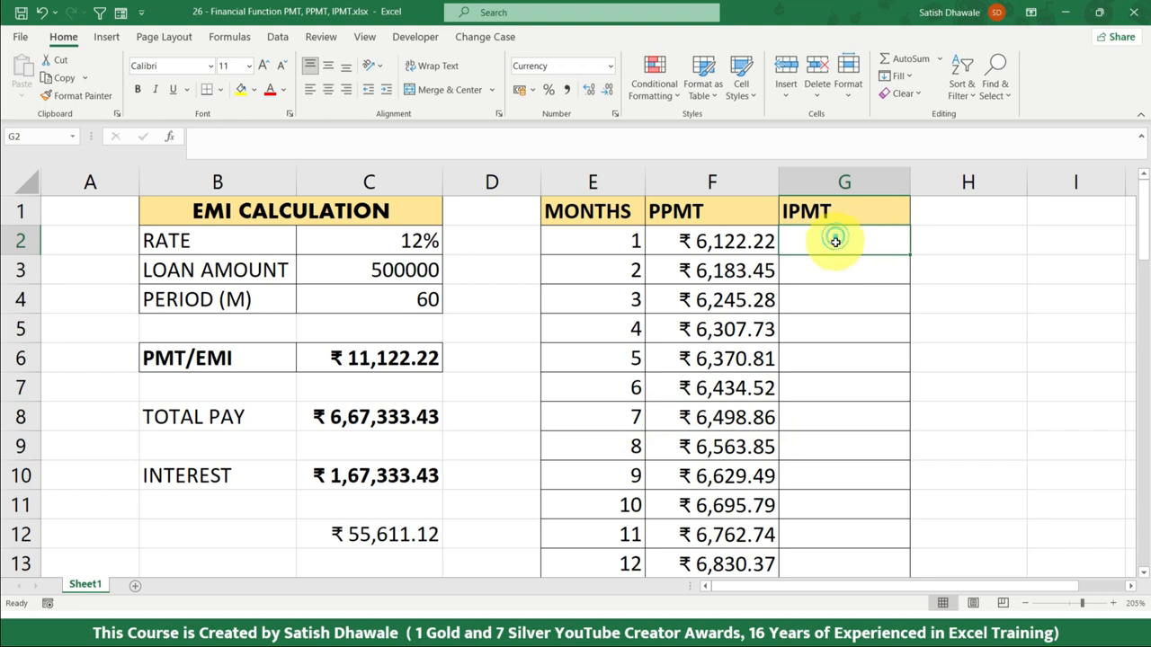
type("=ipmt")
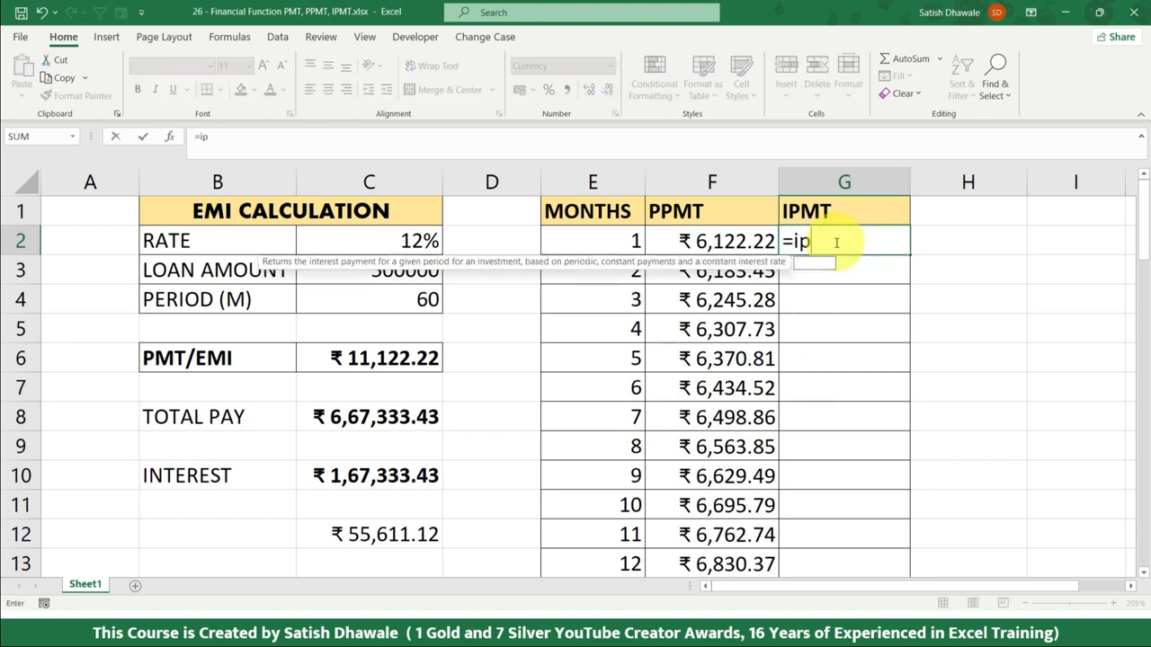
key("Tab")
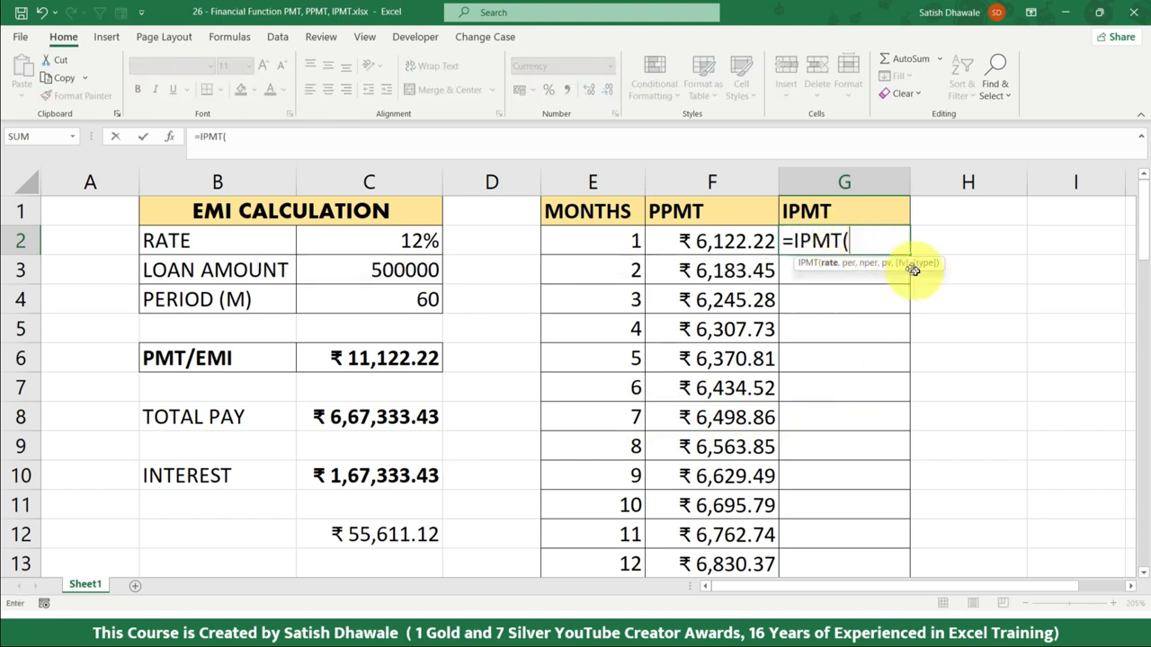
left_click(337, 239)
type("/12,")
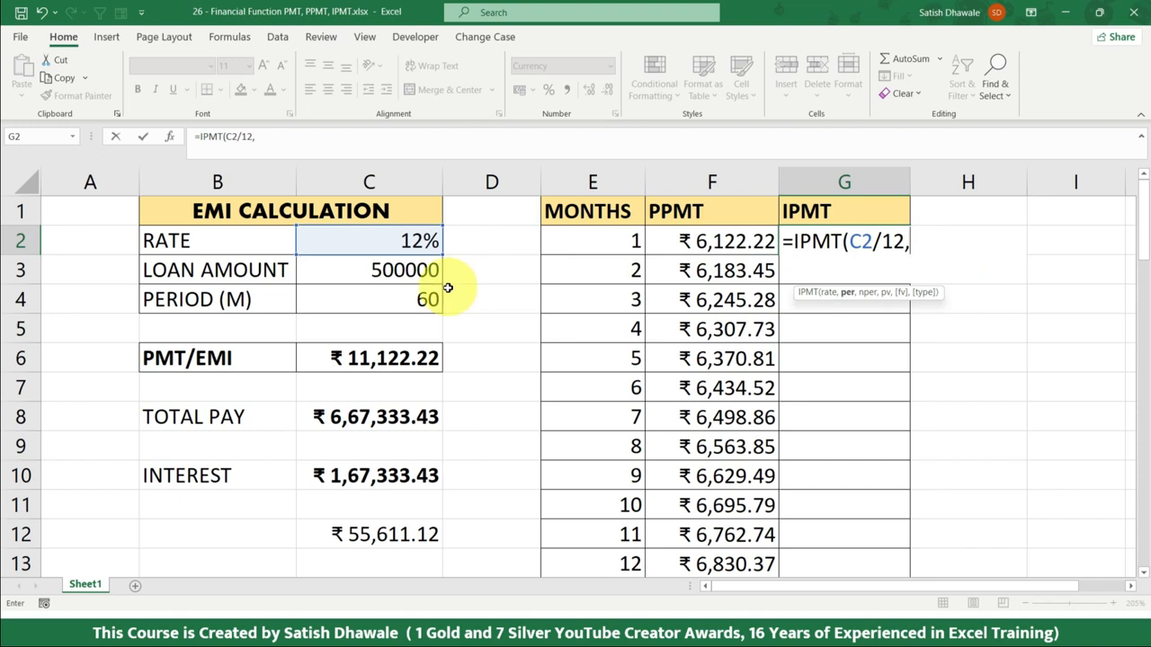
left_click(636, 241)
type(",")
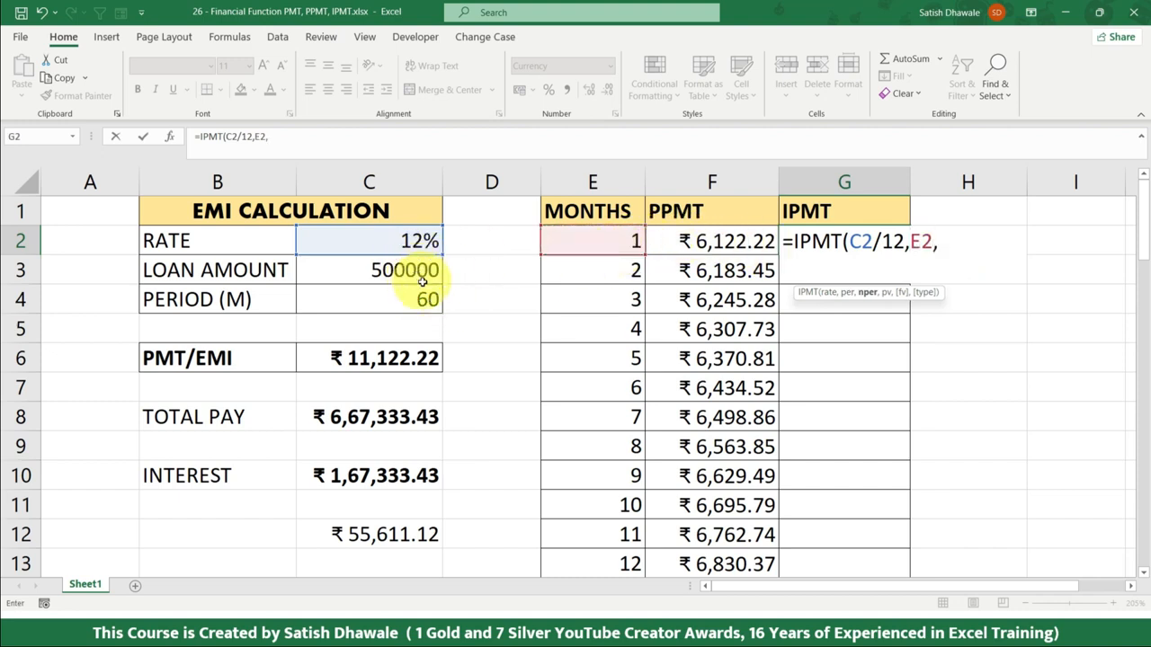
left_click(420, 297)
type(",-")
left_click(399, 269)
Step: Make C2, C4 and C3 absolute in the G2 formula and enter it as =IPMT($C$2/12,E2,$C$4,-$C$3)
left_click(862, 241)
key("F4")
left_click(963, 241)
key("F4")
left_click(1029, 241)
key("F4")
key("ctrl+Return")
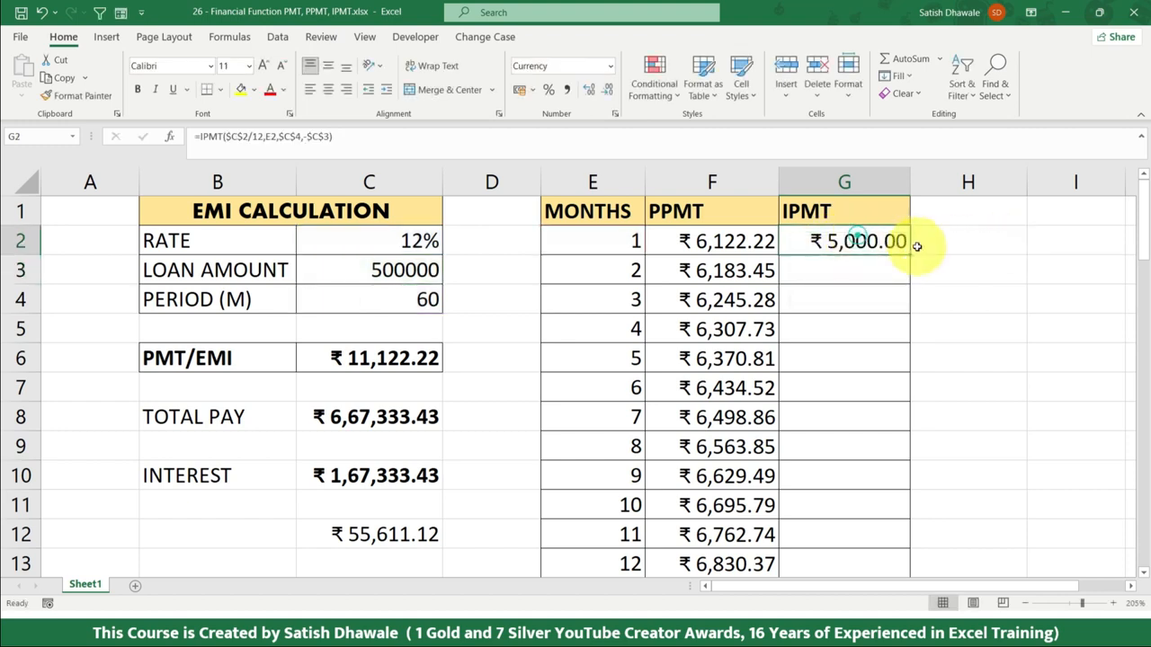
Step: Fill the IPMT formula from G2 down through all the months and inspect the copied formulas in G3 and G6
double_click(908, 256)
double_click(850, 269)
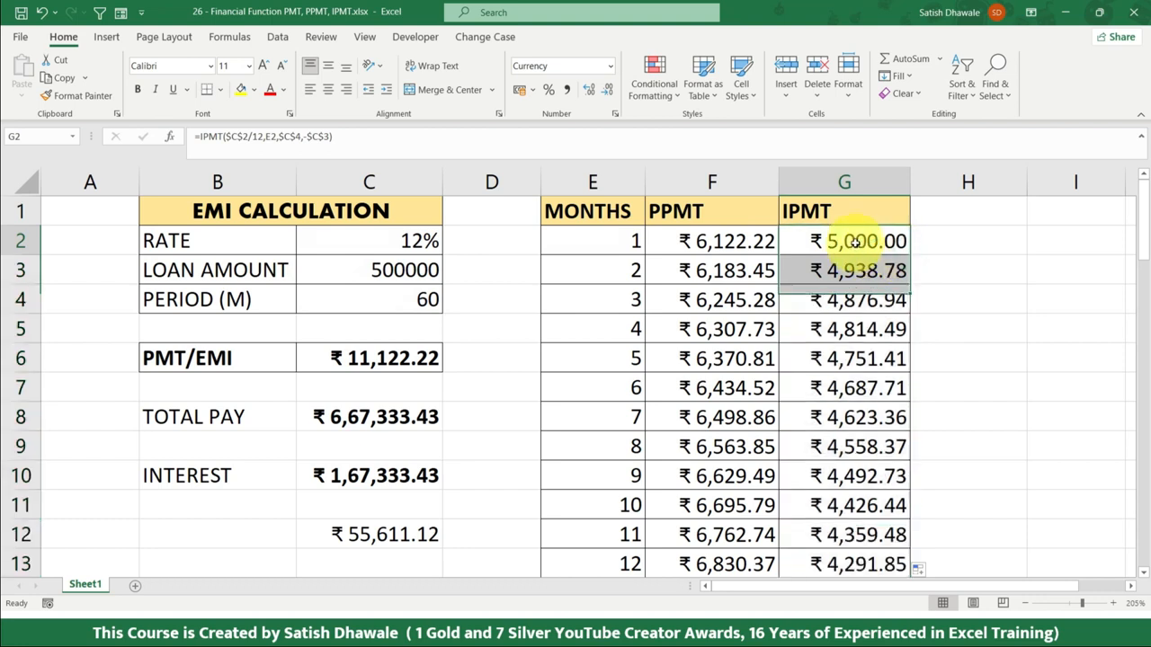
double_click(873, 270)
double_click(986, 270)
double_click(1047, 270)
key("Escape")
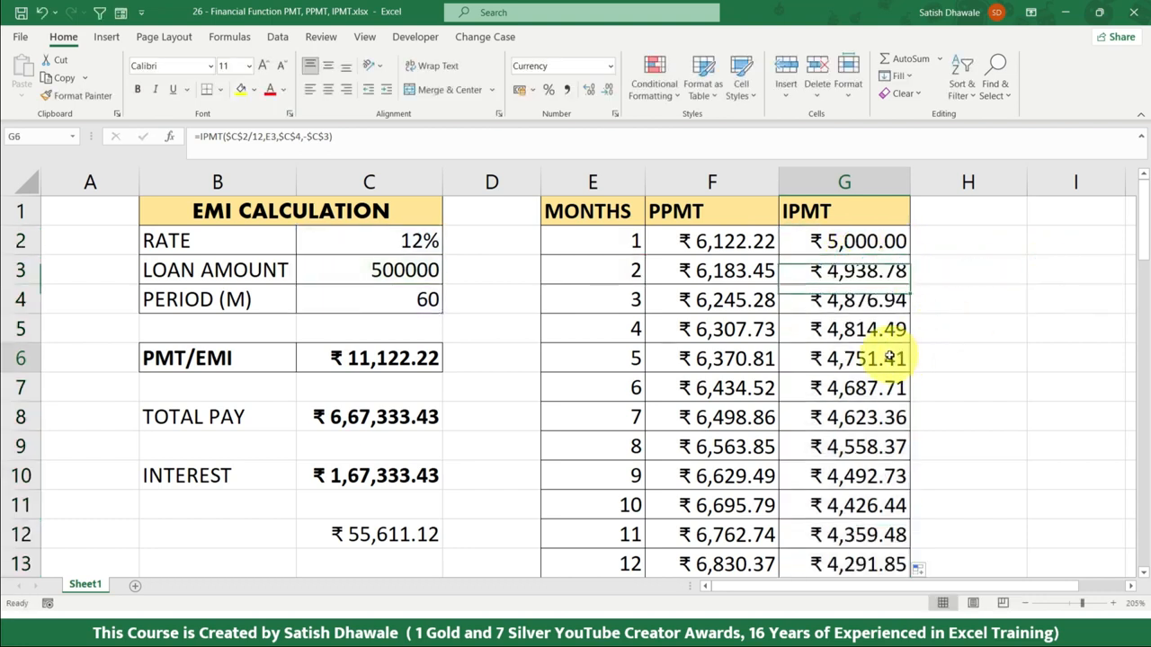
double_click(889, 358)
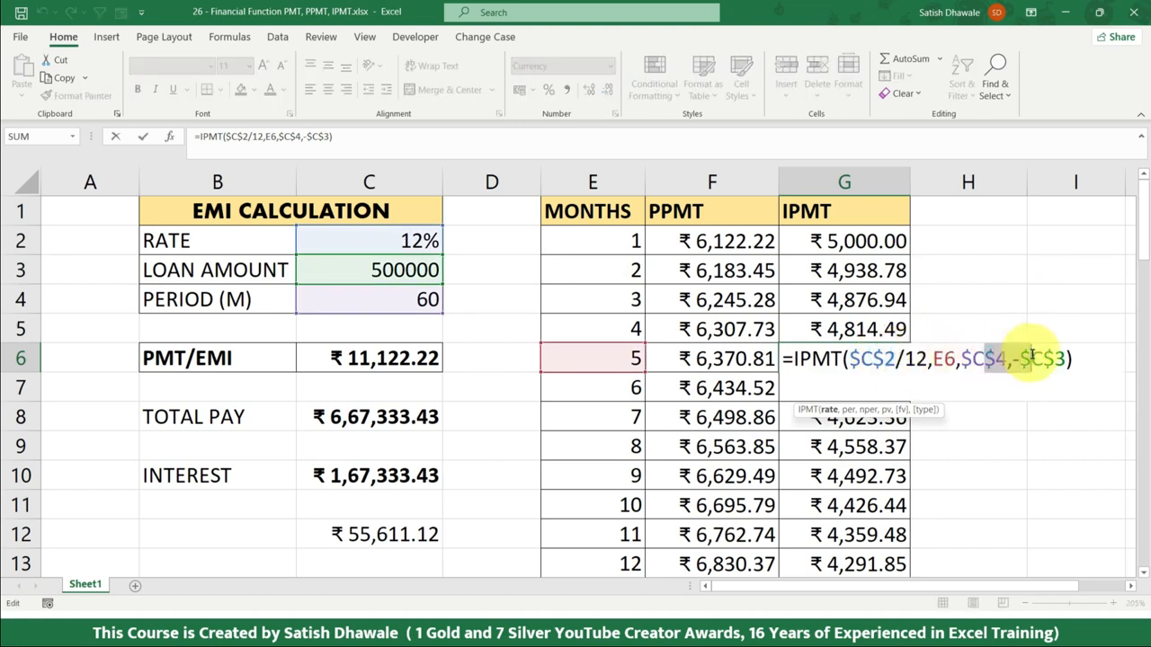
double_click(943, 358)
key("Escape")
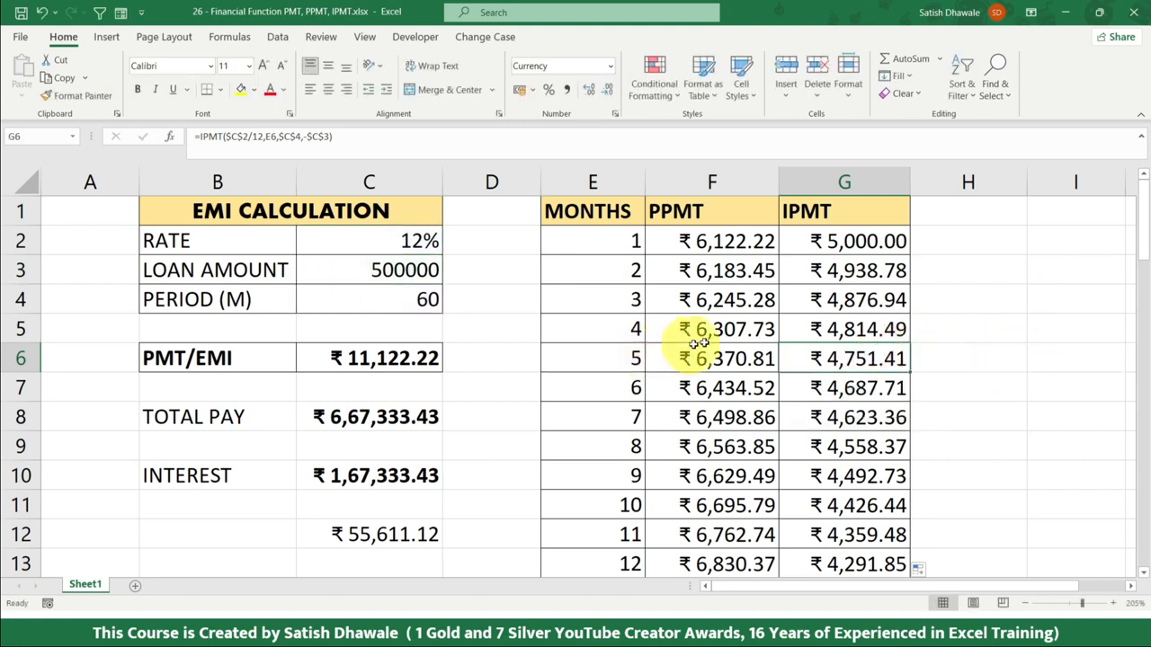
Step: Review the interest portions in the IPMT column and check the sum of the first five months in G2:G6
left_click(827, 242)
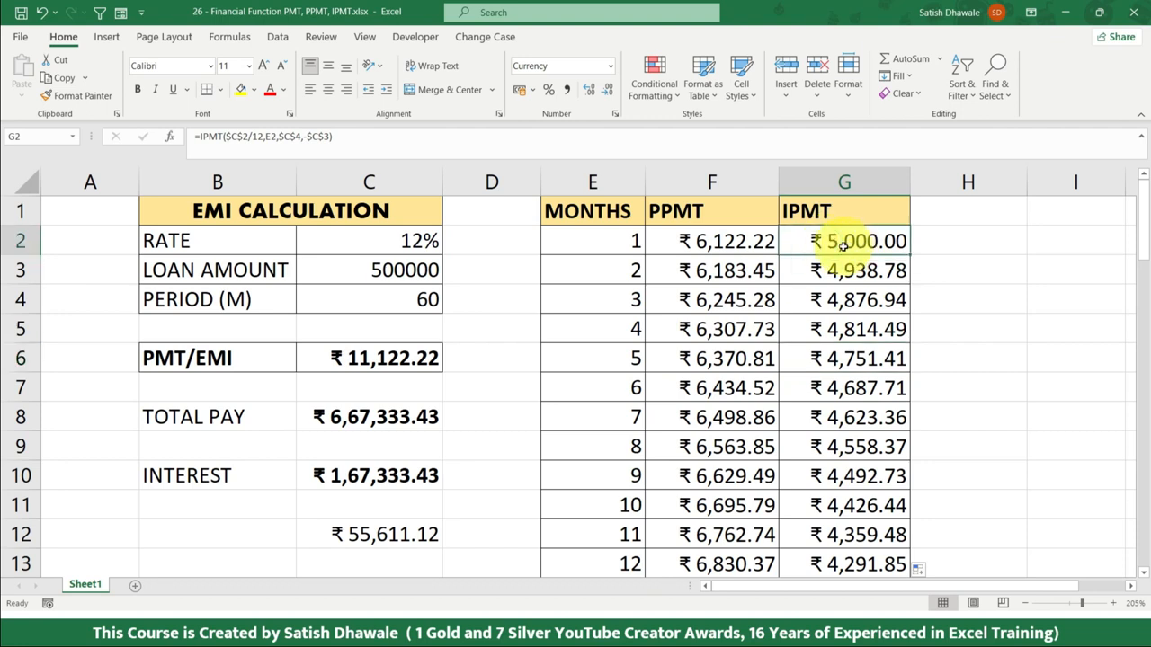
left_click_drag(845, 270, 846, 421)
left_click_drag(862, 239, 864, 472)
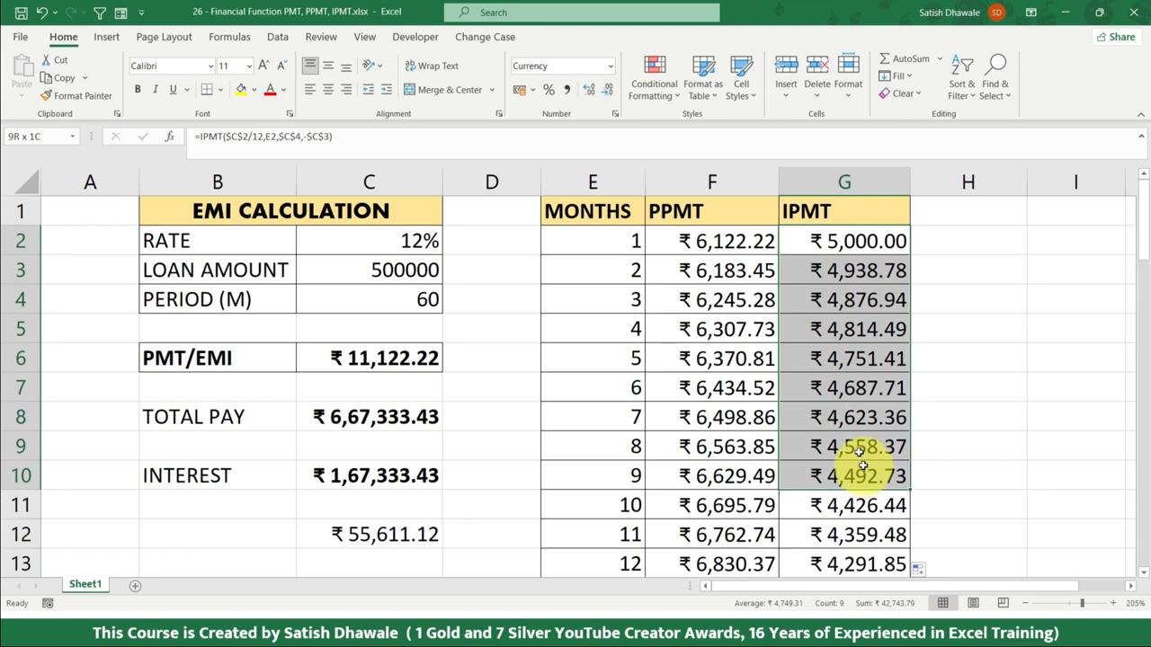
left_click_drag(864, 471, 852, 392)
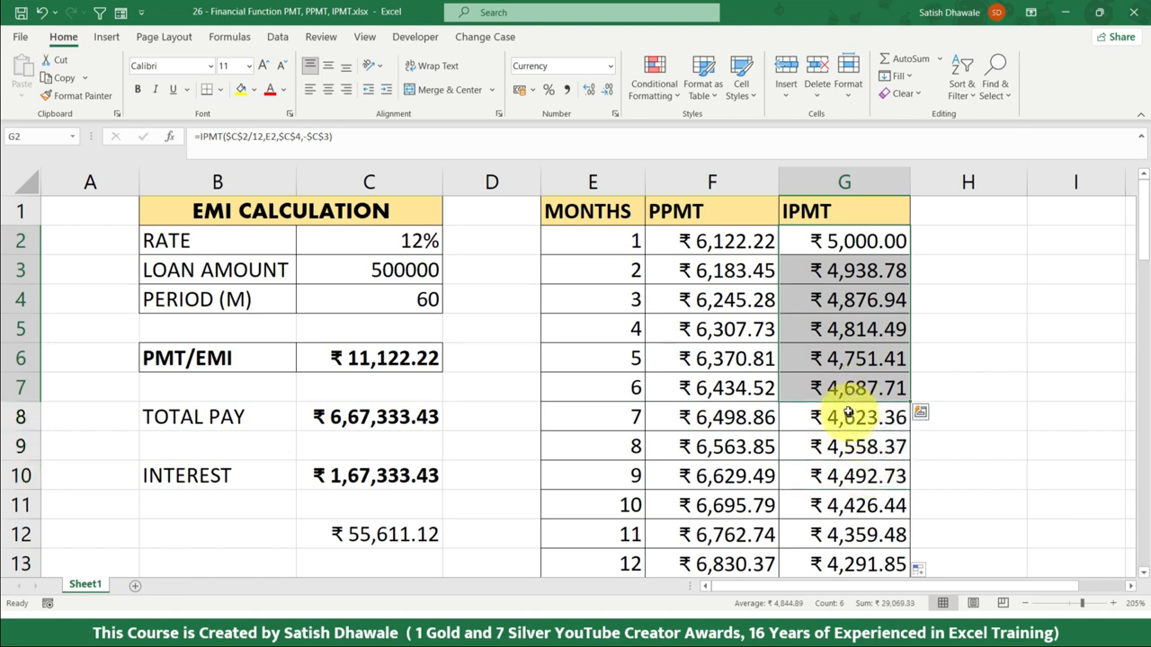
left_click_drag(848, 239, 840, 368)
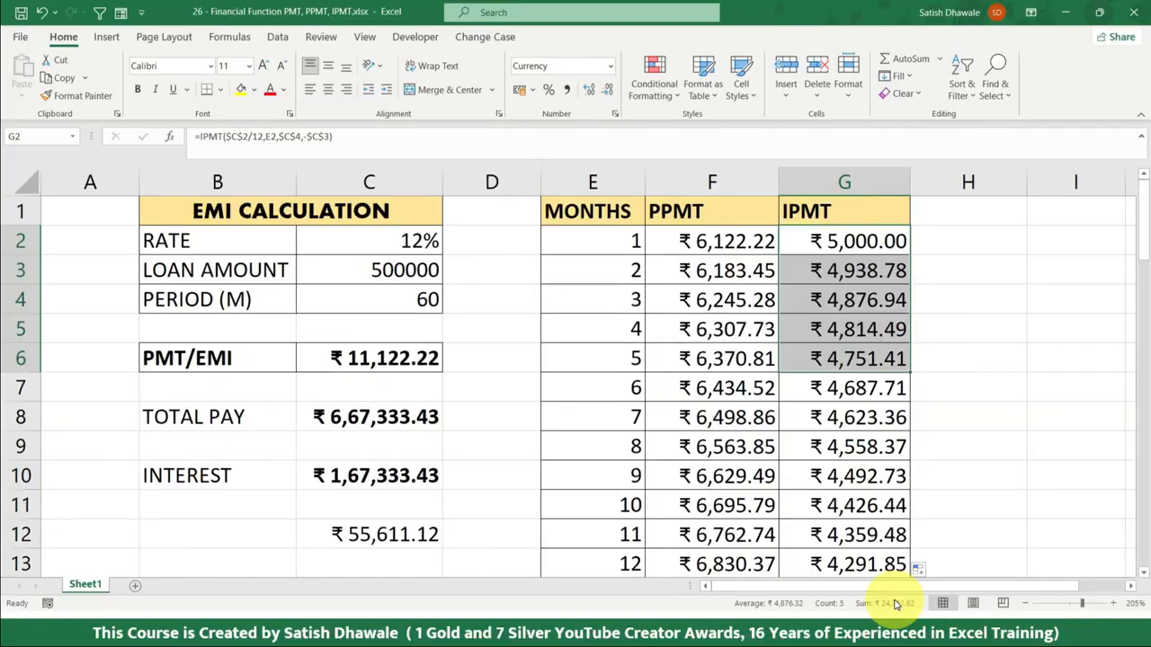
Step: Check the sum of the first 30 months of interest in G2:G31 and view the months that follow
left_click(837, 244)
left_click_drag(837, 245, 850, 385)
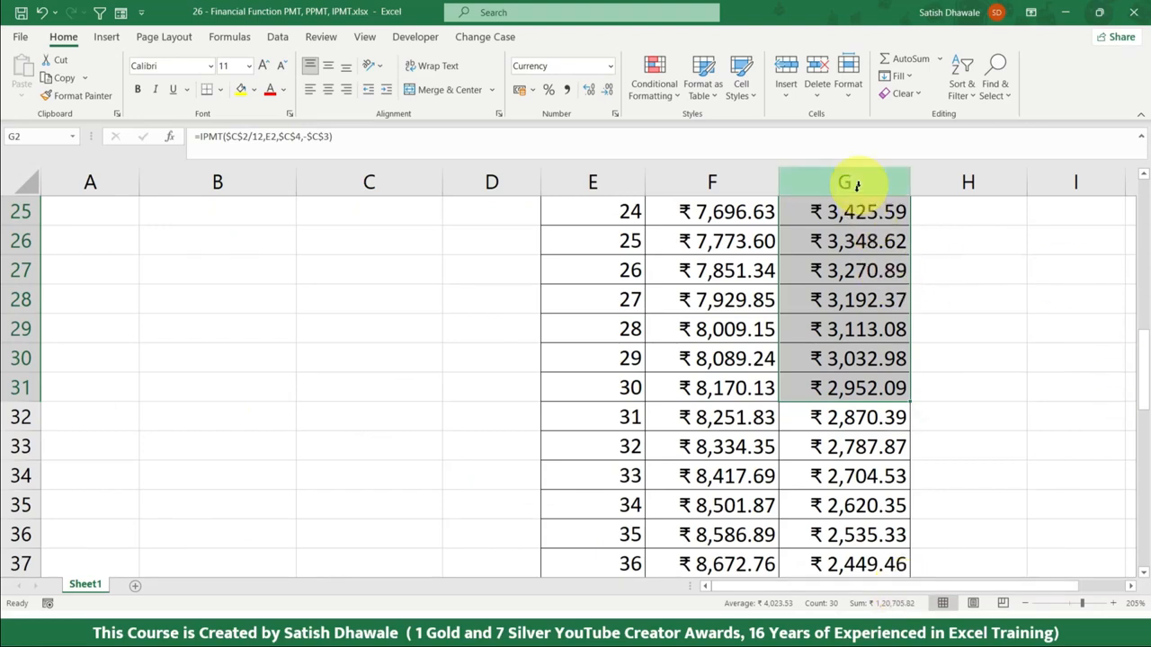
scroll(841, 297, "down", 2)
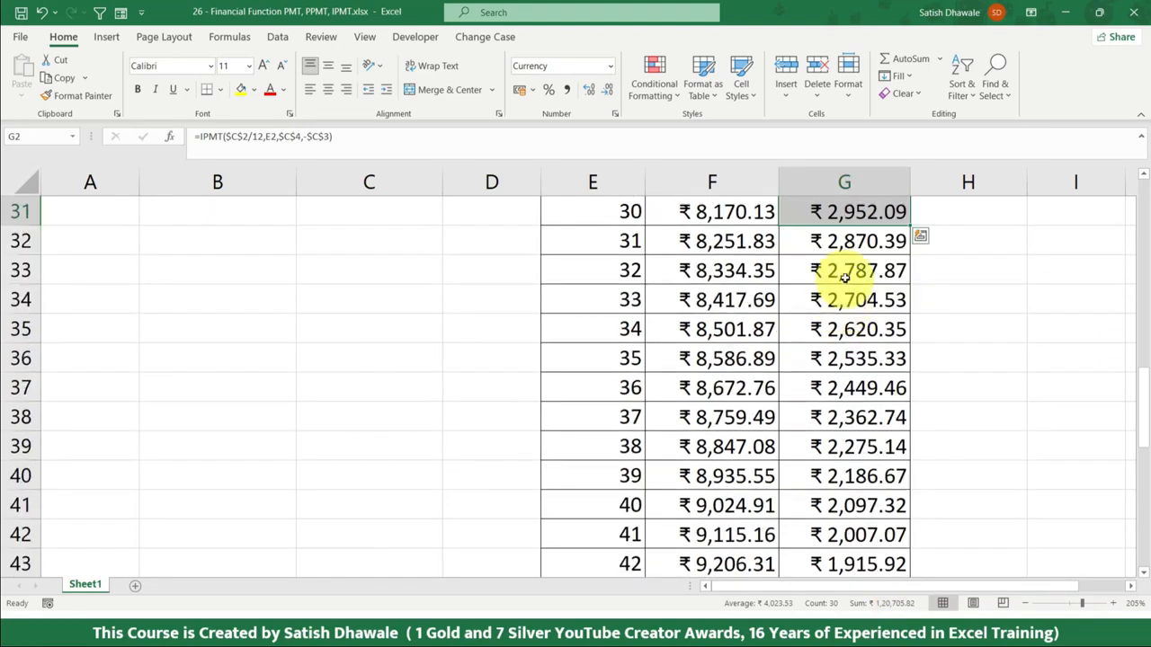
Step: Clear the error cells F62 and G62 in the TOTAL row beneath the PPMT and IPMT columns
left_click_drag(847, 241, 847, 267)
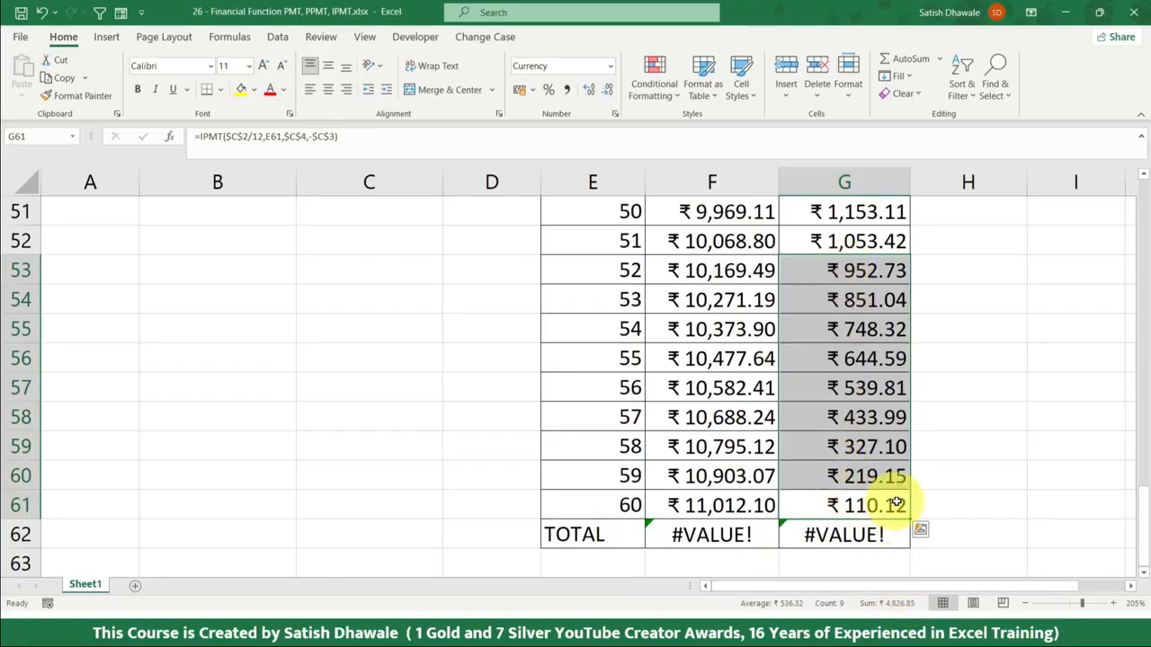
left_click_drag(845, 534, 701, 534)
key("Delete")
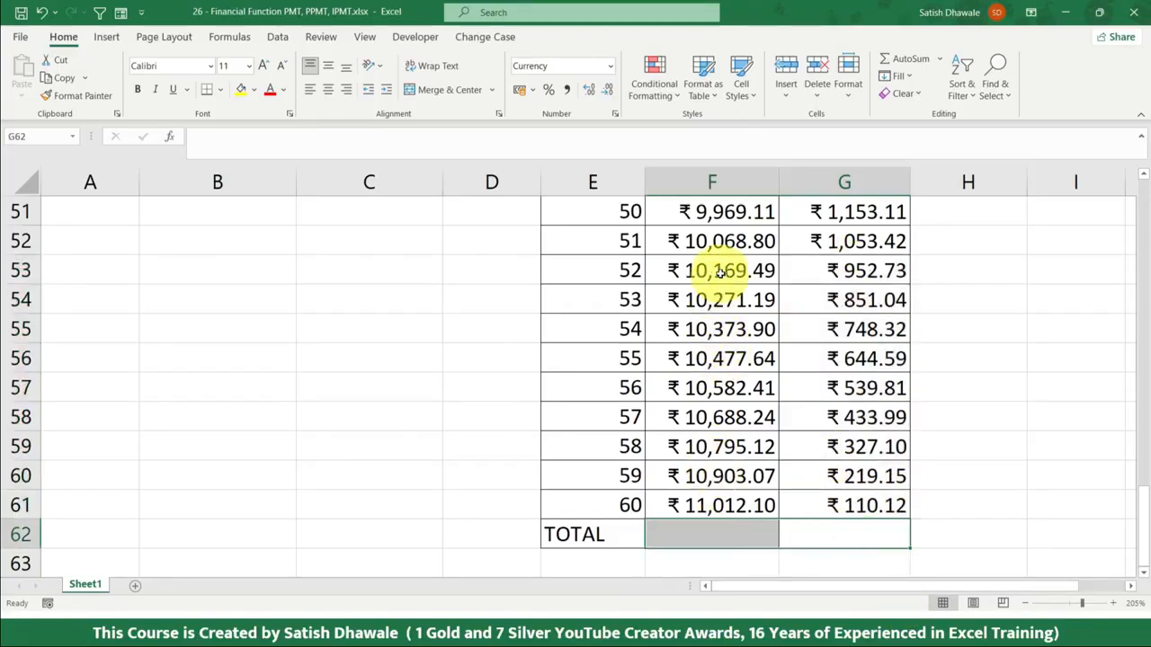
Step: Compare the principal and interest portions of the final months, from month 52 to month 60
left_click_drag(723, 270, 698, 518)
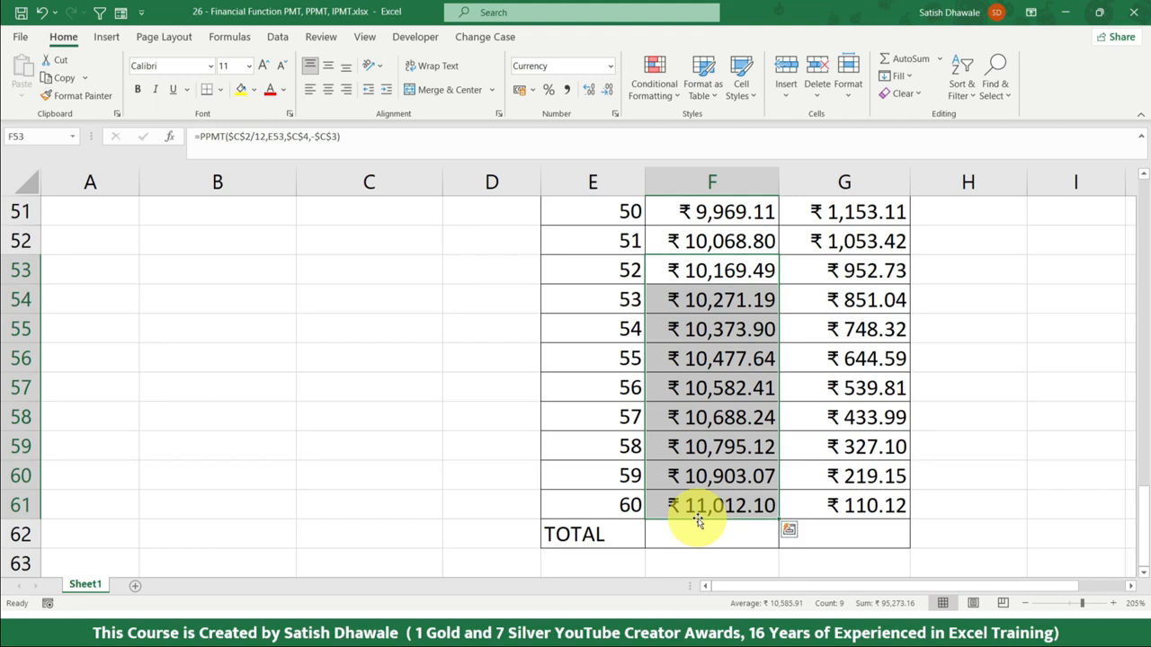
left_click_drag(865, 269, 825, 505)
left_click_drag(715, 302, 711, 425)
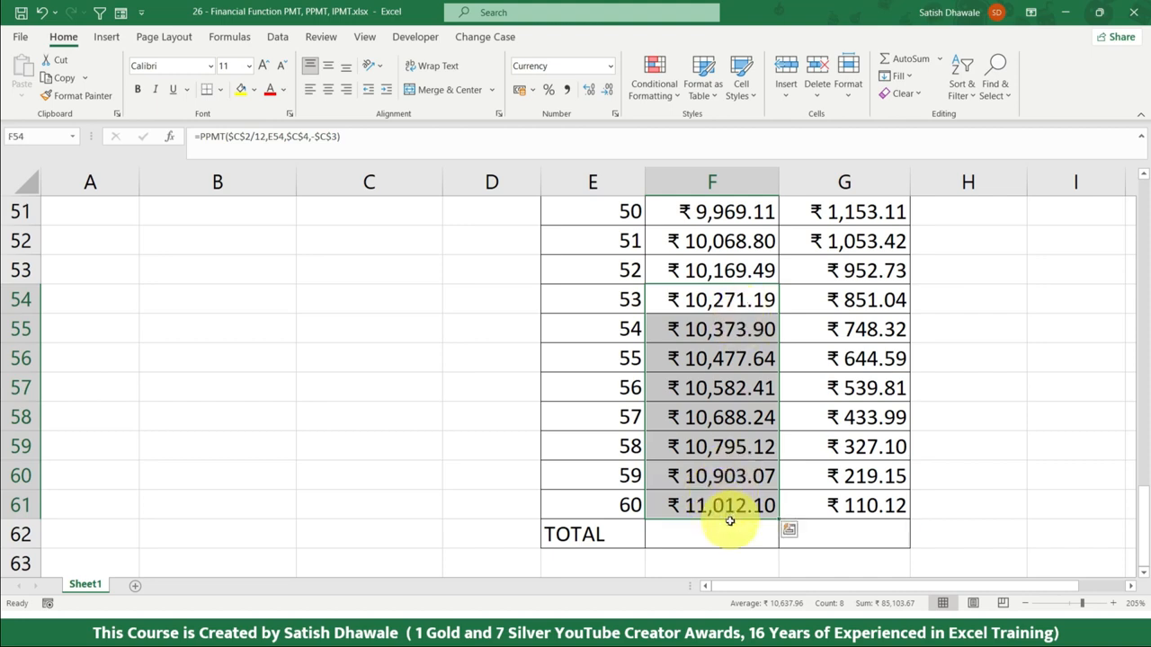
left_click_drag(739, 508, 889, 509)
scroll(935, 490, "up", 1)
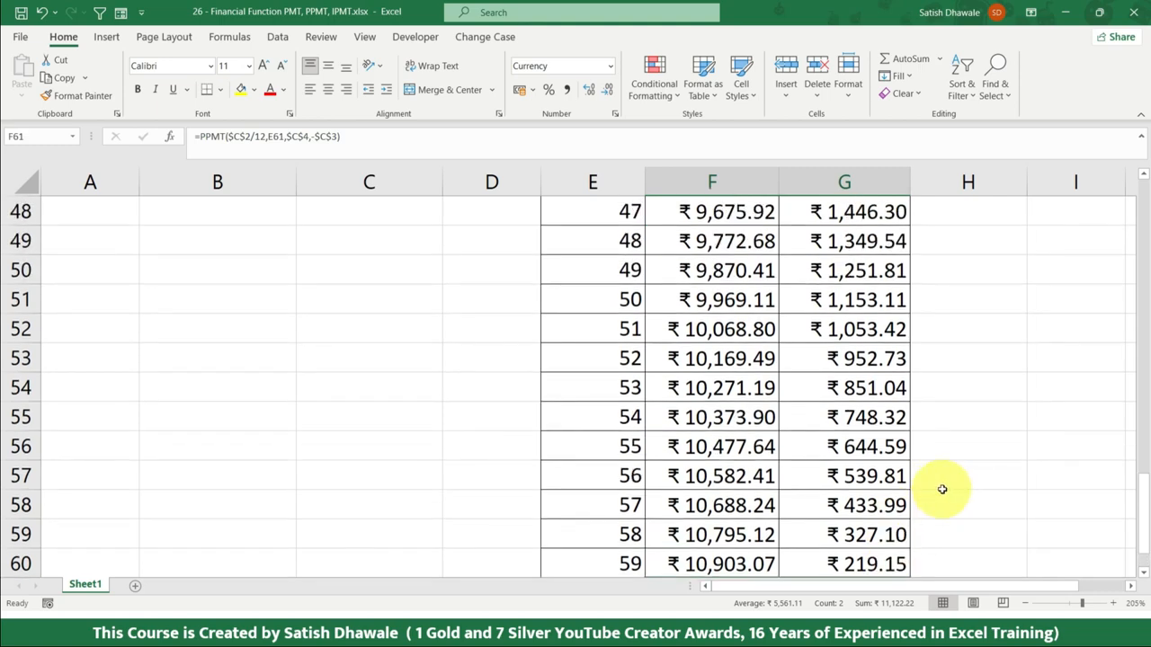
Step: Add the first month's principal and interest in H2 with =F2+G2 and fill the formula down to H8
left_click(941, 486)
key("ctrl+Up")
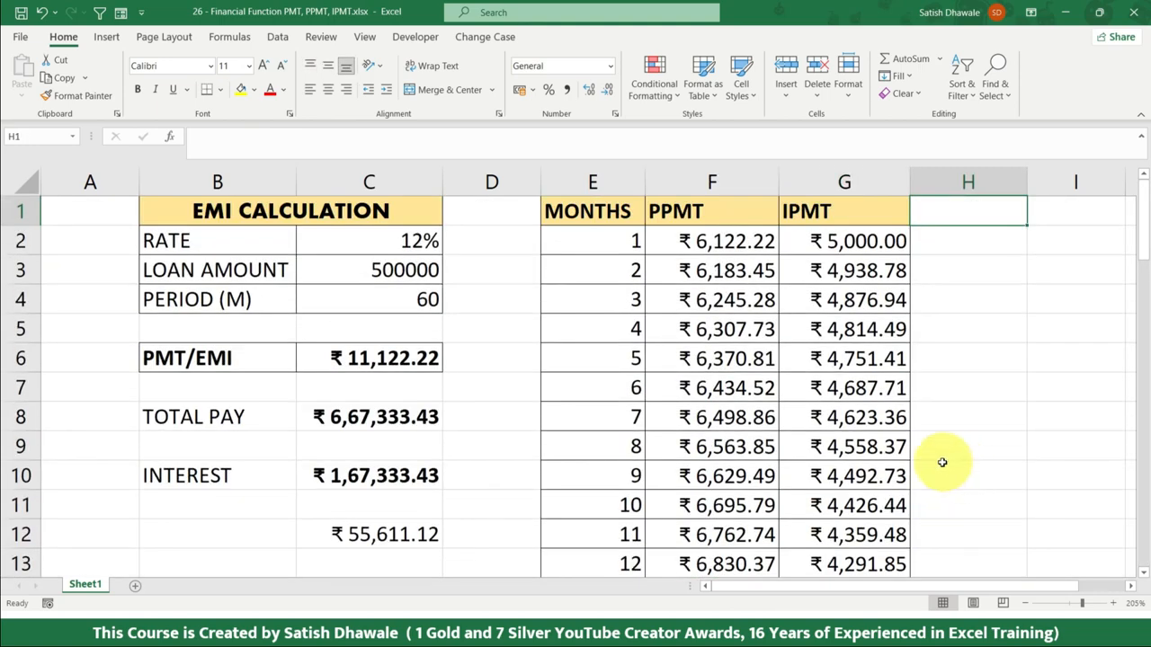
left_click(957, 240)
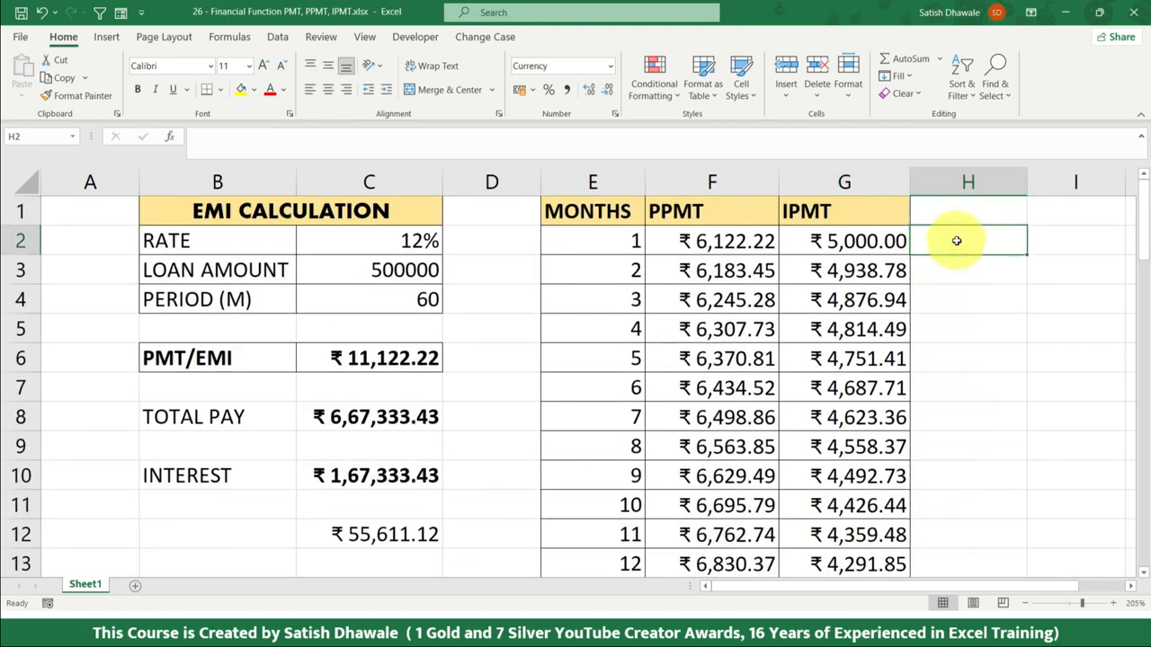
type("=")
left_click(734, 241)
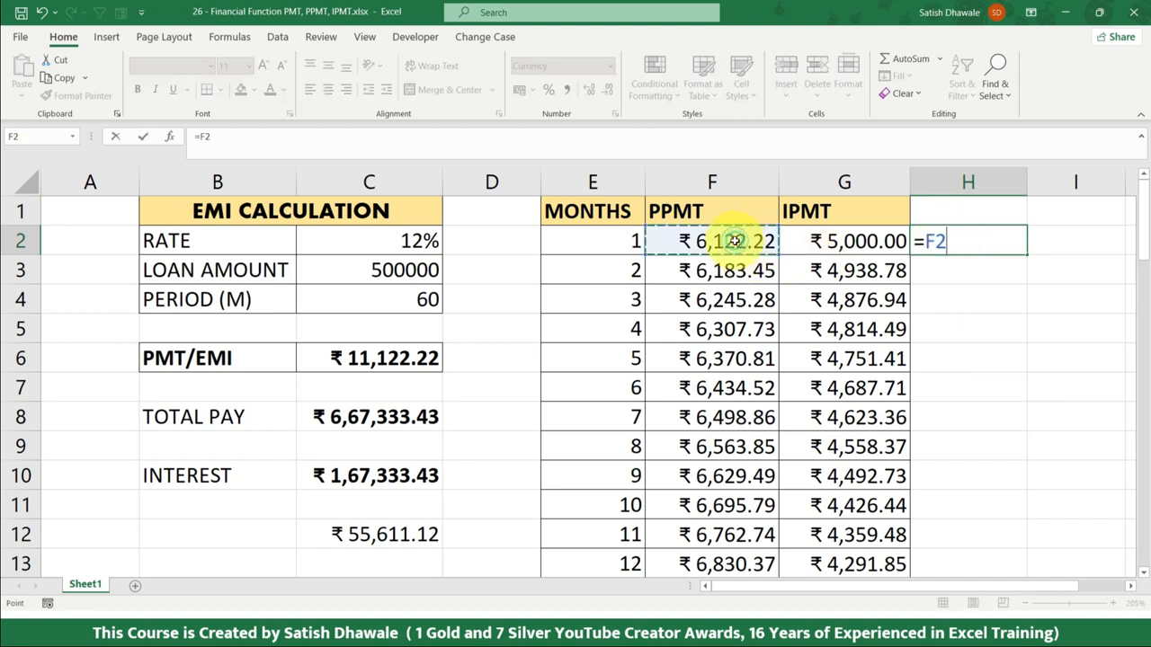
type("+")
left_click(799, 241)
key("Return")
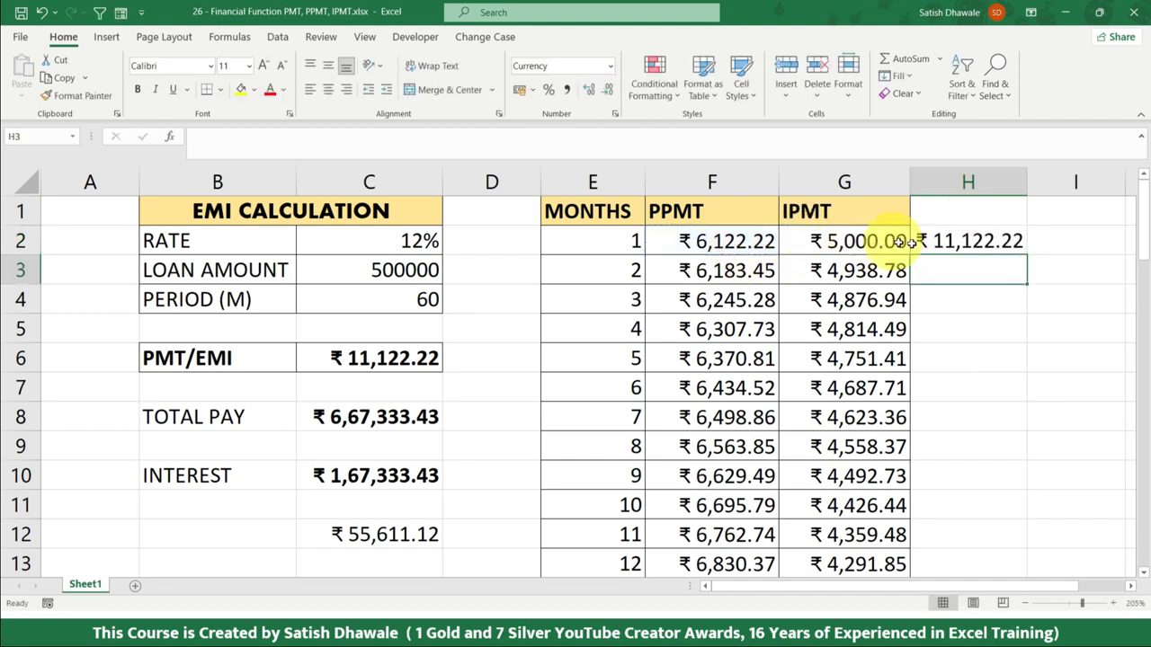
left_click(1023, 244)
left_click_drag(1022, 246, 981, 442)
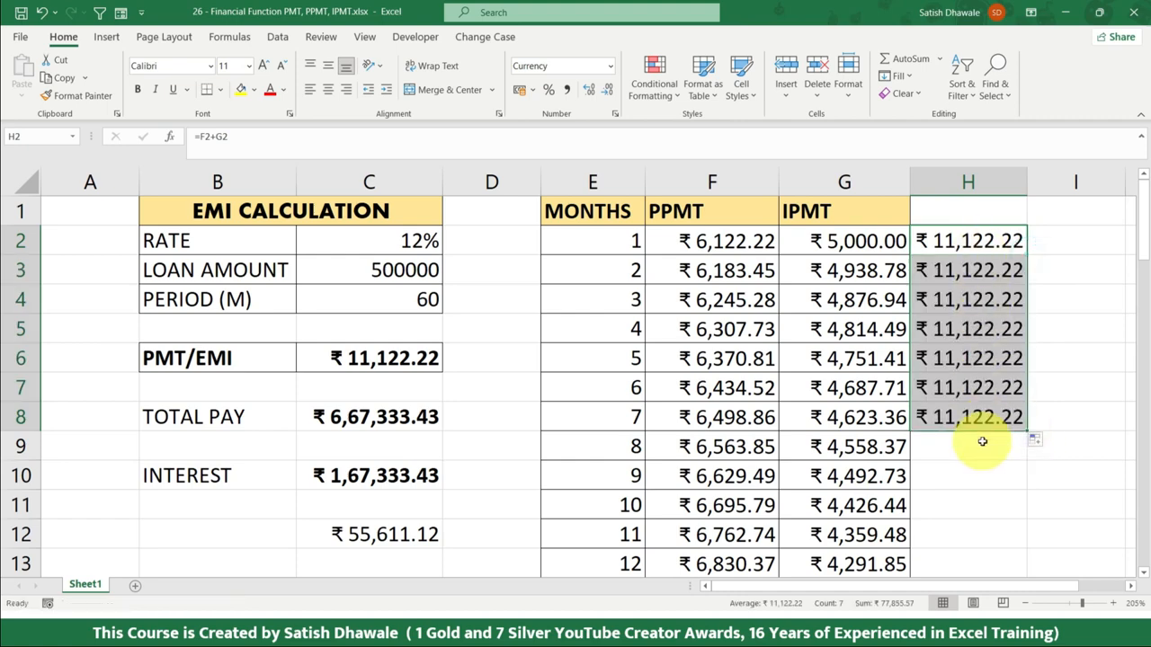
Step: Review the schedule down to month 60 and compare month 7's sum in H8 with its interest and principal in G8 and F8
left_click(749, 326)
key("ctrl+Down")
scroll(755, 297, "down", 2)
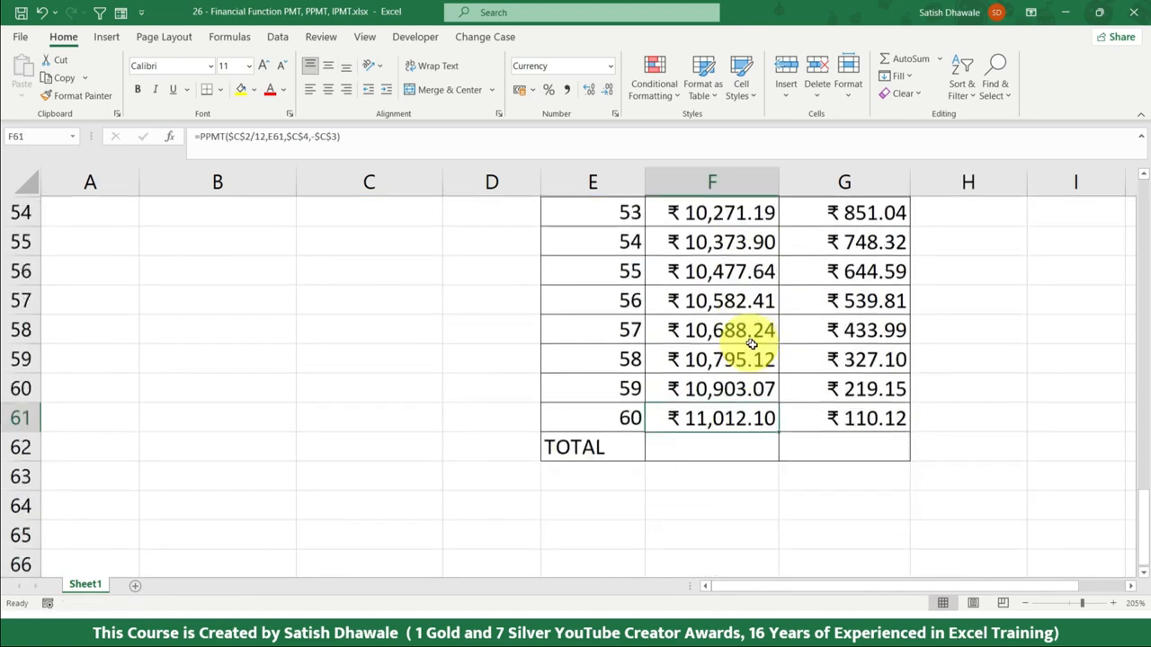
scroll(917, 338, "up", 7)
scroll(917, 338, "up", 11)
left_click(966, 424)
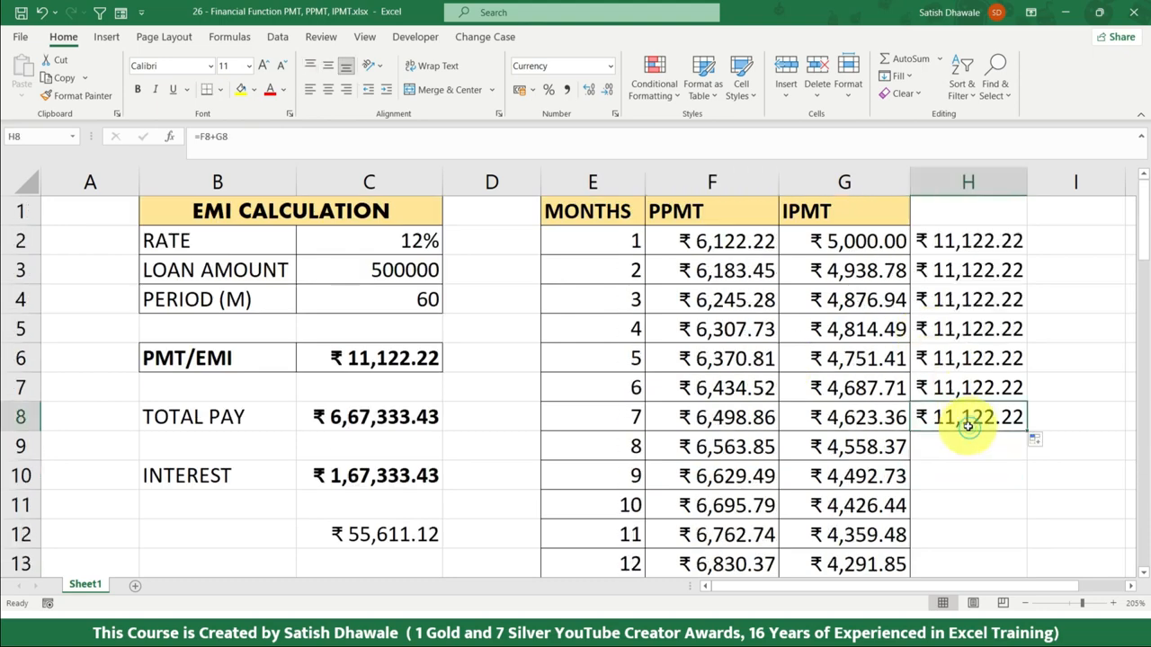
left_click(887, 420)
left_click(737, 428)
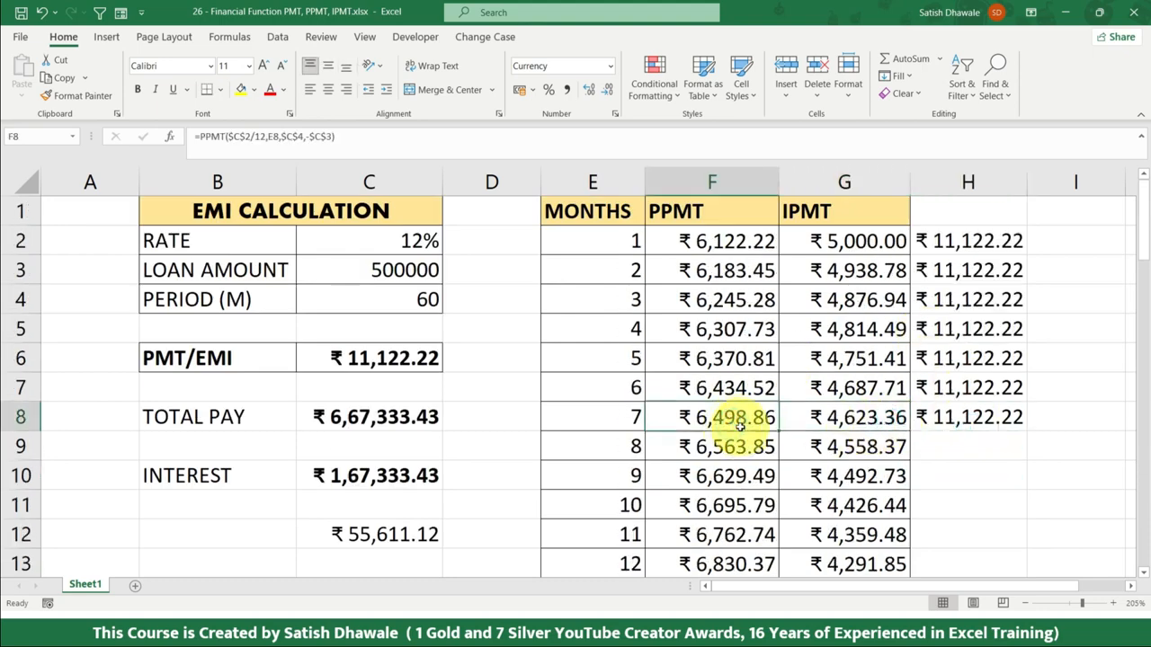
Step: Total both payment columns in the TOTAL row with =SUM(F2:F61) in F62 and =SUM(G2:G61) in G62
scroll(737, 428, "down", 19)
left_click(714, 328)
key("alt+equal")
key("Return")
left_click(717, 327)
key("Right")
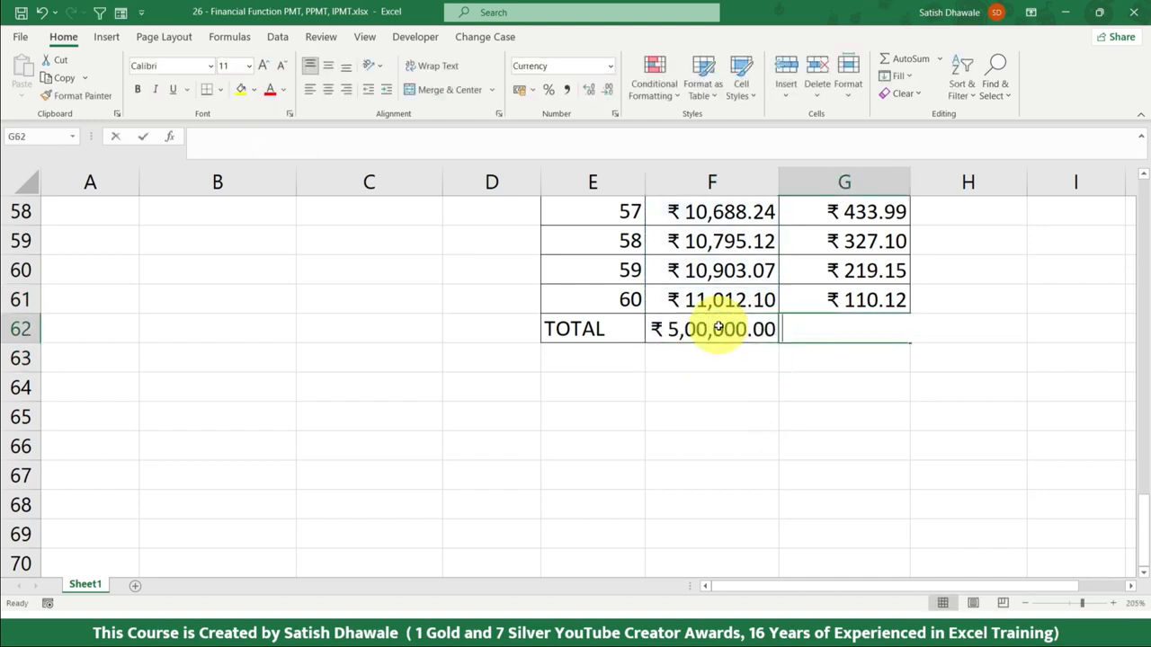
key("alt+equal")
key("Escape")
key("alt+equal")
key("Return")
Step: Compare the totals in F62 and G62 with the loan amount in C3 and the interest in C10
left_click(724, 332)
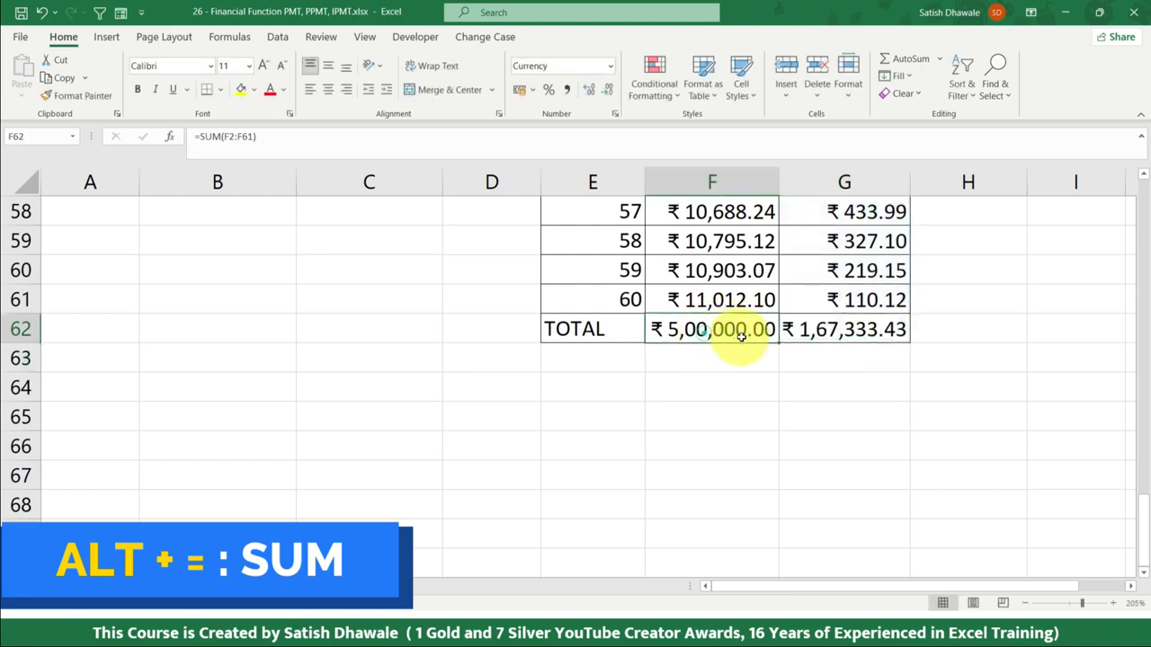
left_click(848, 329)
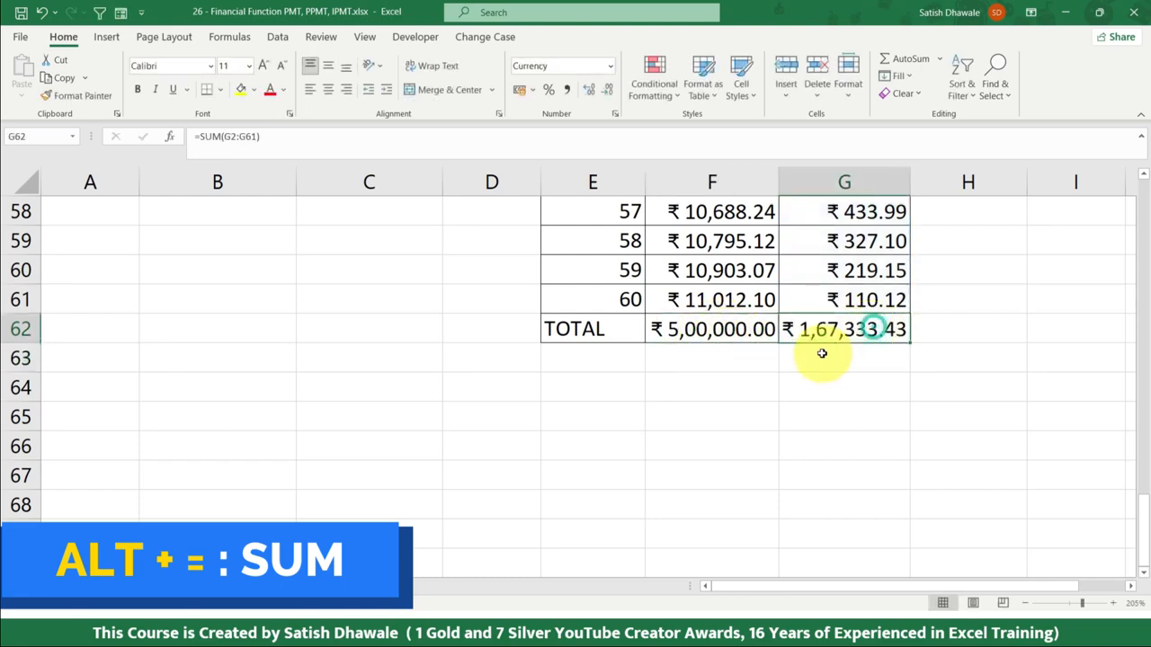
key("ctrl+Up")
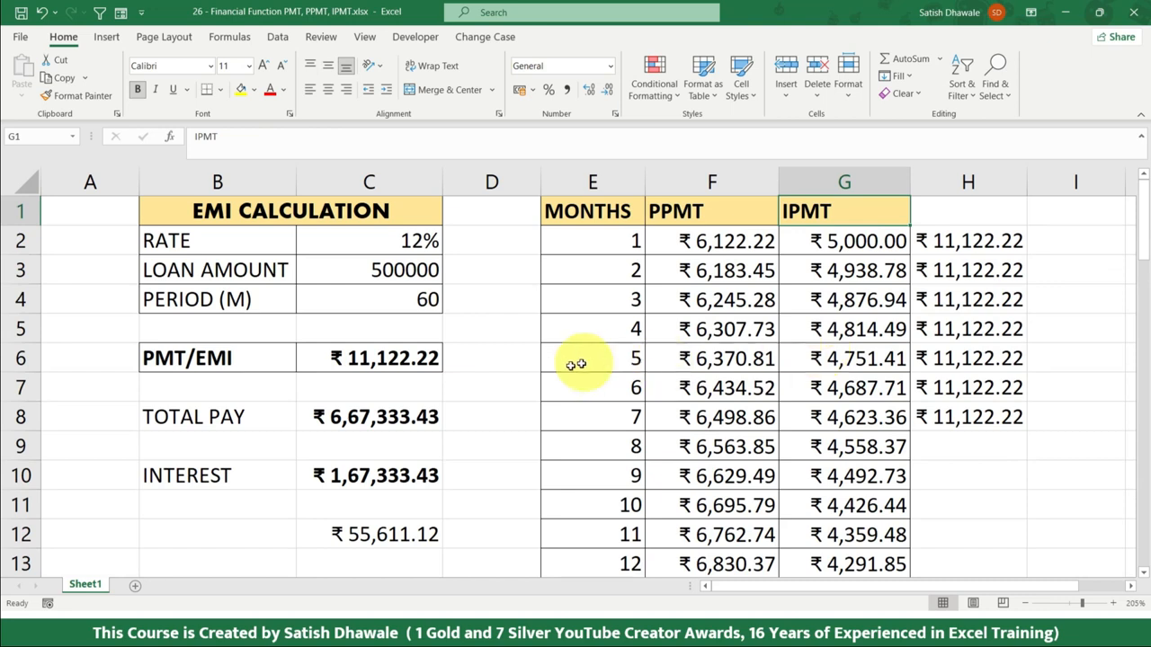
left_click(404, 261)
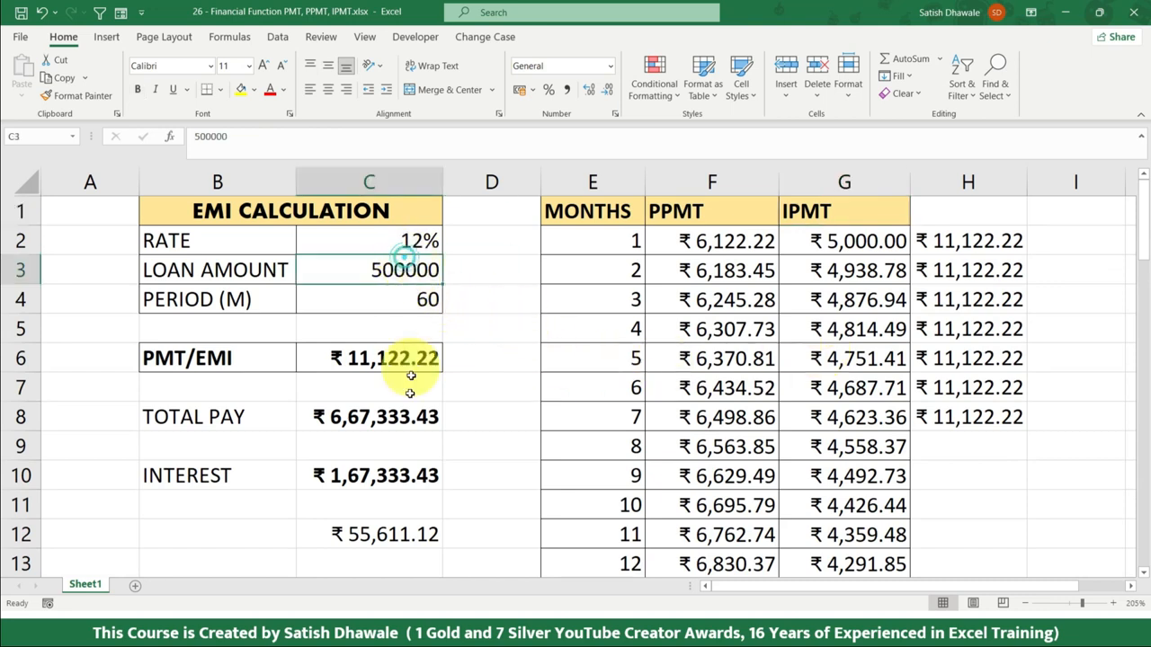
left_click(404, 475)
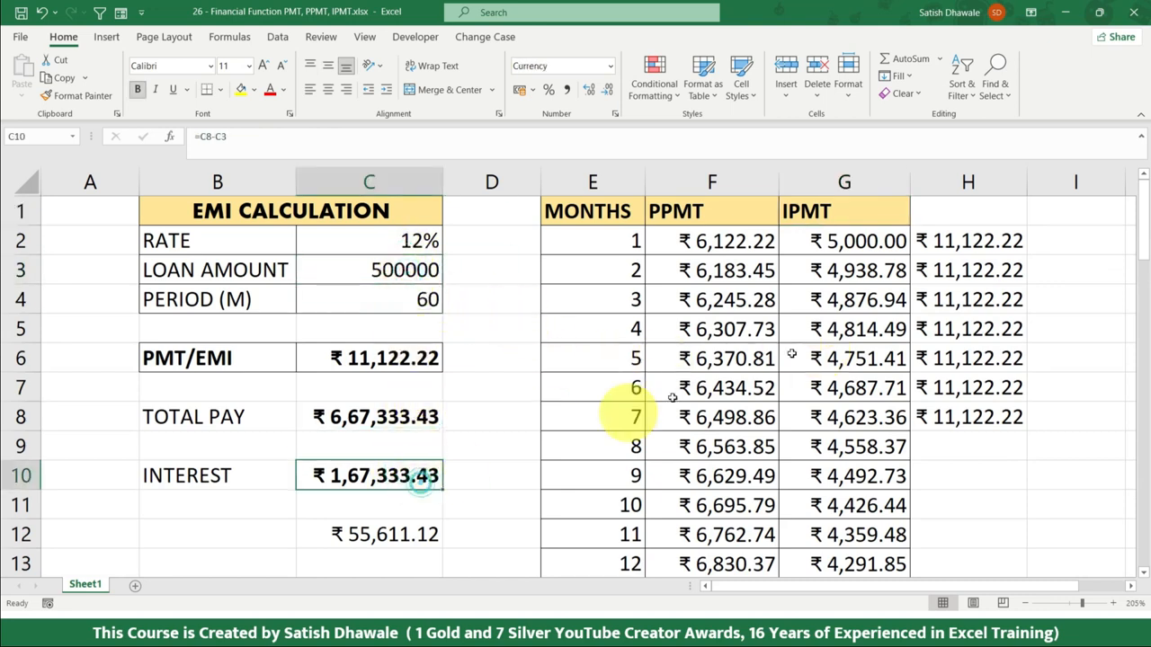
Step: Review the PPMT and IPMT columns, compare the monthly sums in H2:H8 with the EMI, and inspect the PMT formula in C6
left_click(719, 184)
left_click(836, 179)
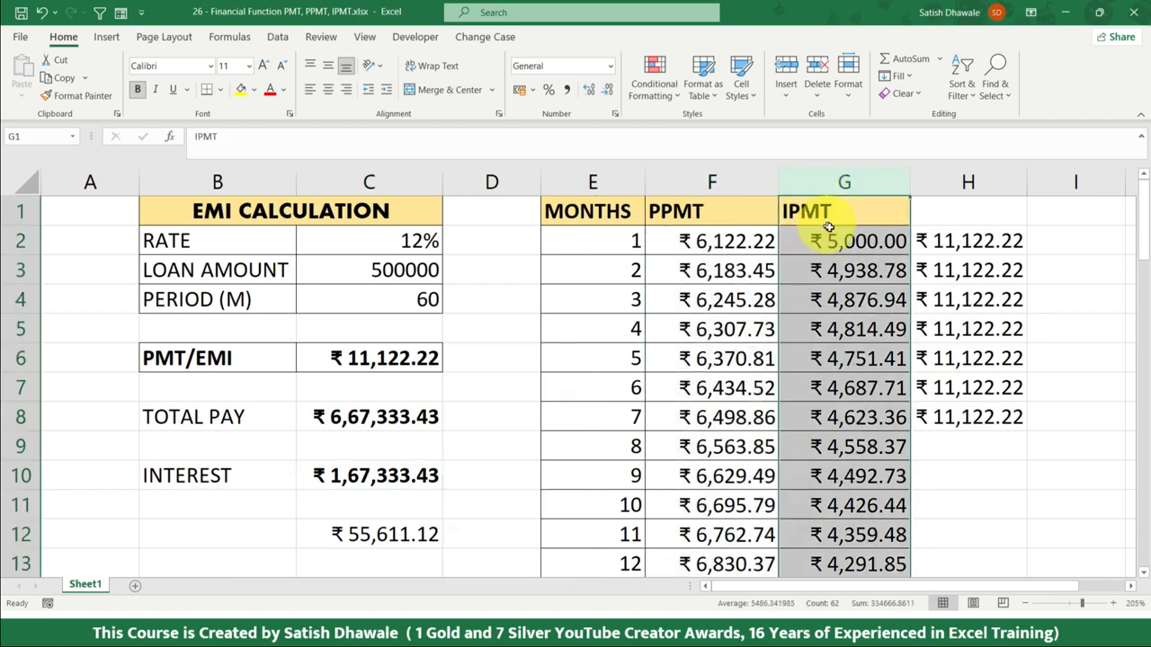
left_click_drag(967, 241, 976, 409)
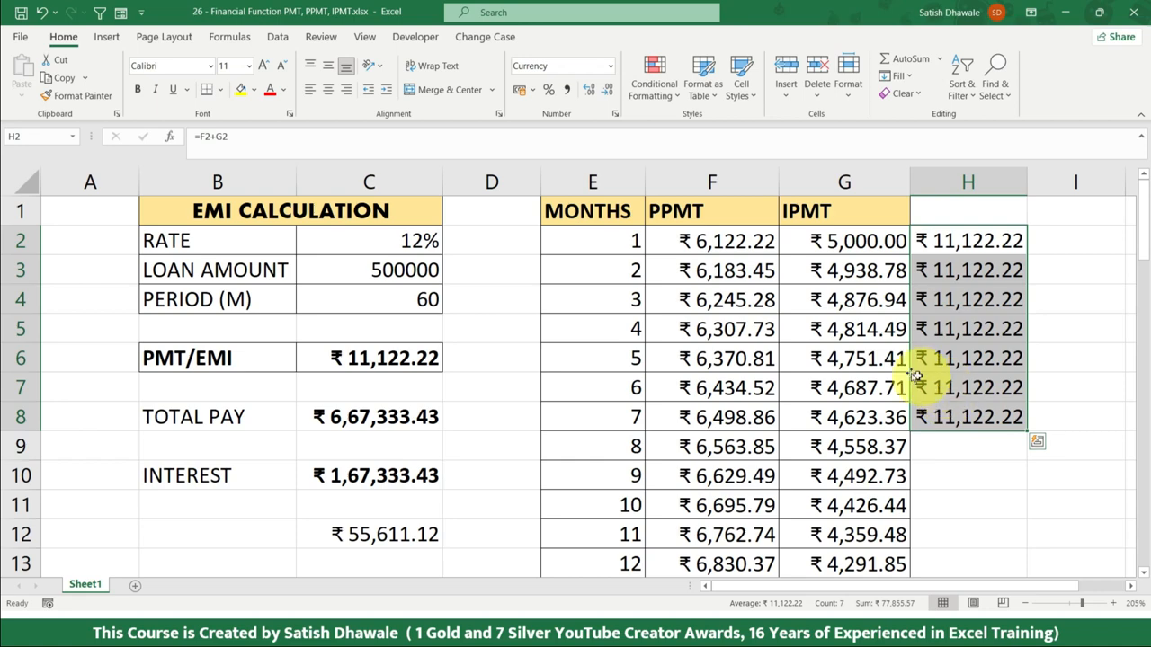
left_click(367, 357)
double_click(366, 358)
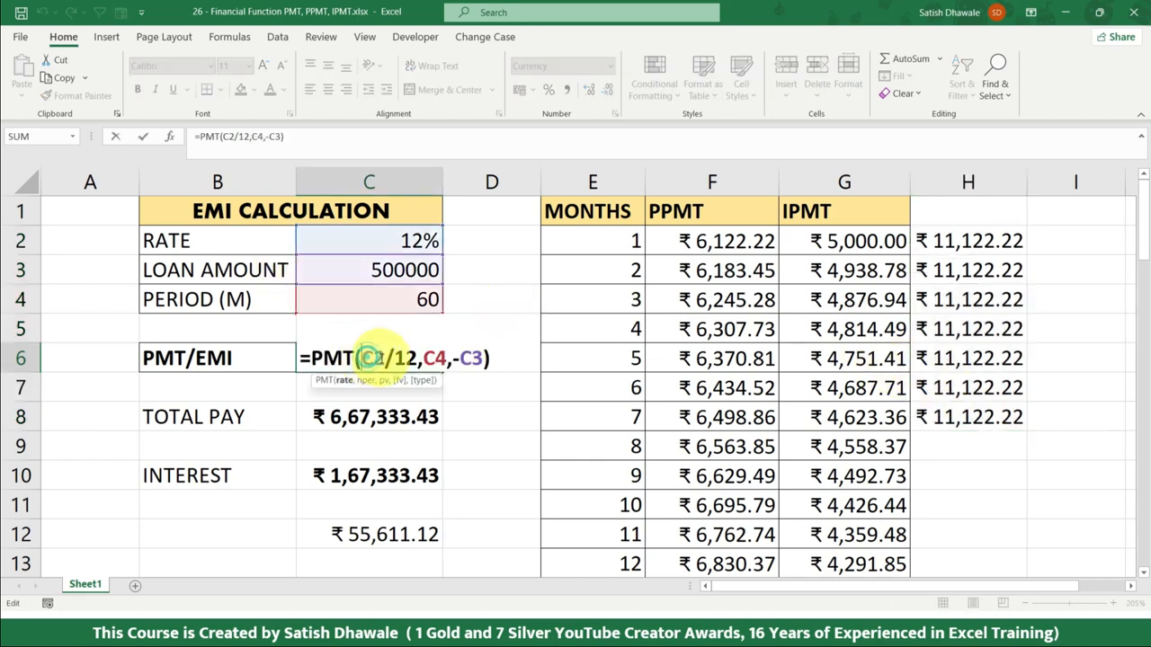
key("Return")
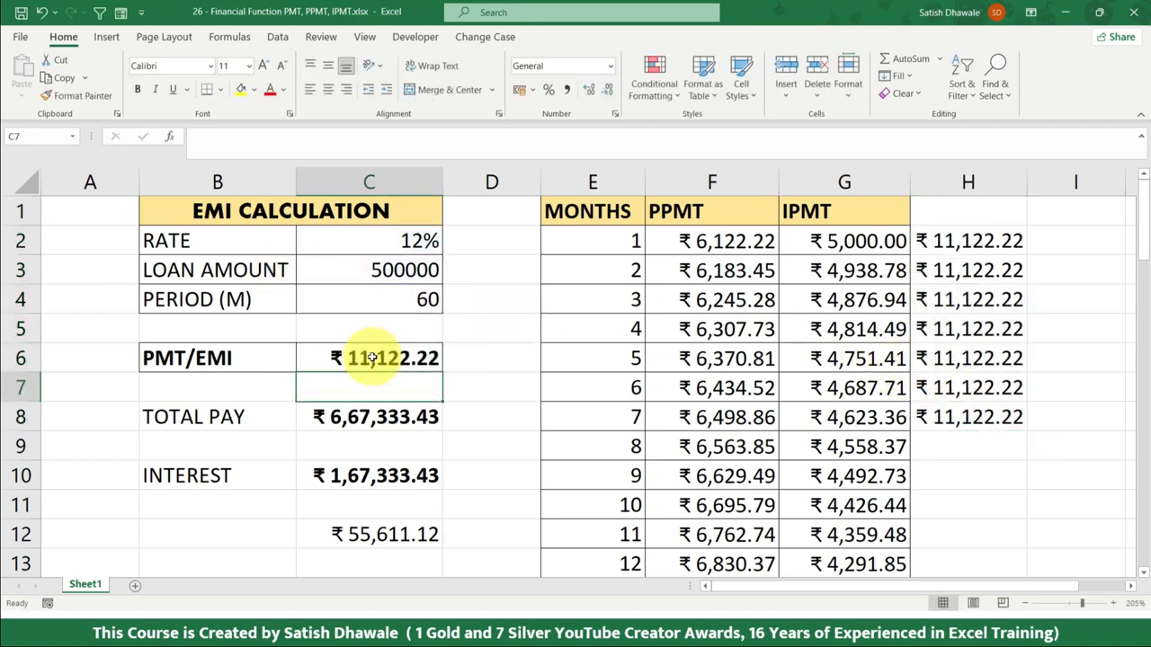